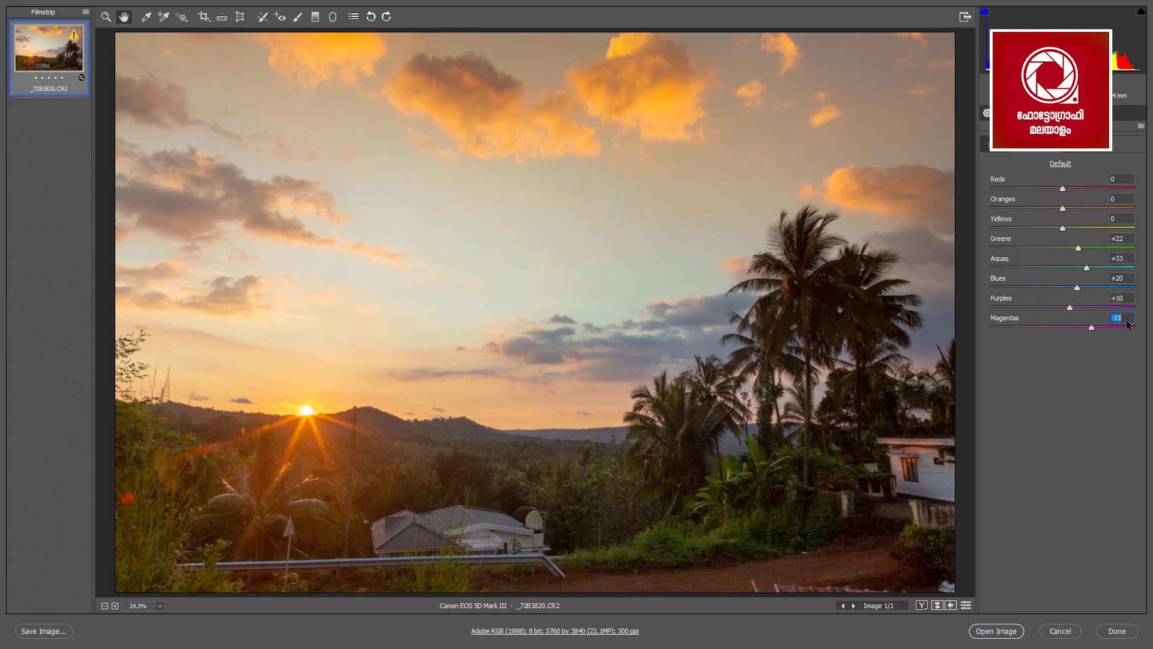
Shift the HSL colour ranges and raise split-toning highlight saturation to 55 at hue 221.
left_click_drag(1062, 228, 992, 237)
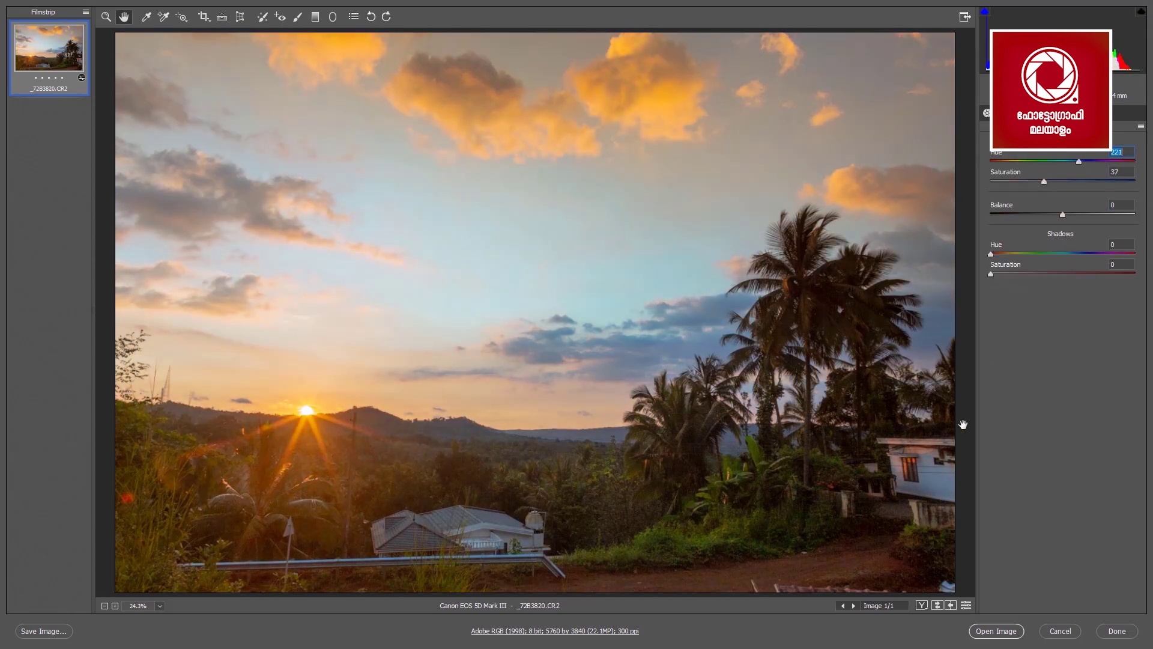
left_click_drag(1044, 181, 1069, 182)
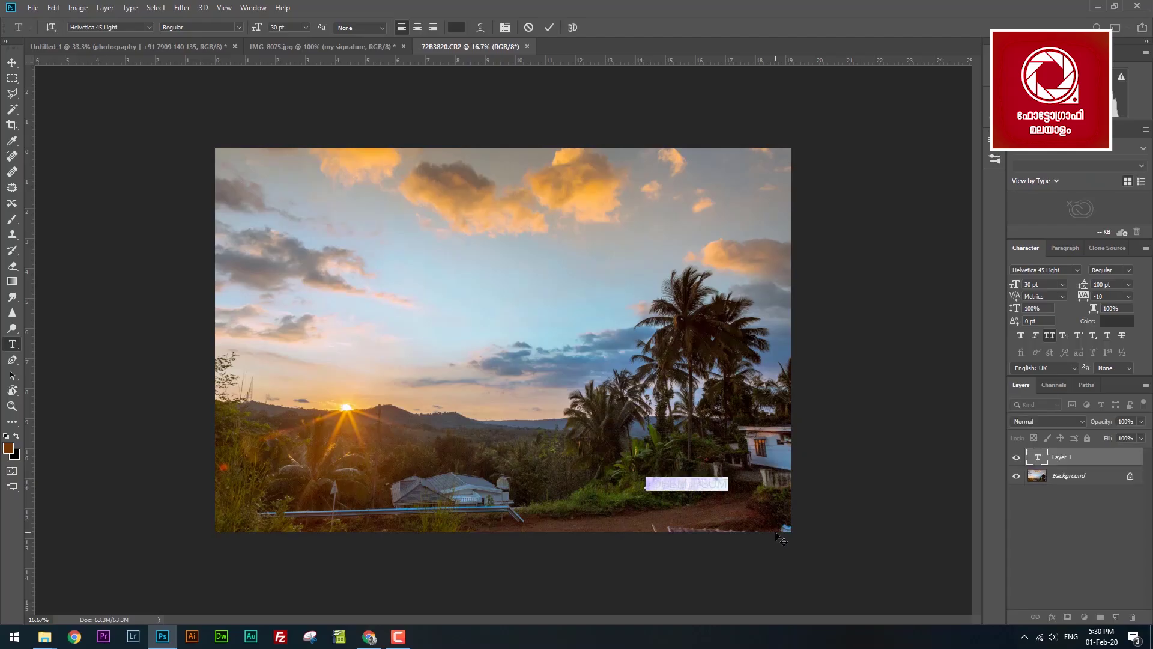
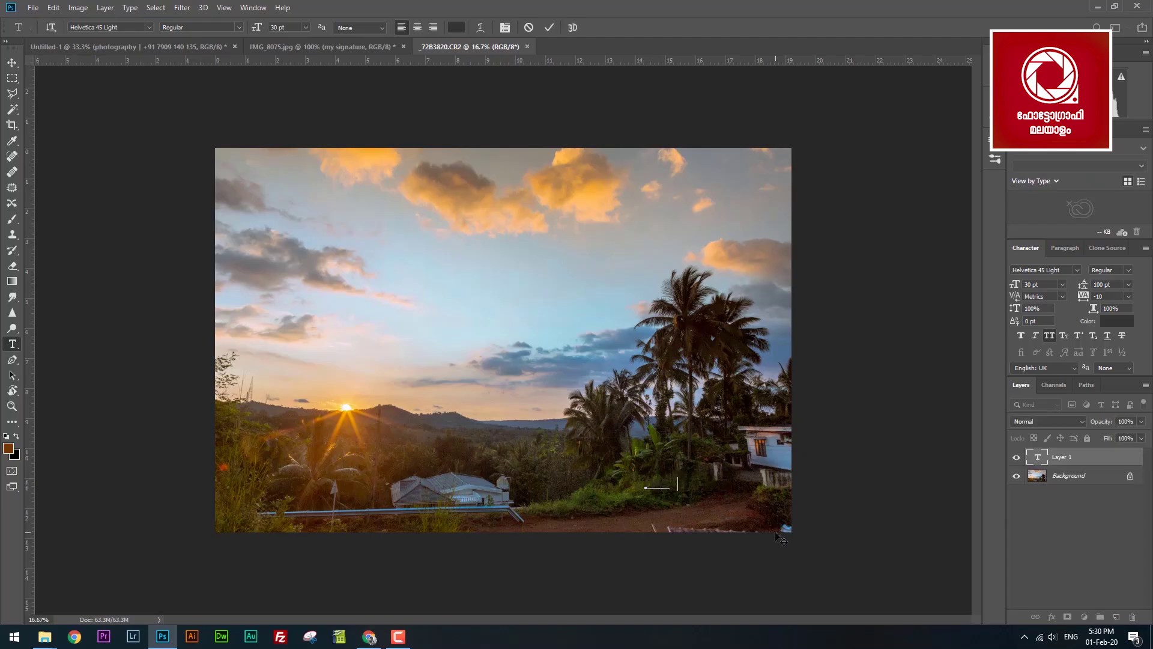
Type the photographer's name in white and nudge it slightly left and down.
left_click(12, 60)
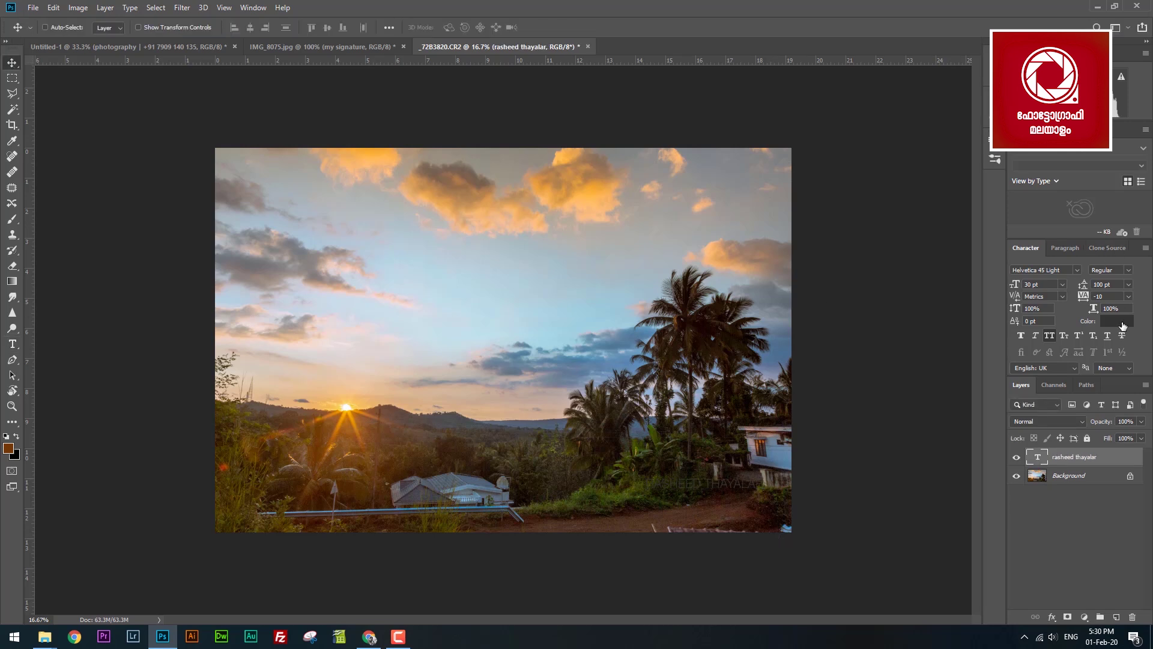
left_click(1118, 321)
left_click(775, 116)
left_click(973, 106)
left_click_drag(721, 487, 714, 507)
Add a PHOTOGRAPHY line below the name at 20 pt.
key("t")
left_click(651, 503)
key("ctrl+a")
type("PHOTOGRAPHY")
left_click(11, 59)
left_click(1032, 285)
type("20")
key("Return")
Set the name's font to Allison Script.
right_click(655, 490)
left_click(667, 494)
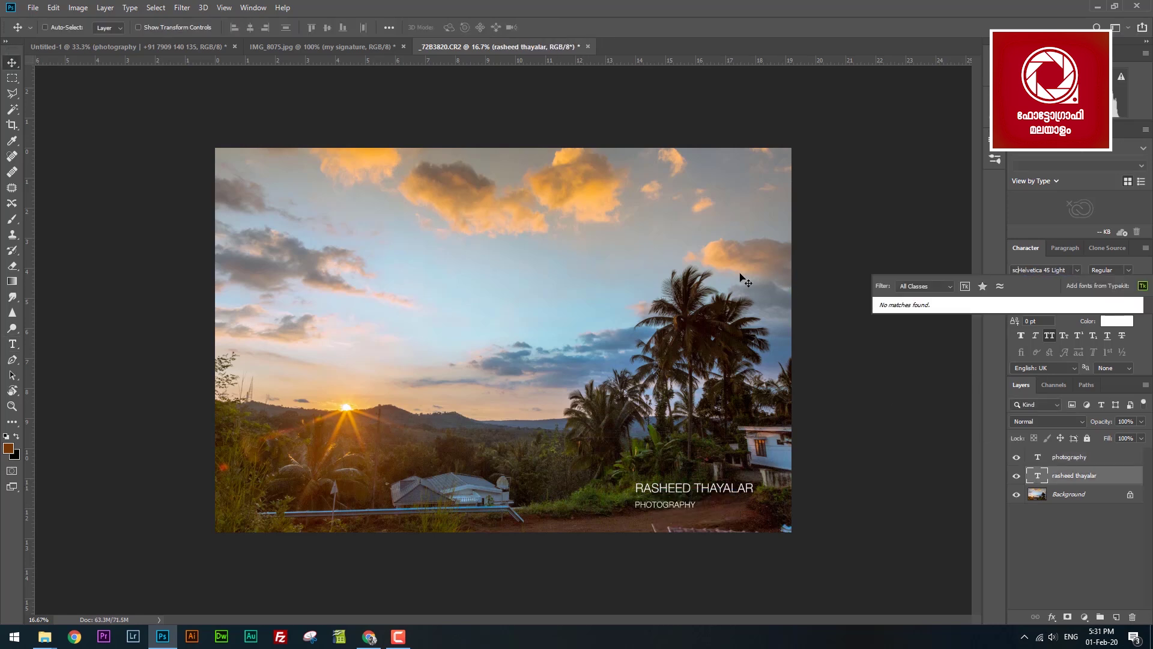
type("script")
key("Down")
key("Down")
key("Down")
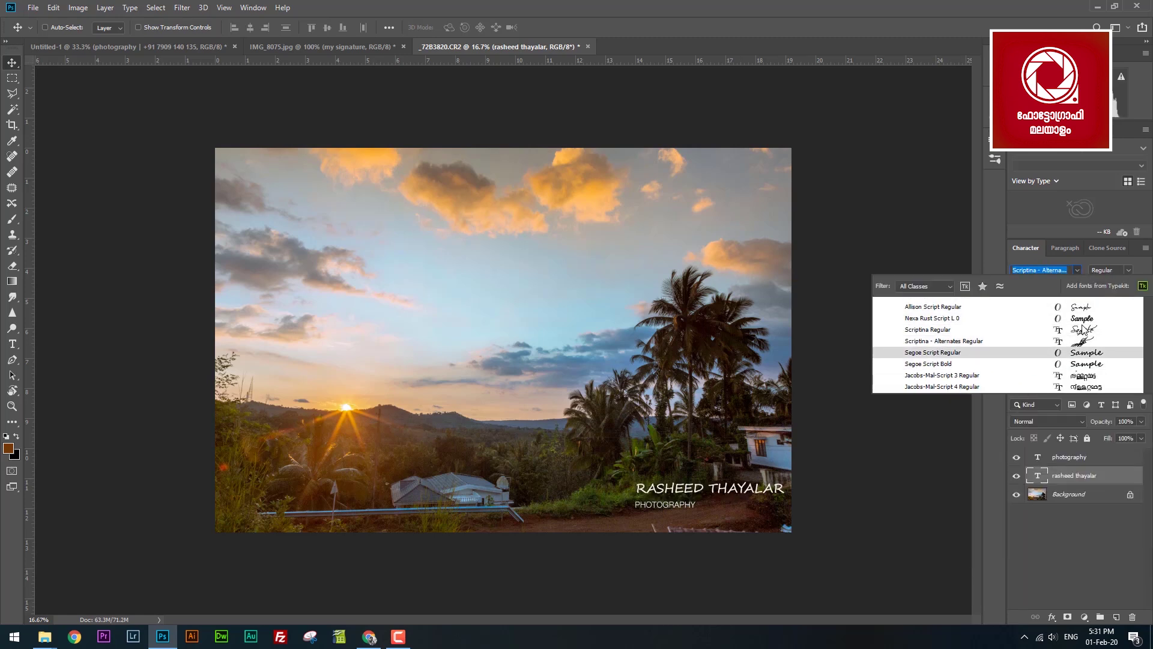
left_click(1075, 307)
Capitalise the first letters of the first name and surname.
key("z")
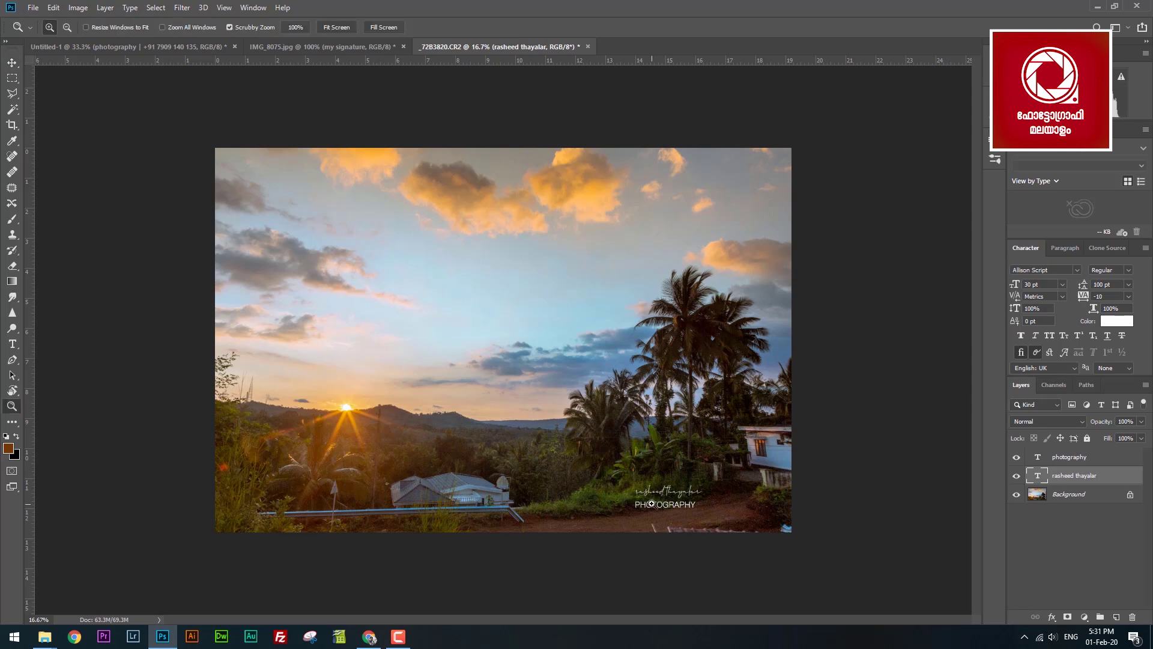
left_click(667, 496)
left_click(831, 591)
left_click_drag(832, 591, 692, 392)
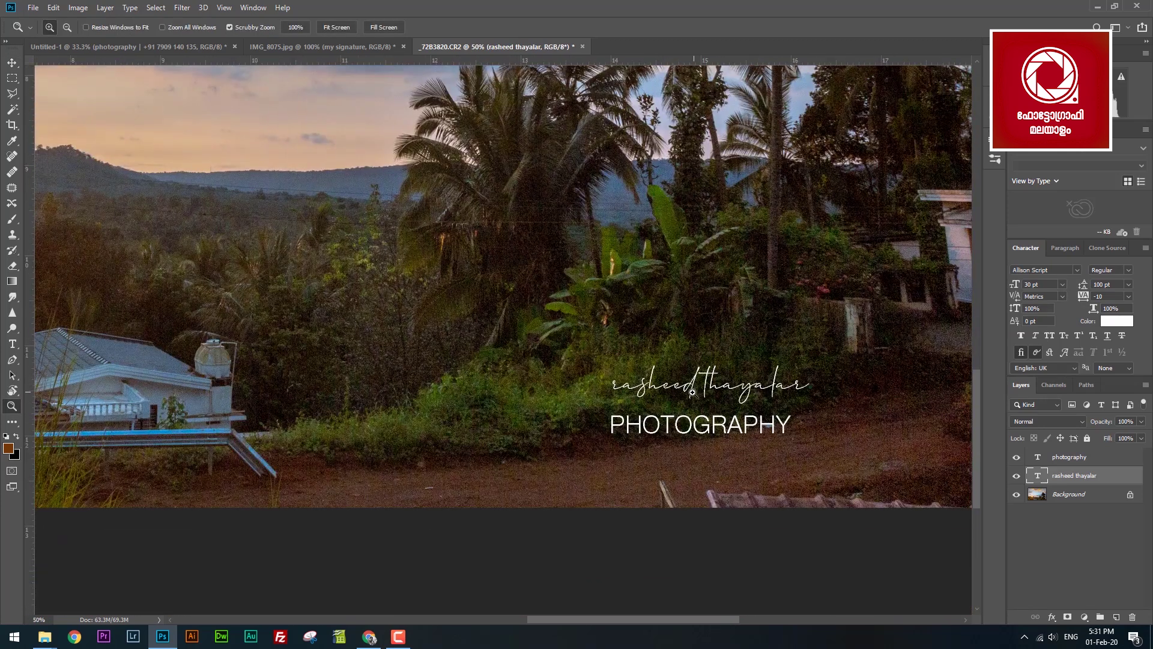
key("r")
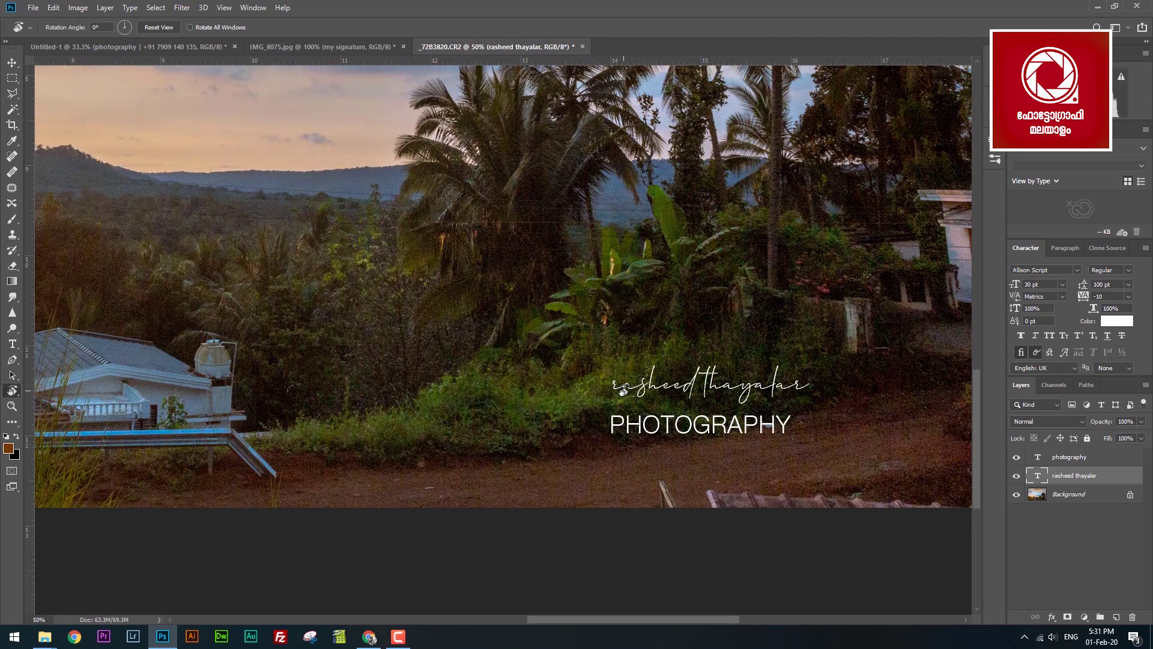
key("t")
left_click_drag(624, 389, 611, 387)
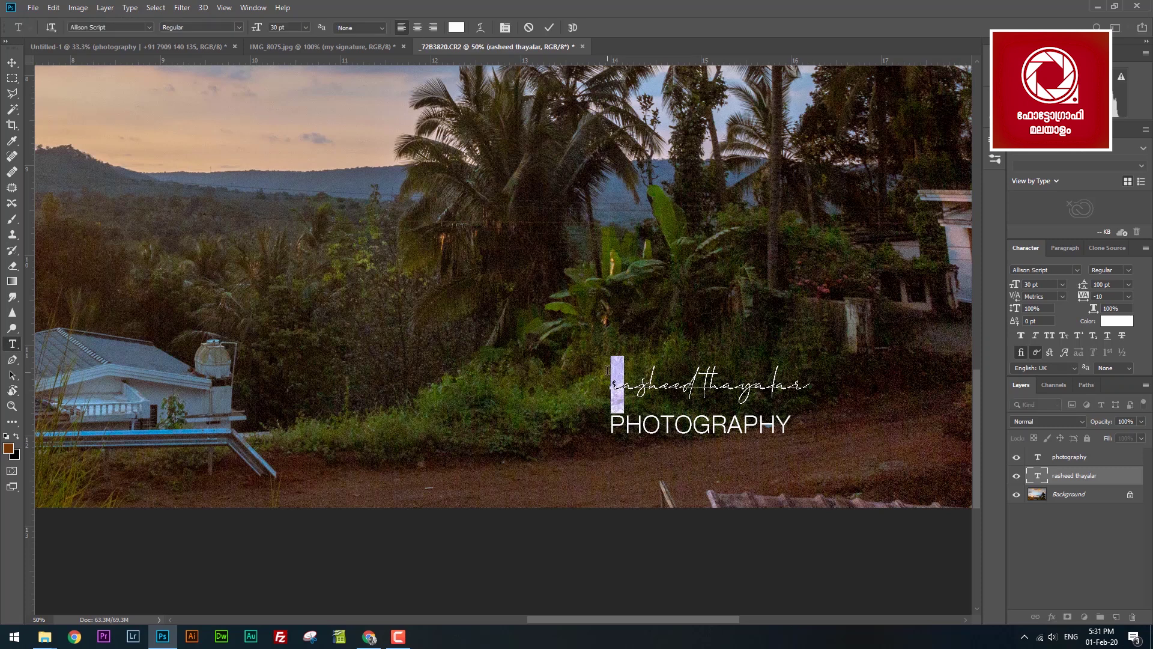
type("R")
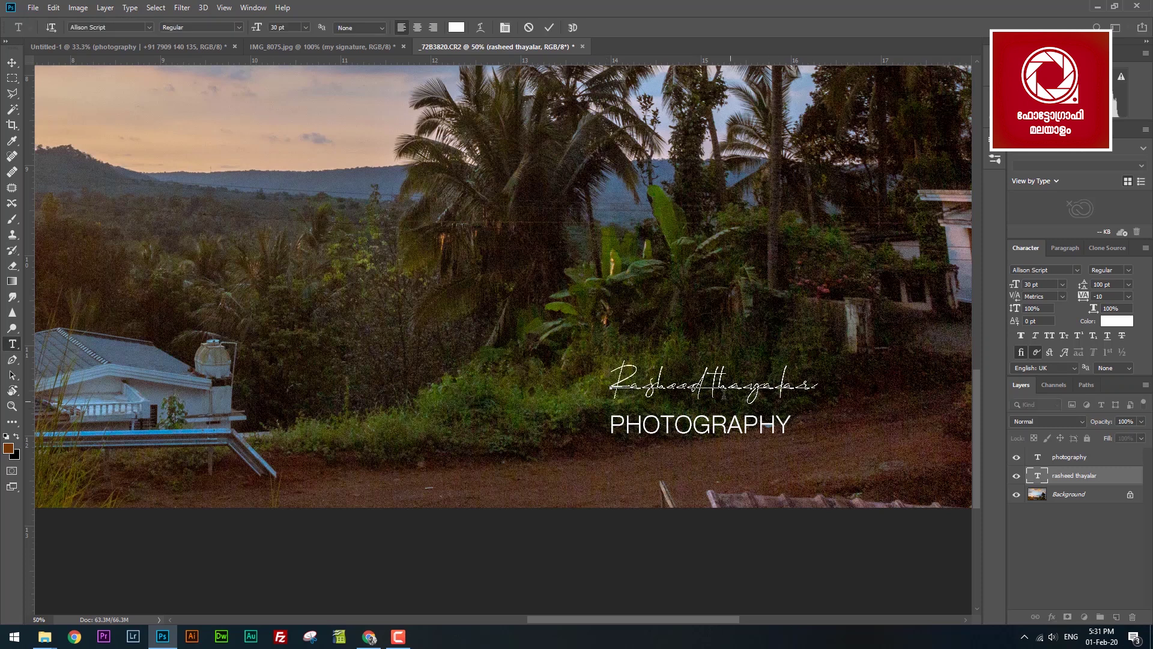
left_click_drag(712, 384, 717, 384)
type("T")
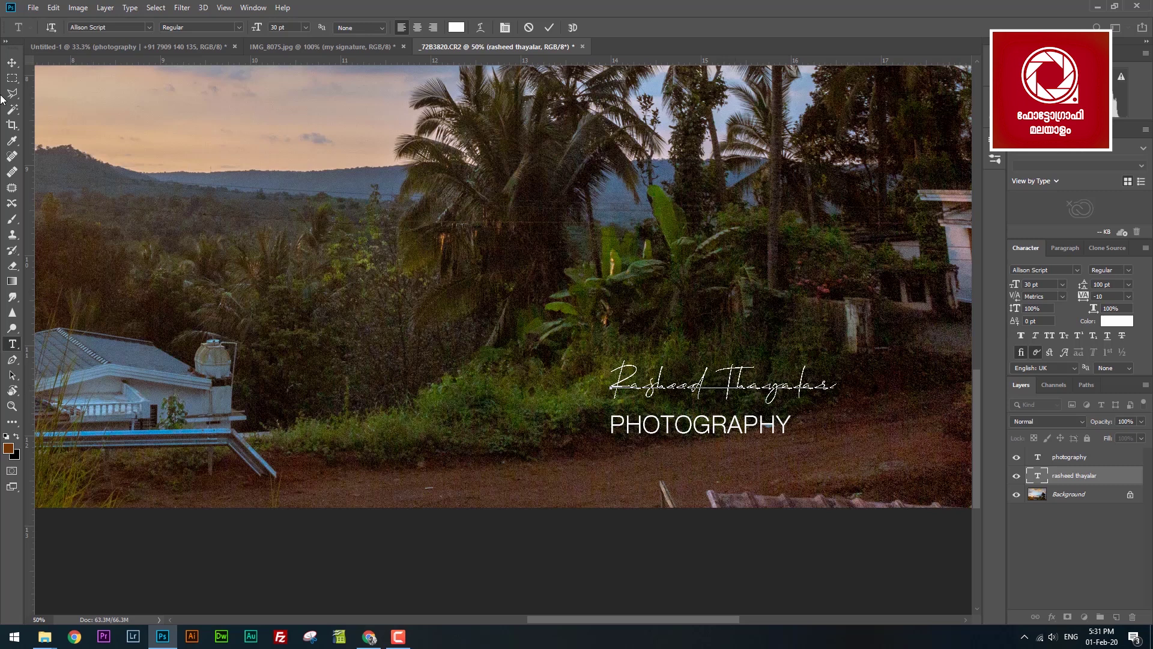
left_click(12, 63)
Group the name and PHOTOGRAPHY layers and shift the group right on the photo.
key("ctrl+0")
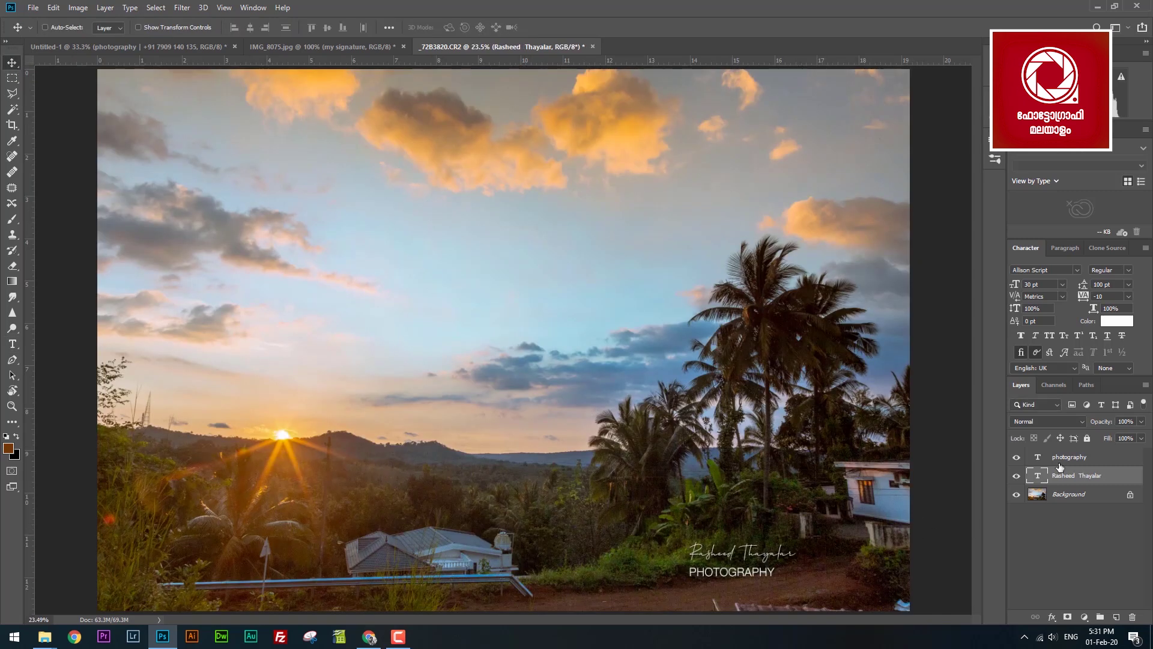
left_click(1060, 463)
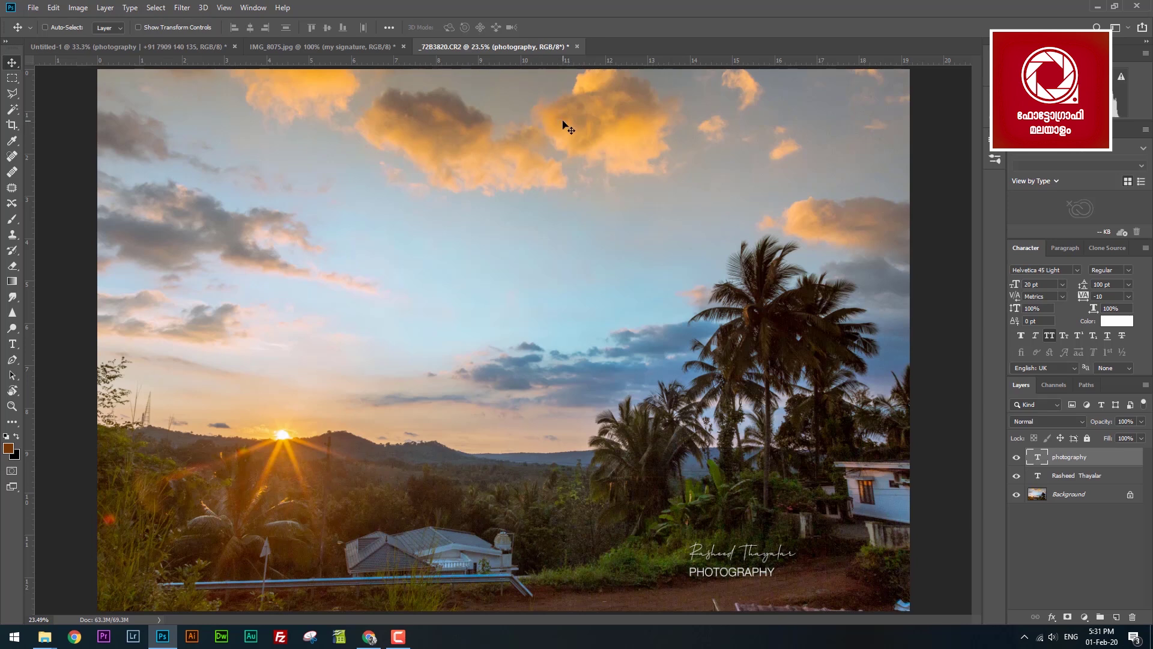
key("z")
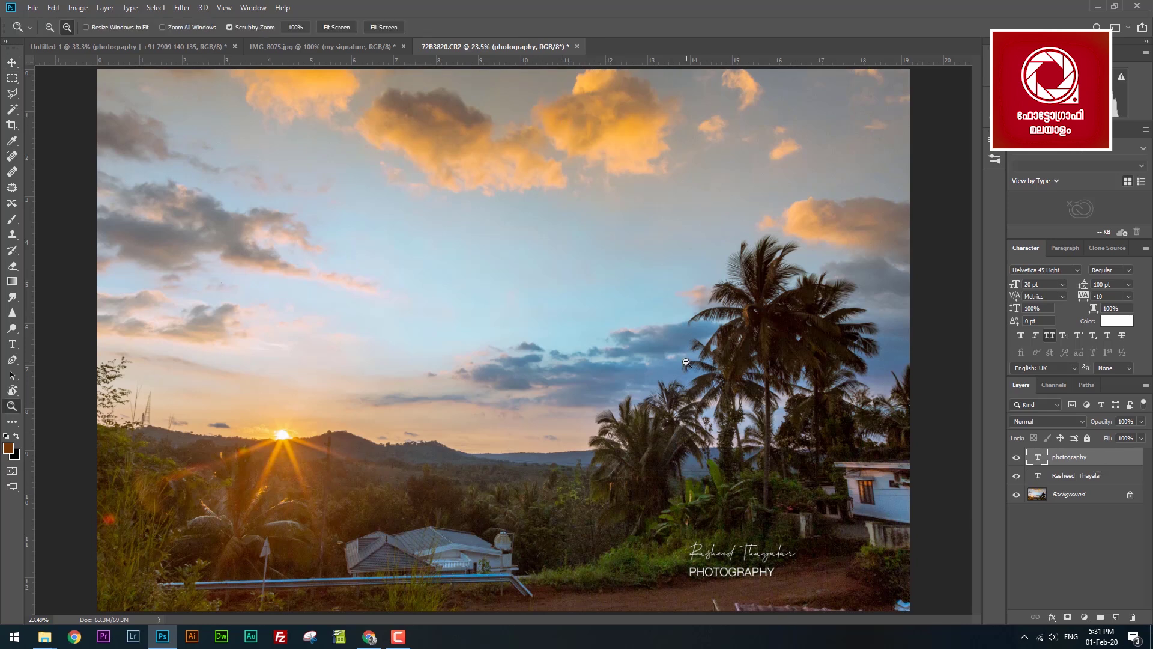
left_click(686, 370, "alt")
left_click(12, 62)
left_click(1043, 478, "shift")
key("ctrl+g")
left_click_drag(823, 445, 869, 451)
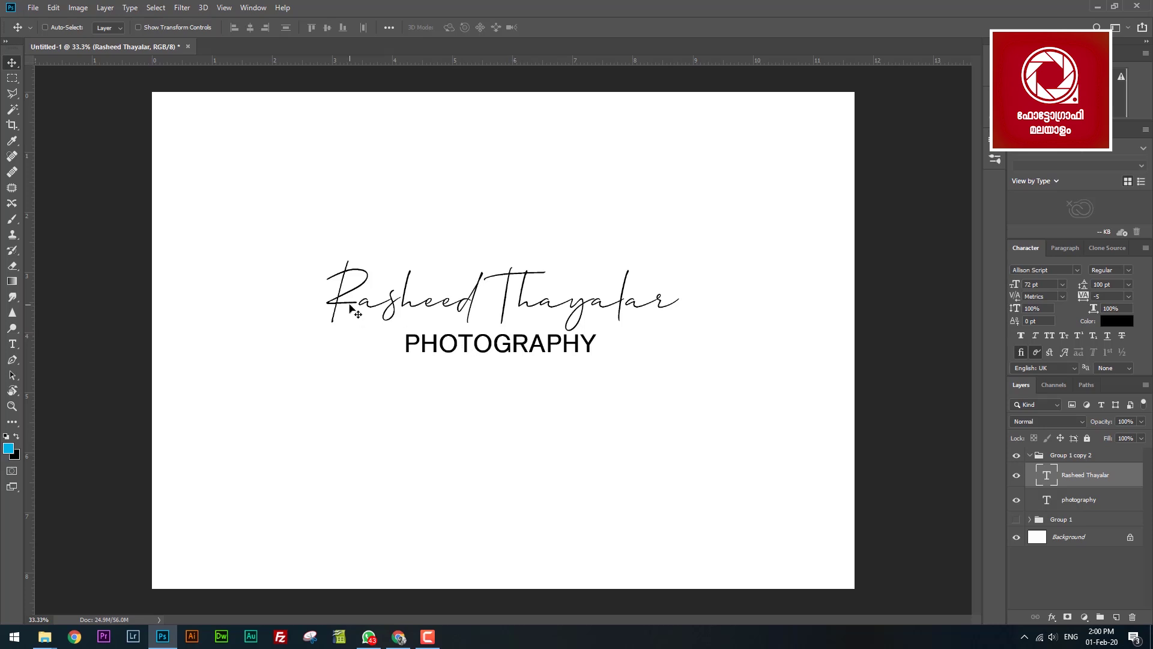
Preview an orange colour on the first name, then cancel, leaving the lettering black.
key("t")
left_click_drag(334, 300, 474, 301)
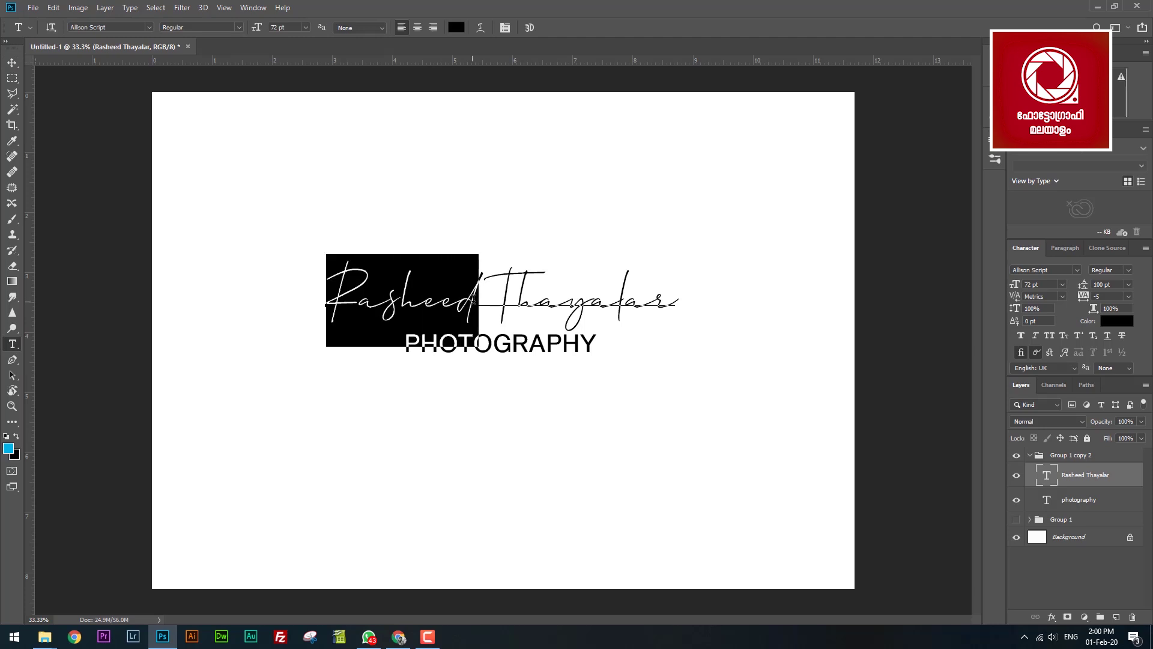
left_click(9, 449)
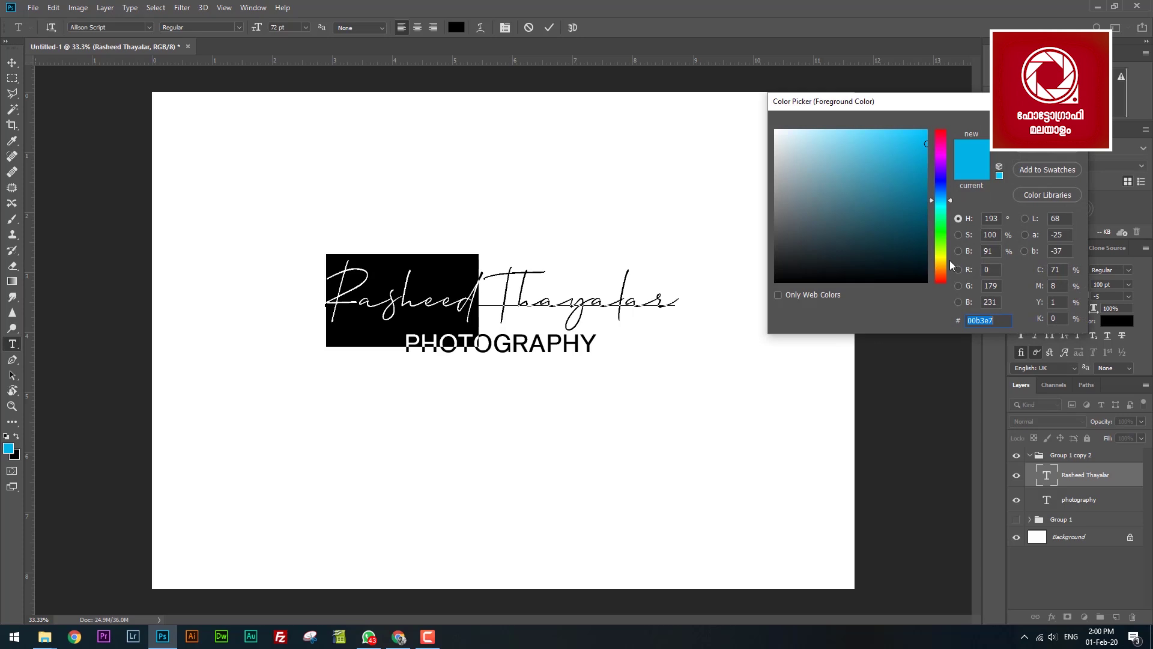
left_click(940, 267)
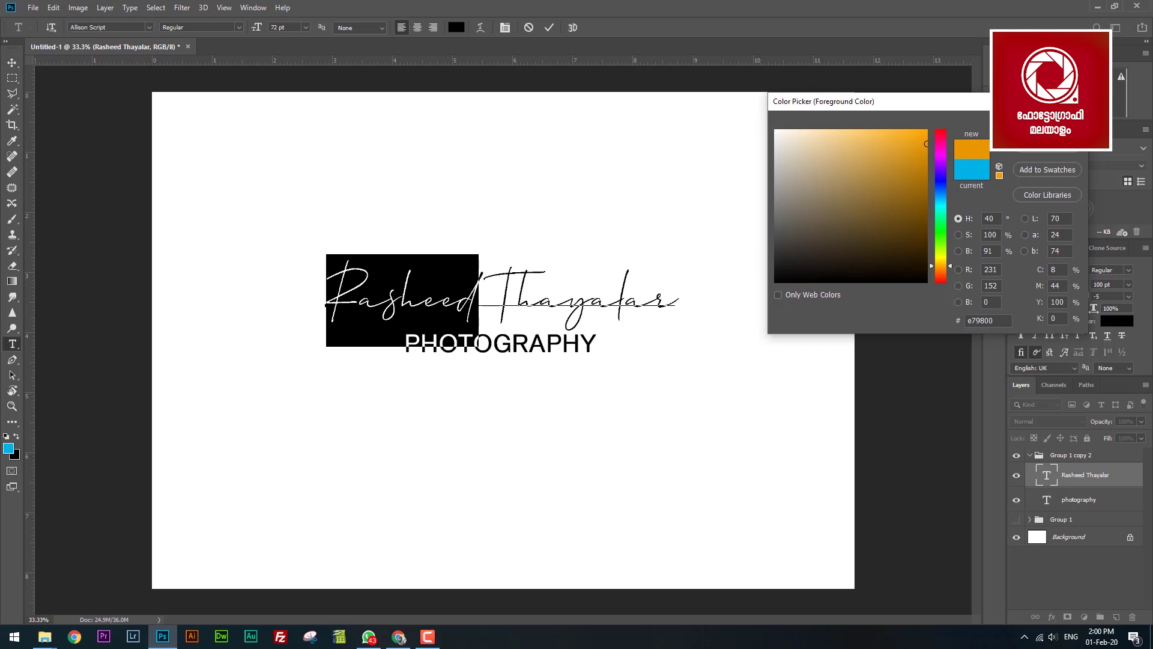
key("Escape")
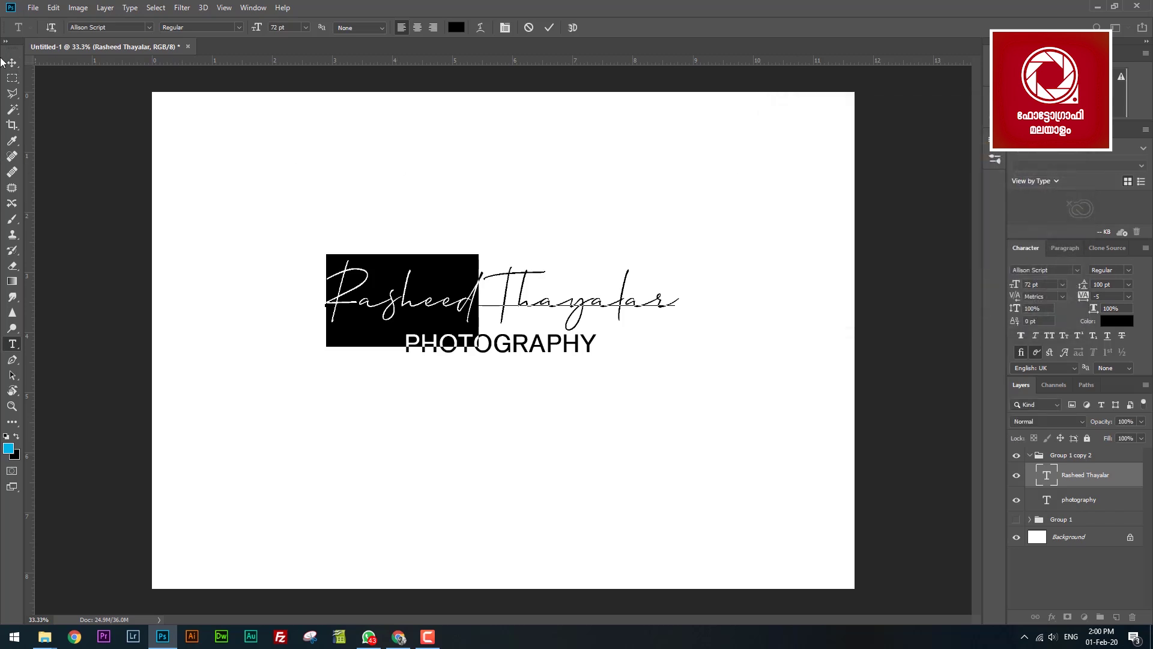
left_click(7, 63)
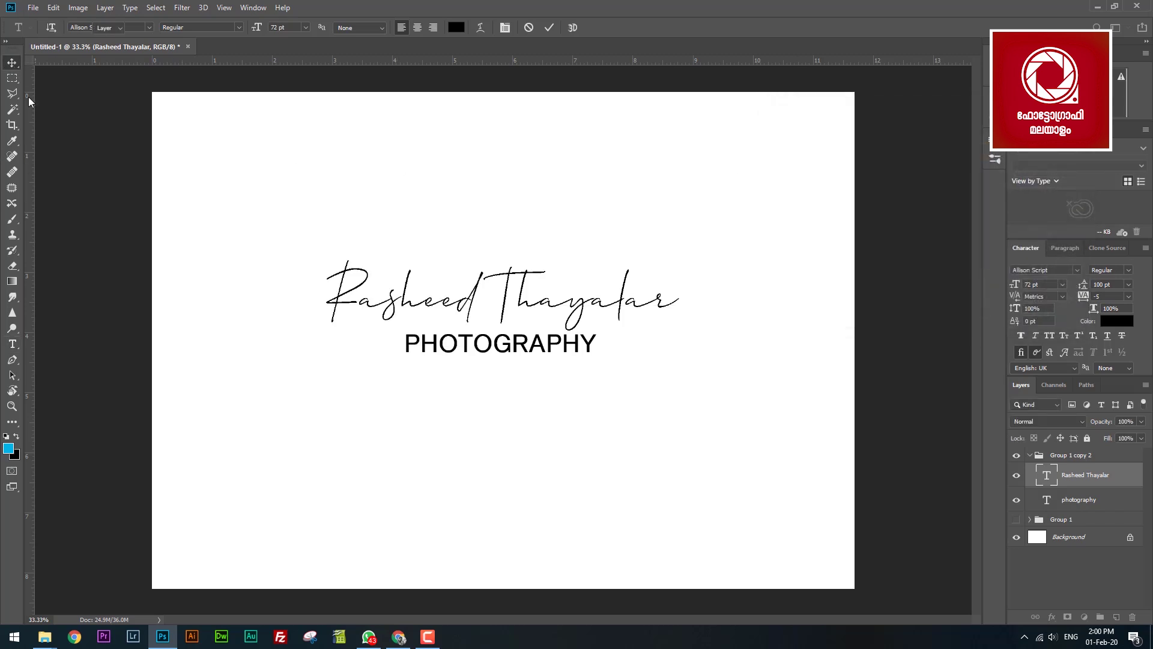
Set the foreground colour to green 74ba22.
left_click(9, 448)
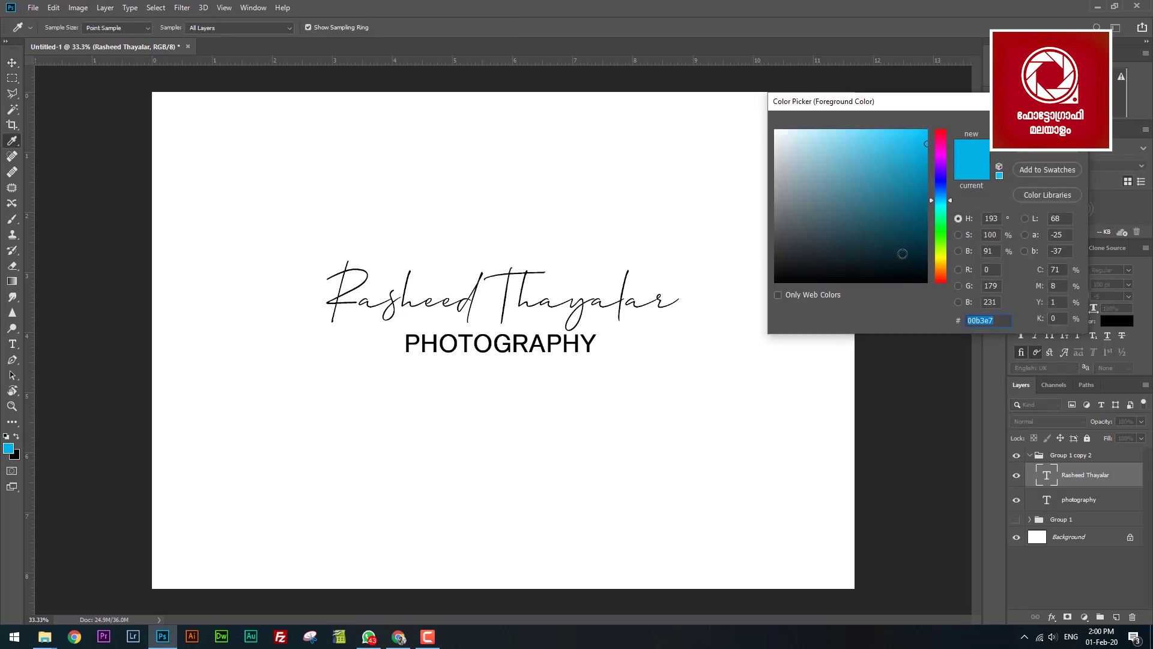
left_click_drag(944, 219, 942, 236)
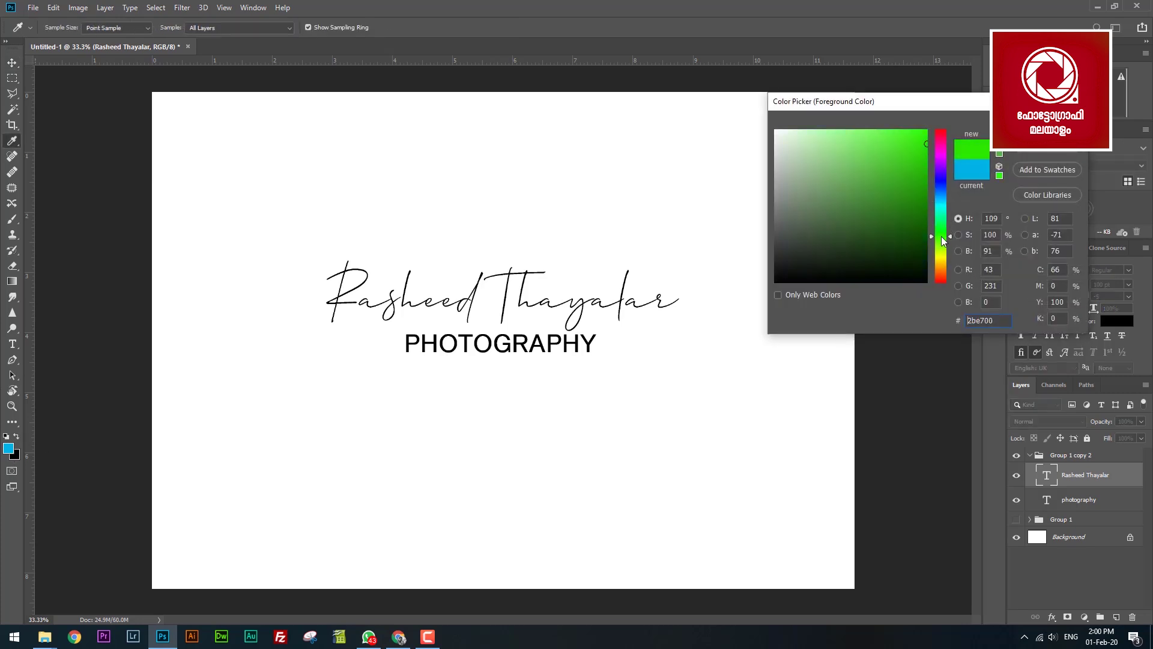
left_click(928, 188)
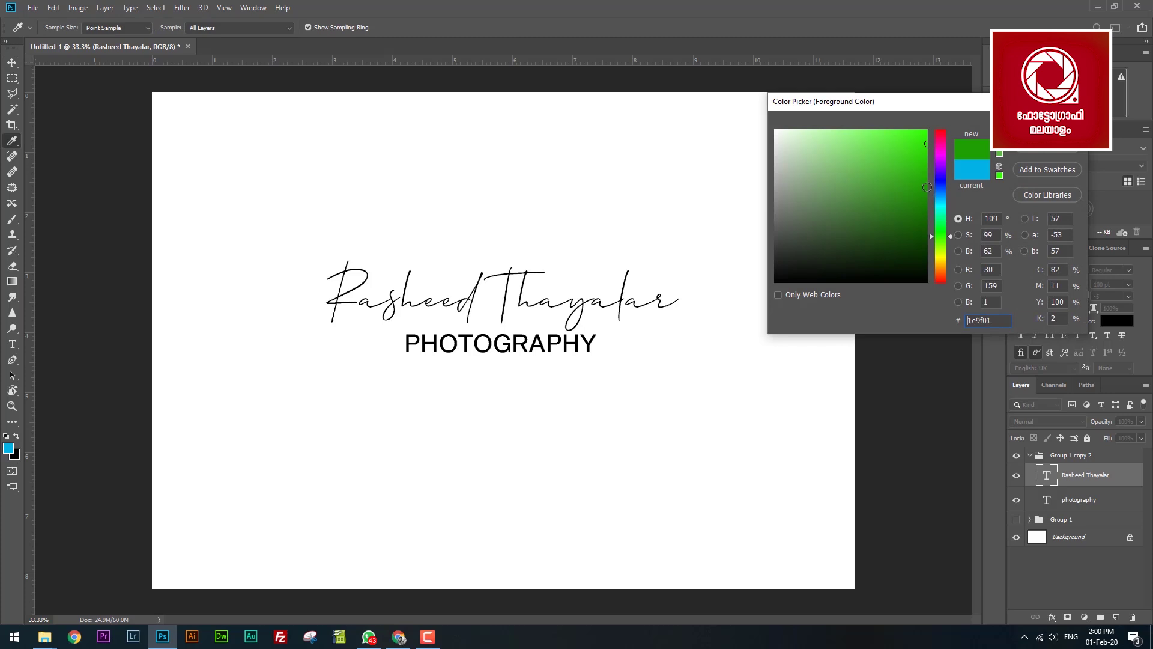
left_click_drag(927, 187, 932, 160)
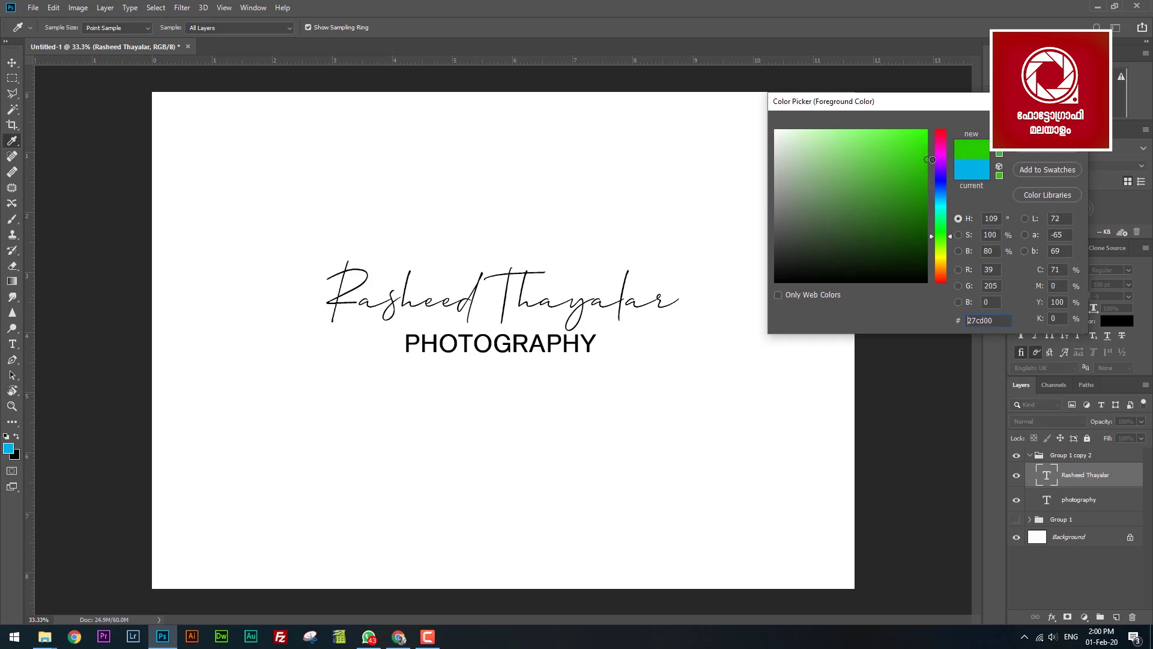
left_click_drag(941, 270, 944, 274)
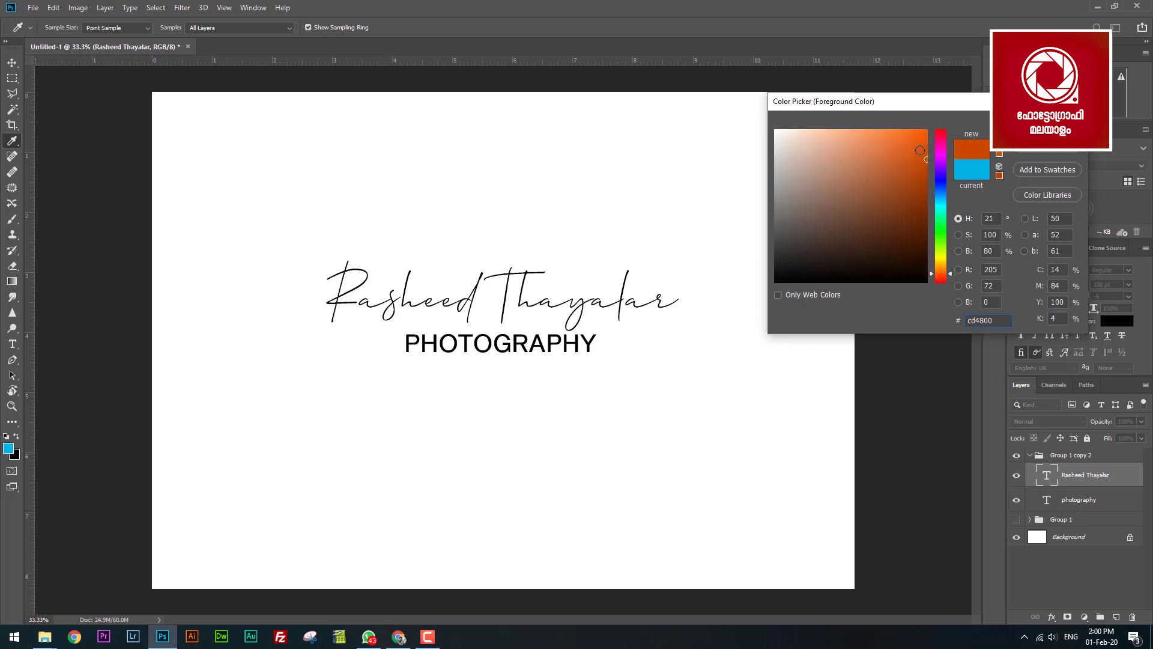
left_click(920, 150)
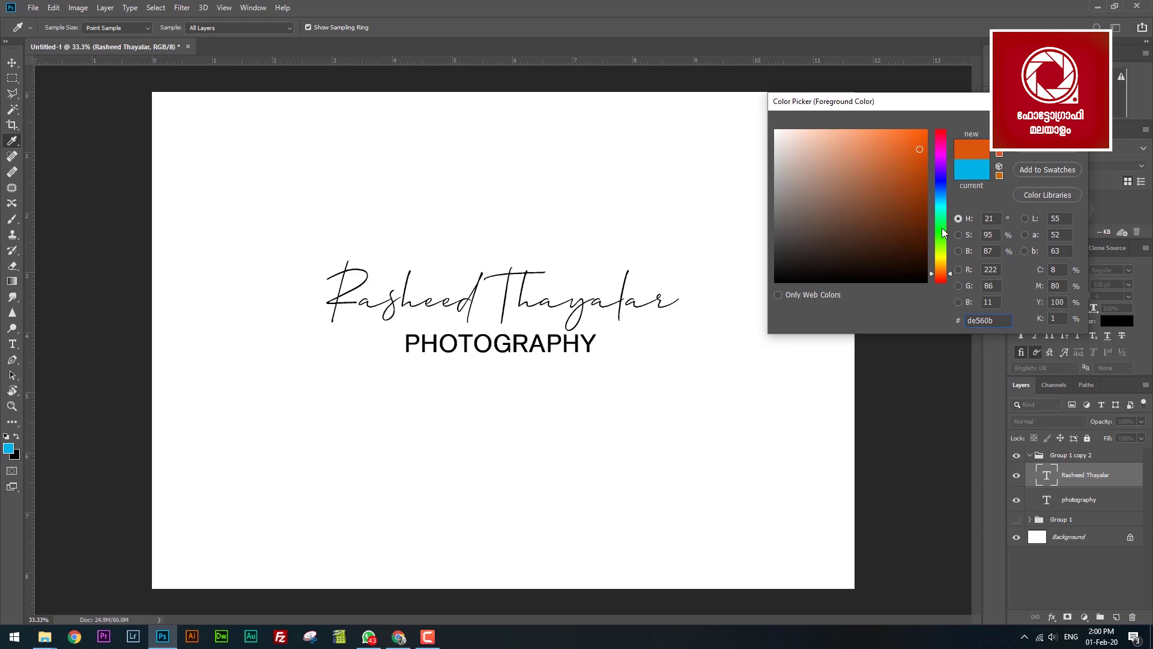
left_click(942, 252)
left_click_drag(942, 252, 943, 245)
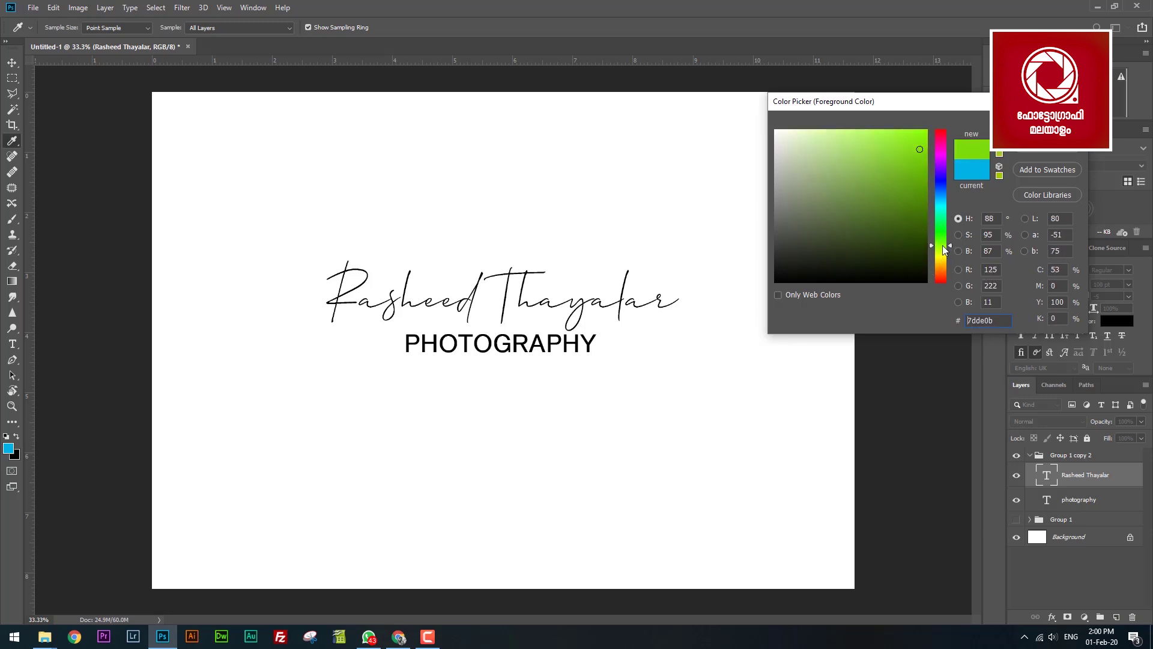
left_click(899, 171)
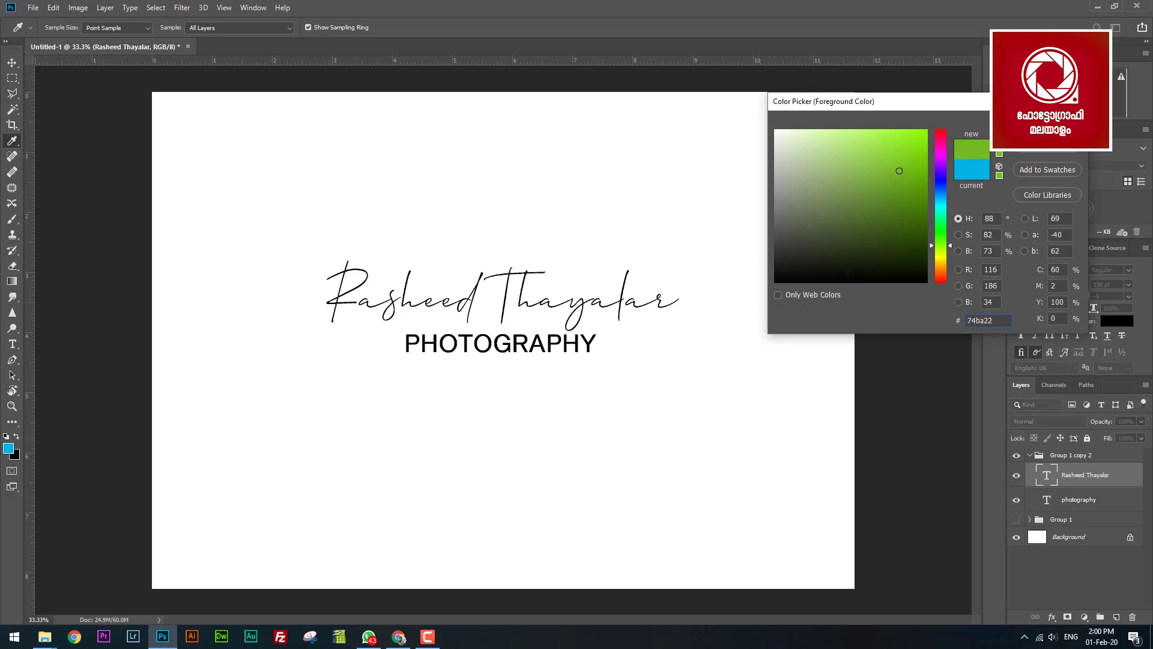
key("Return")
key("v")
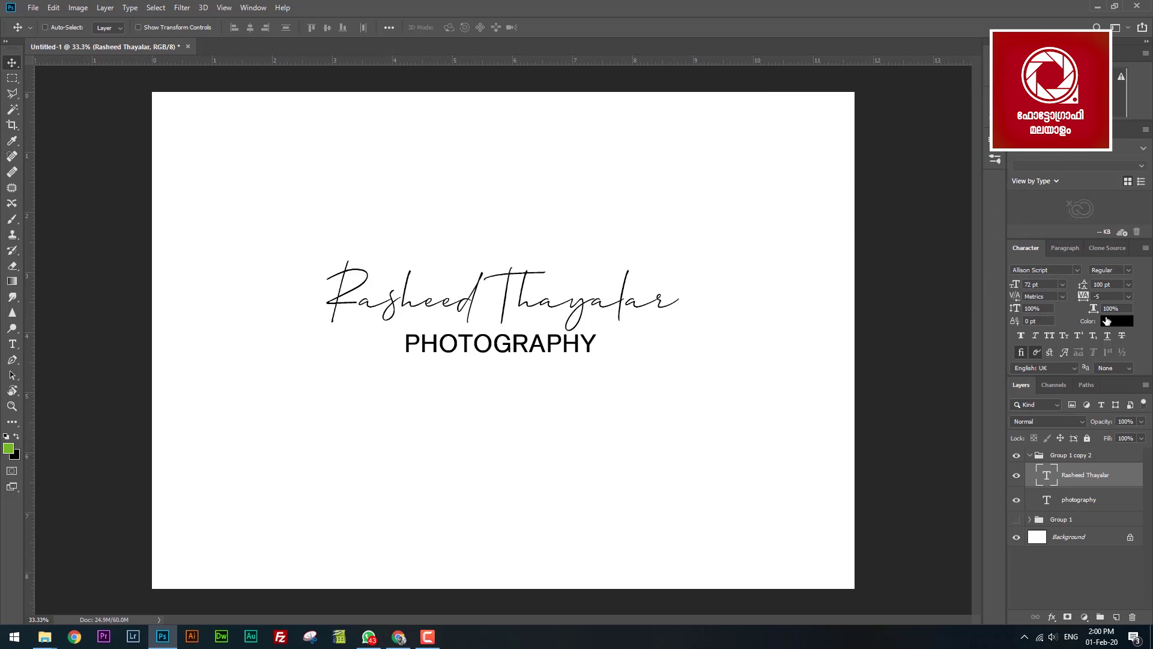
Apply the green foreground to the script text, then select the PHOTOGRAPHY layer's colour.
left_click(1106, 319)
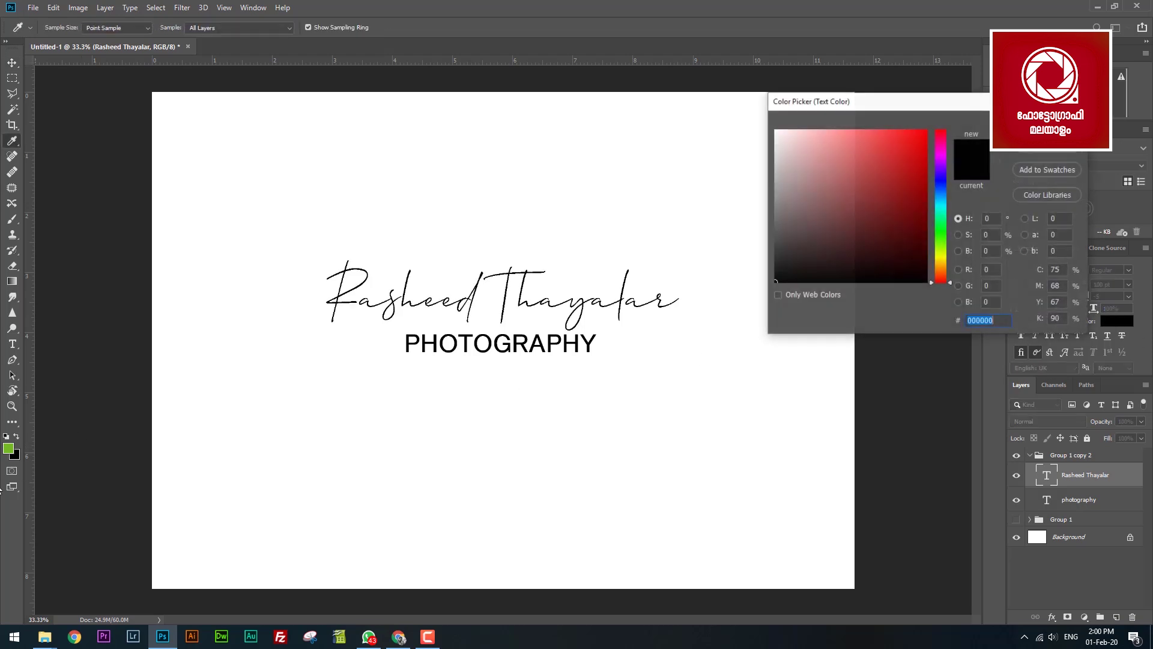
left_click(11, 446)
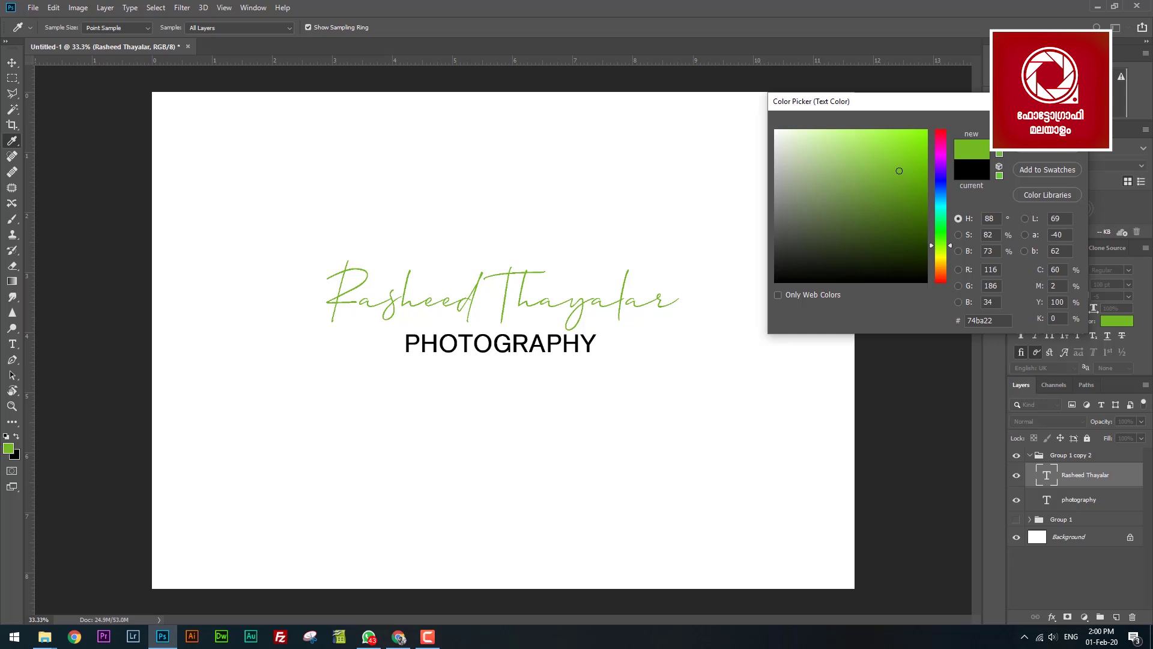
key("Return")
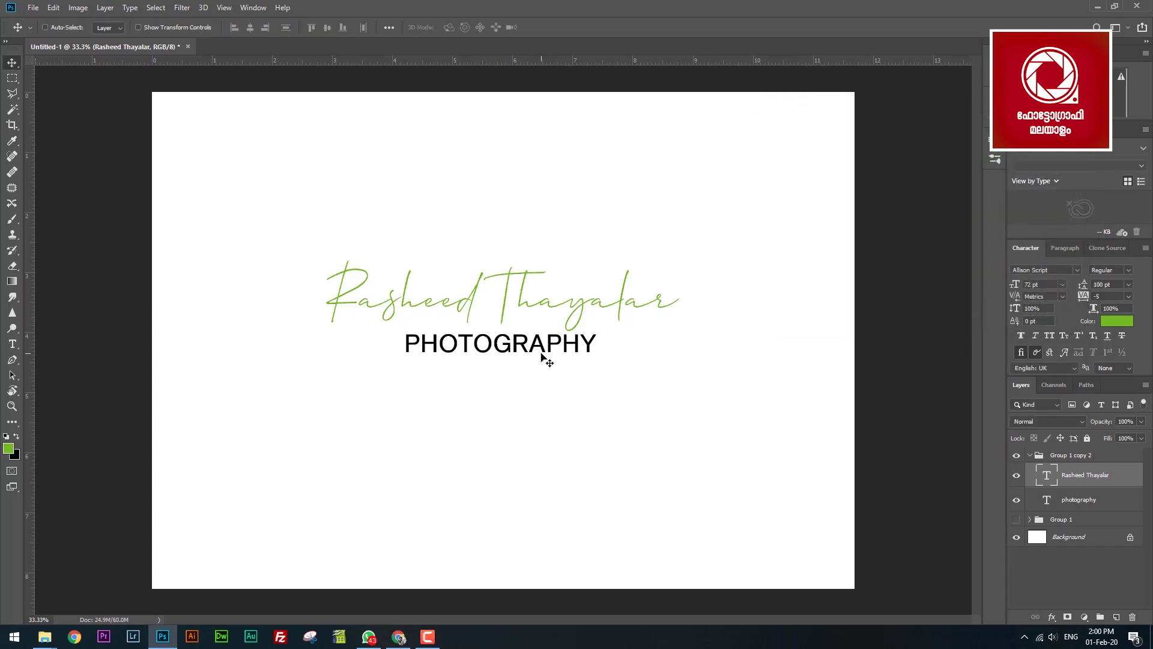
right_click(543, 351)
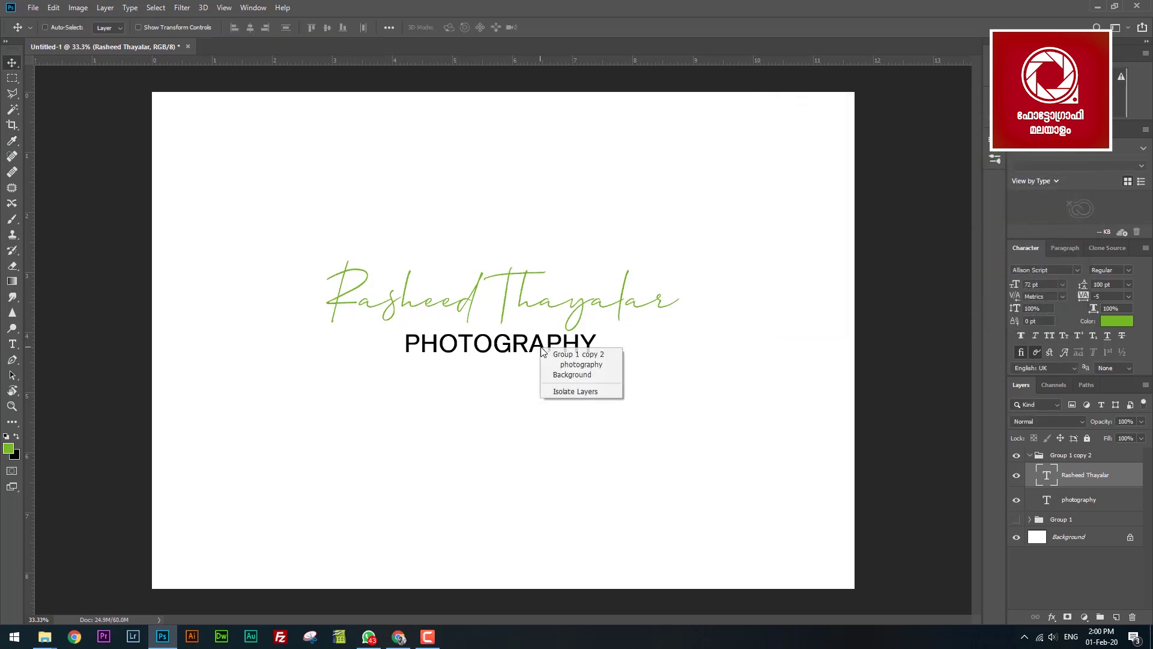
left_click(578, 364)
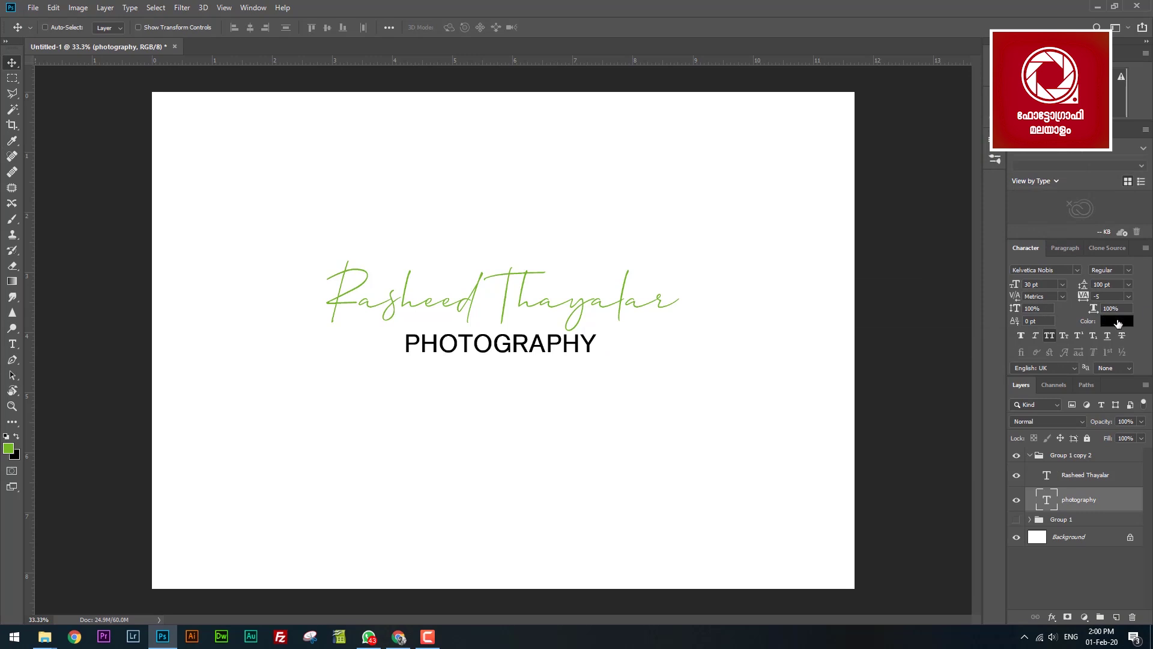
left_click(1118, 323)
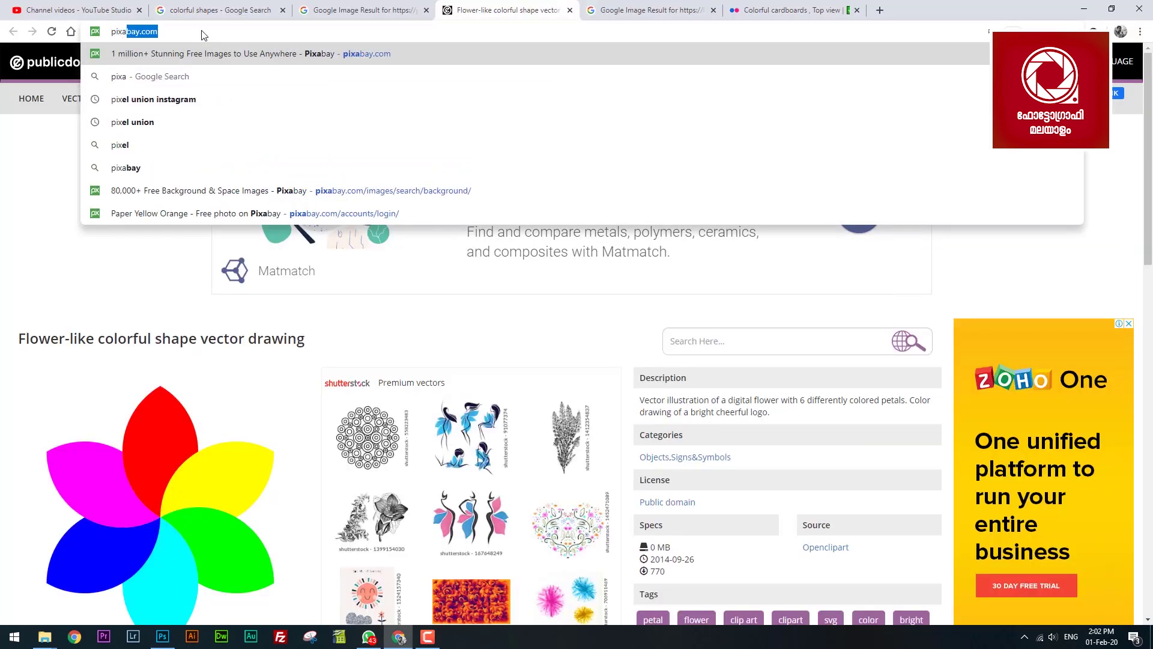
Search pixabay.com for 'colorful shapes' and browse the results.
type("bay")
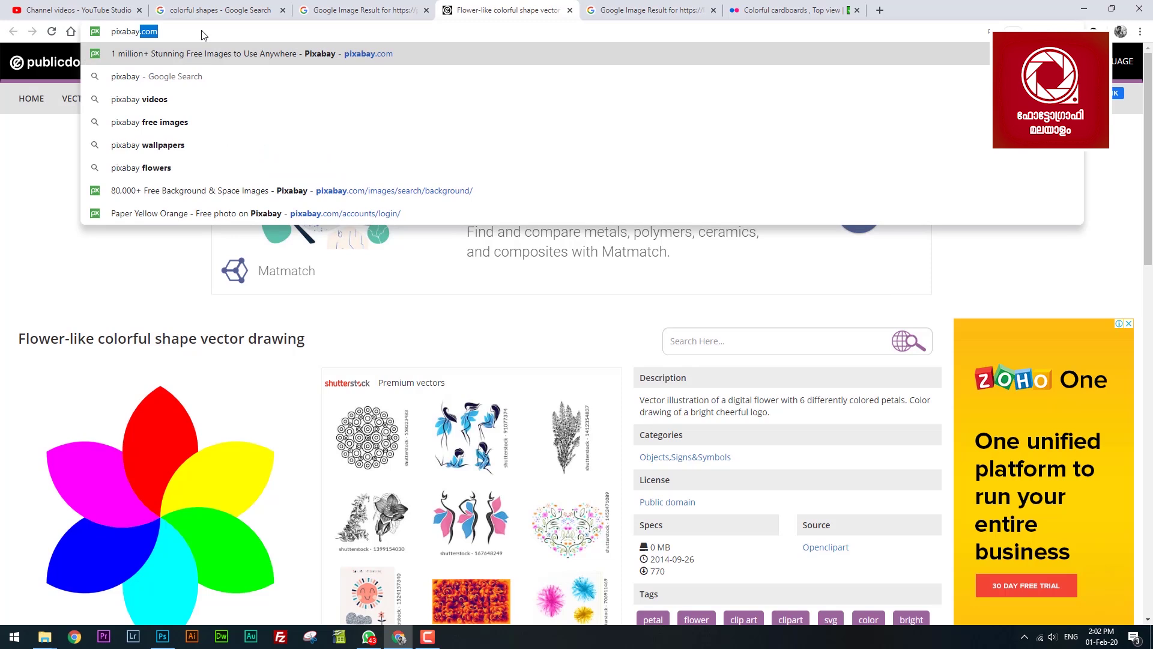
key("Return")
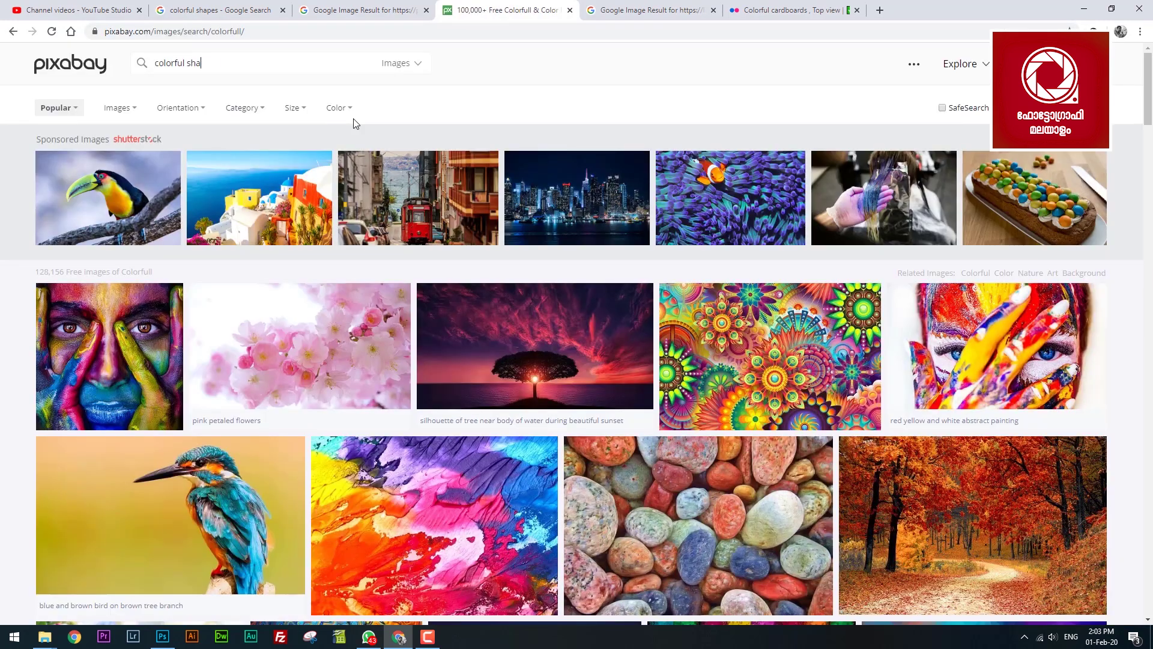
type("pes")
key("Return")
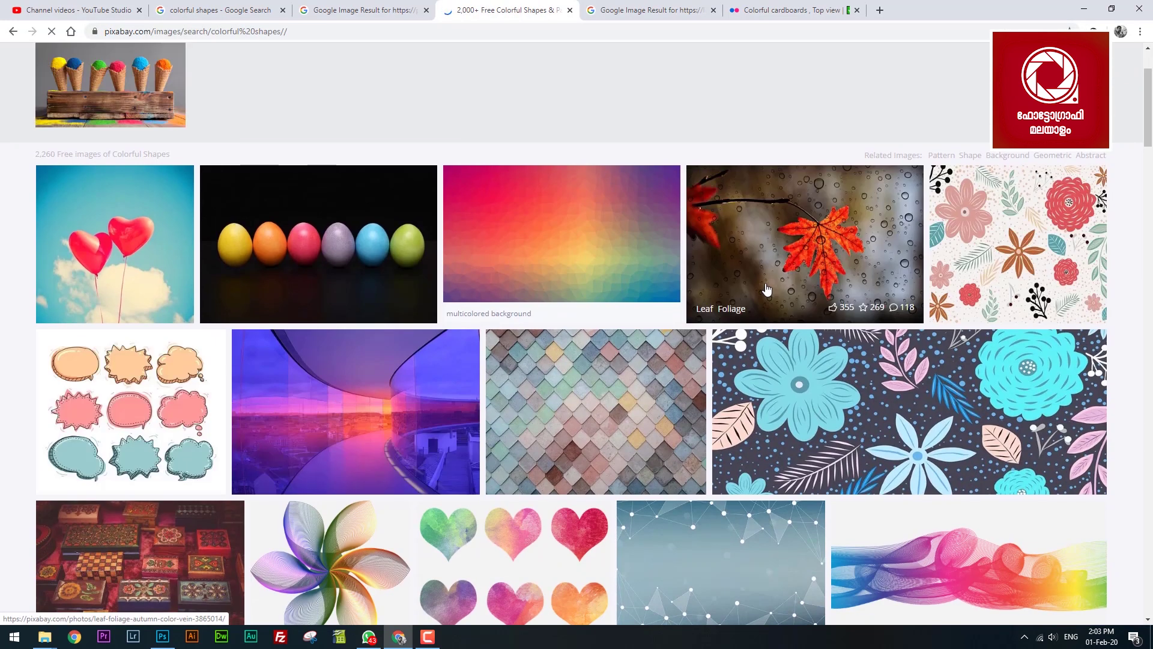
scroll(1029, 302, "down", 7)
scroll(1030, 302, "down", 5)
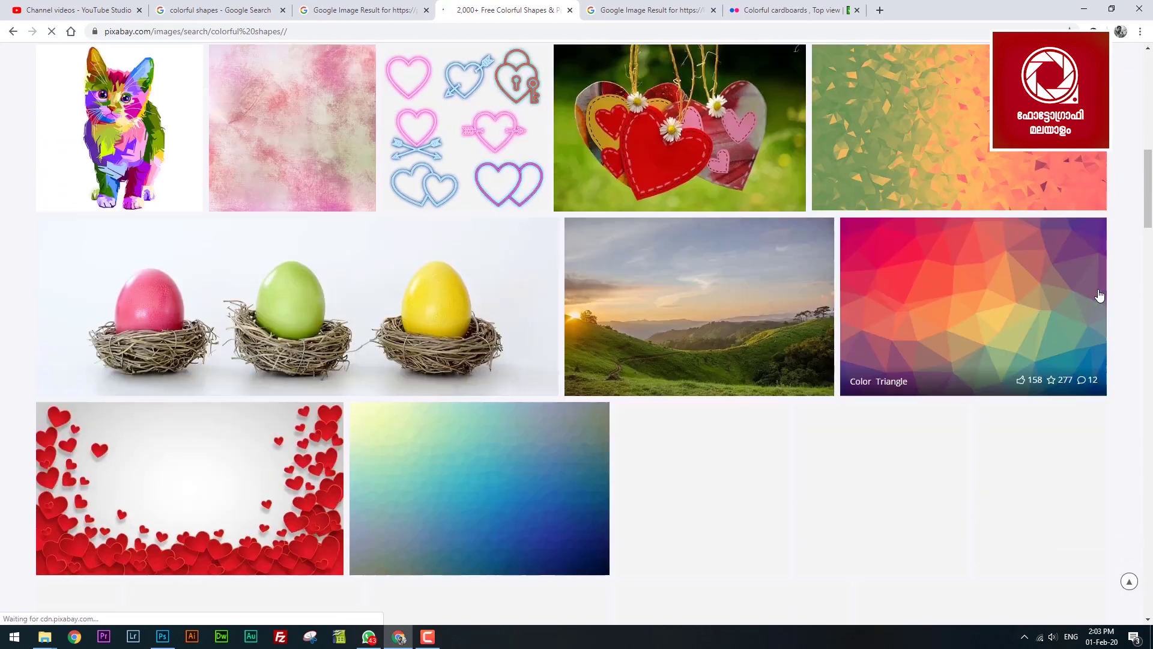
scroll(729, 335, "down", 3)
scroll(987, 369, "down", 3)
scroll(721, 336, "up", 4)
scroll(432, 293, "down", 4)
Download the Decorative Pattern image and drag it into the logo document.
left_click(432, 293)
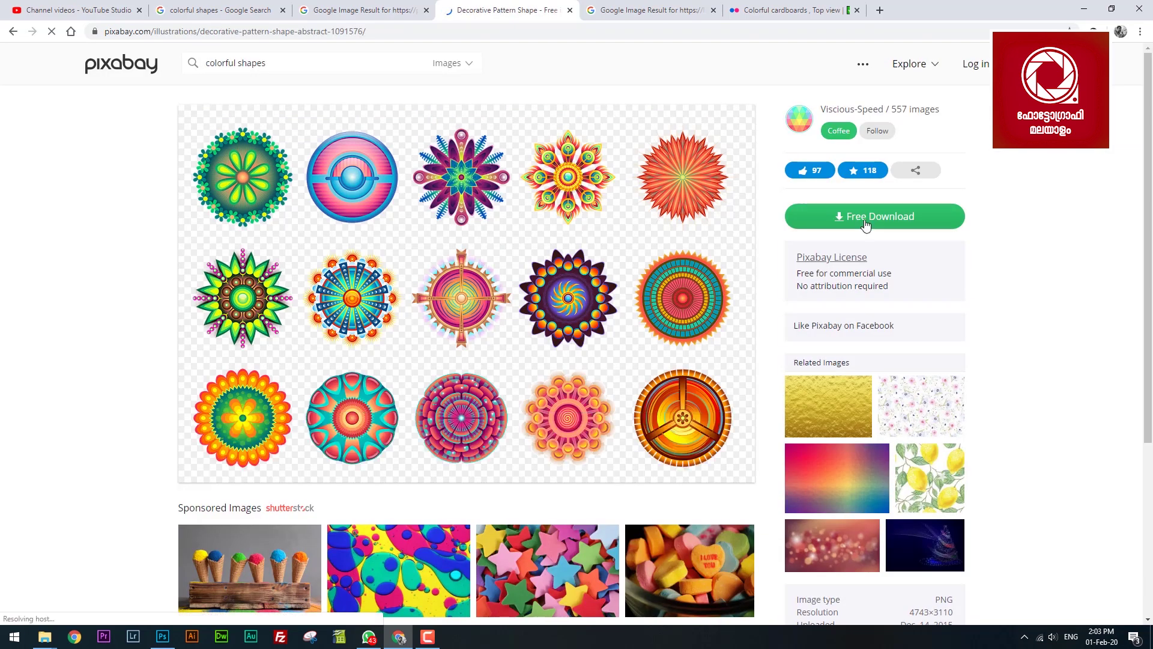
left_click(808, 215)
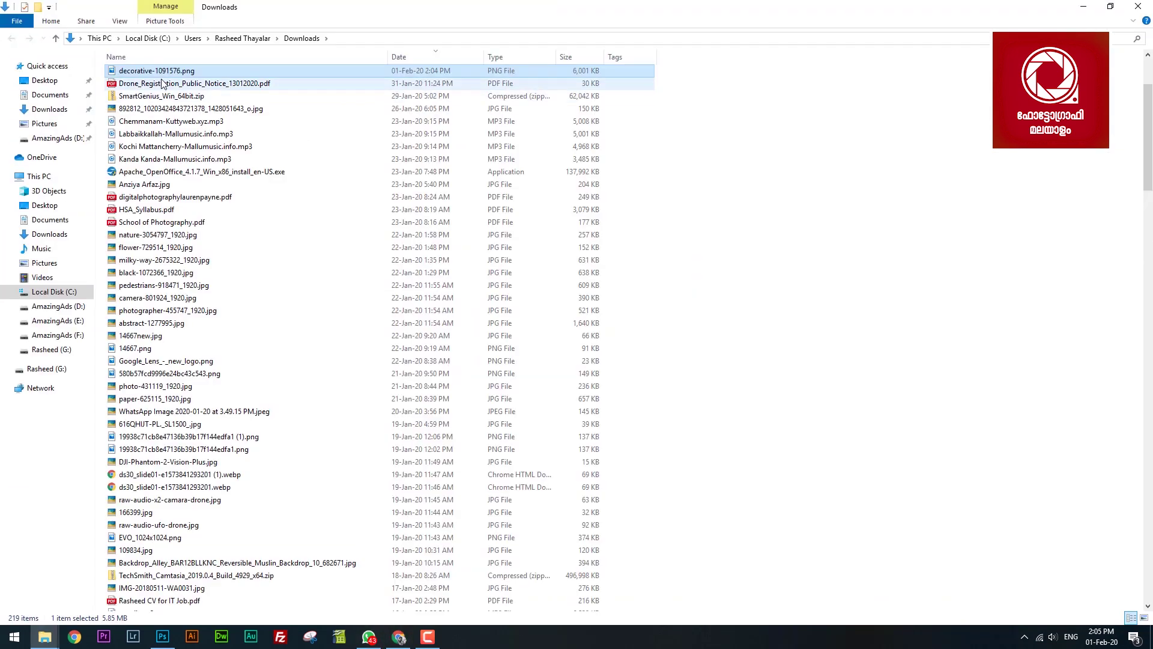
mouse_move(168, 73)
left_mouse_down()
mouse_move(692, 542)
mouse_move(296, 620)
mouse_move(178, 612)
mouse_move(161, 628)
mouse_move(703, 458)
mouse_move(609, 335)
left_mouse_up()
Isolate the centre mandala with the Lasso, then shrink and place it above the signature.
key("Return")
key("l")
left_click_drag(459, 184, 458, 187)
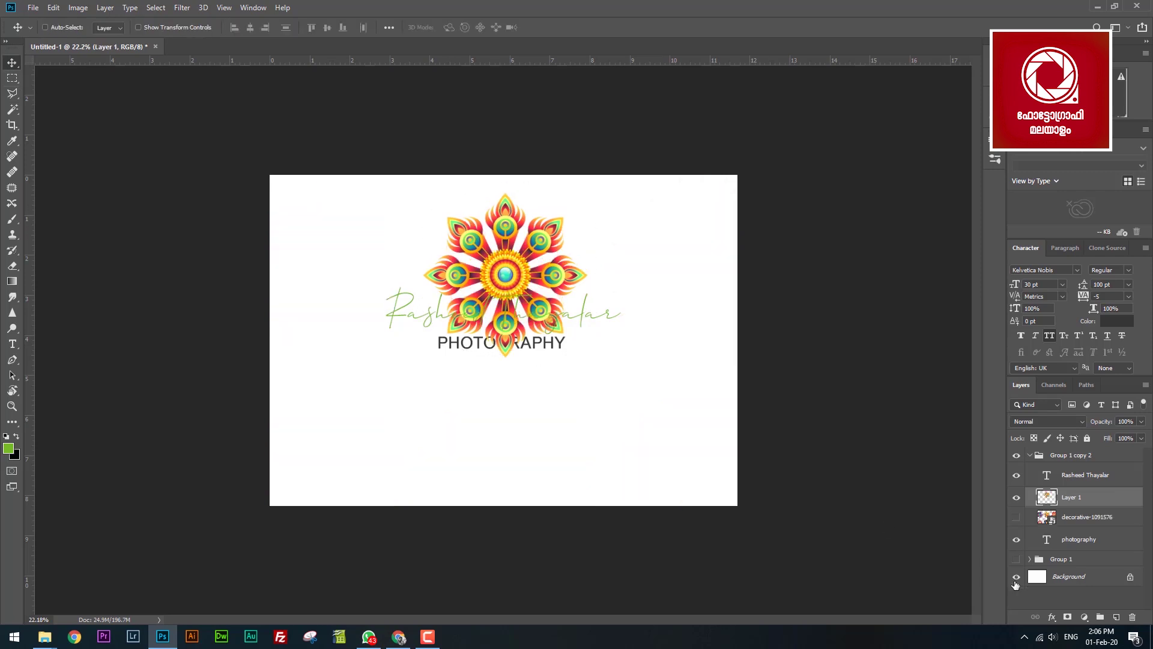
left_click(1016, 576)
left_click(1017, 576)
key("ctrl+t")
left_click_drag(586, 190, 503, 260)
key("Return")
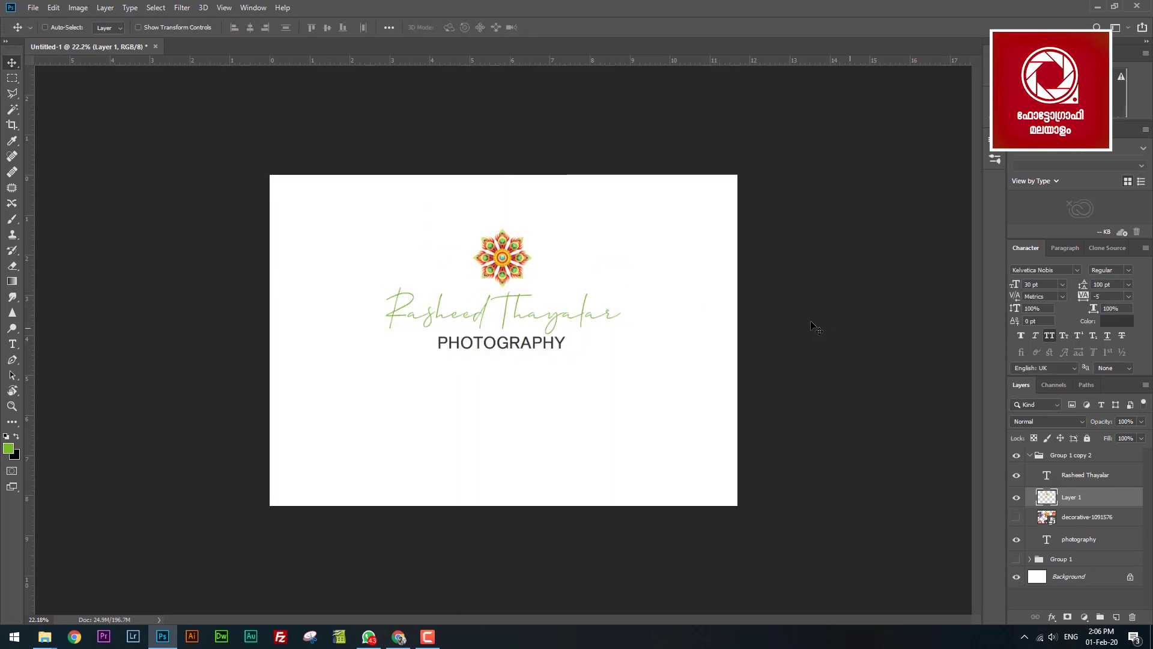
Recolour the script name with crimson sampled from the mandala, via brown 663c14 foreground.
key("z")
left_click(525, 308)
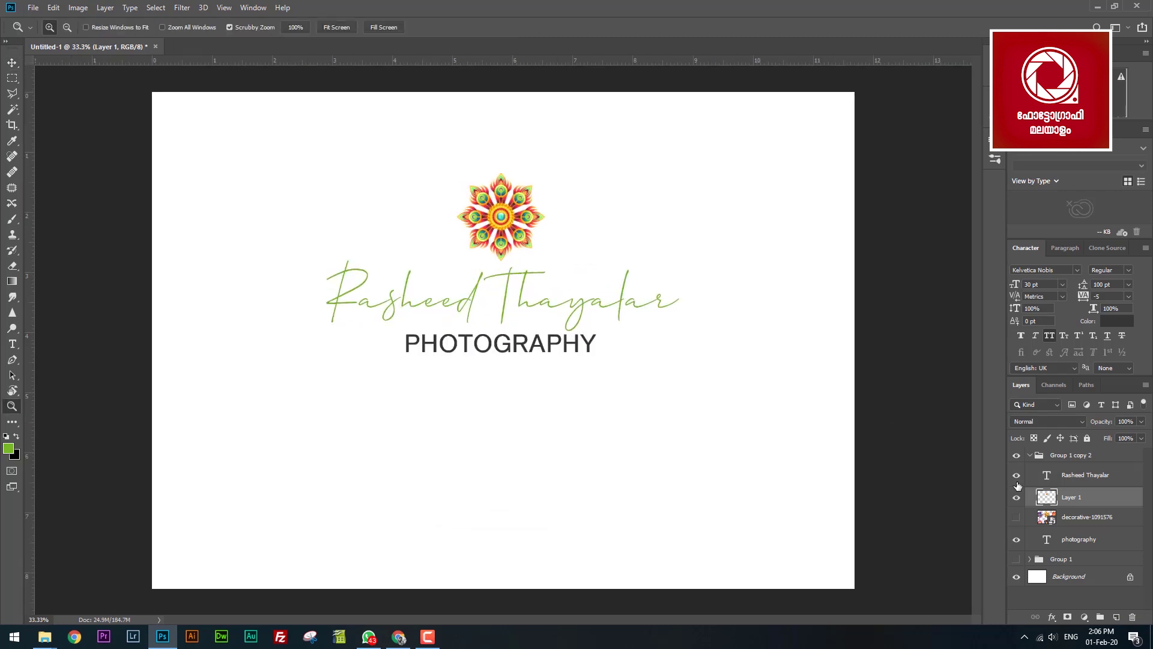
left_click(1076, 475)
left_click(9, 448)
left_click(524, 213)
left_click(897, 221)
key("Return")
left_click(1117, 320)
left_click(8, 448)
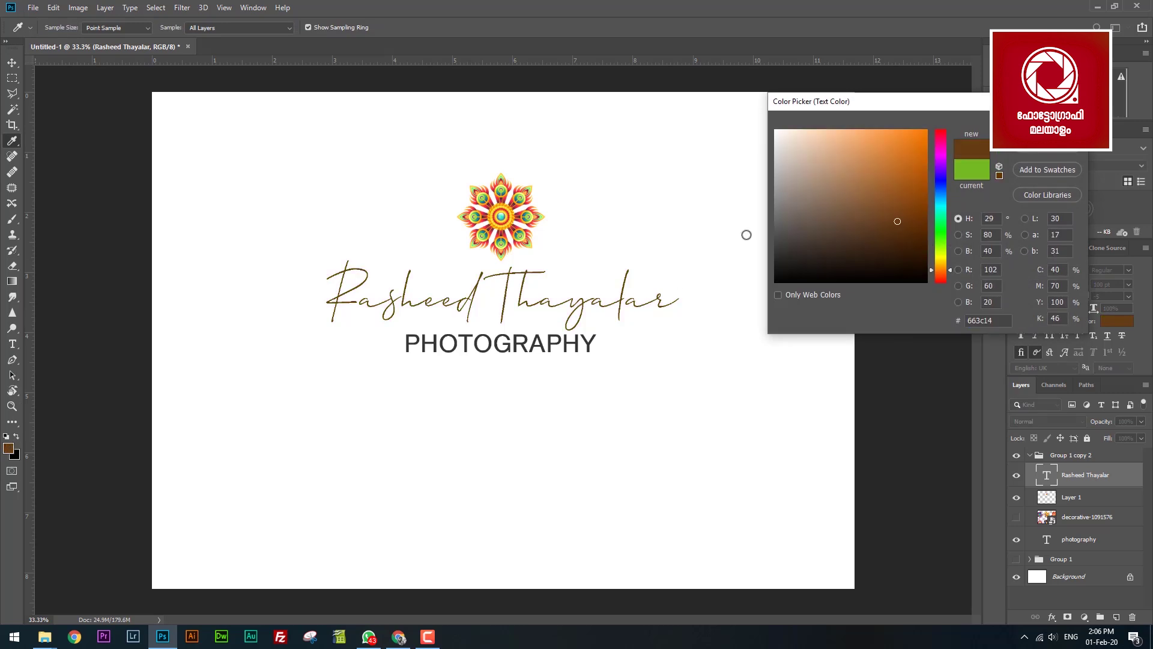
left_click(515, 227)
key("Return")
Move PHOTOGRAPHY above Layer 1, hide the white background, and select the logo group.
key("v")
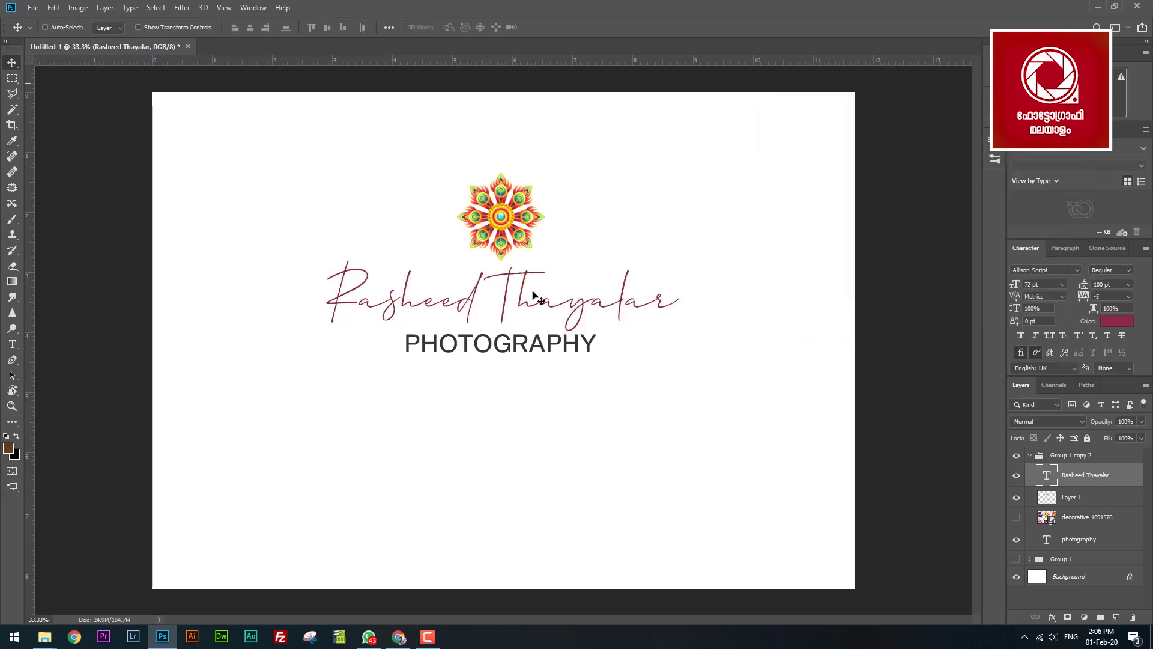
left_click(1017, 540)
left_click(1017, 540)
left_click_drag(1057, 539, 1057, 488)
left_click(1016, 577)
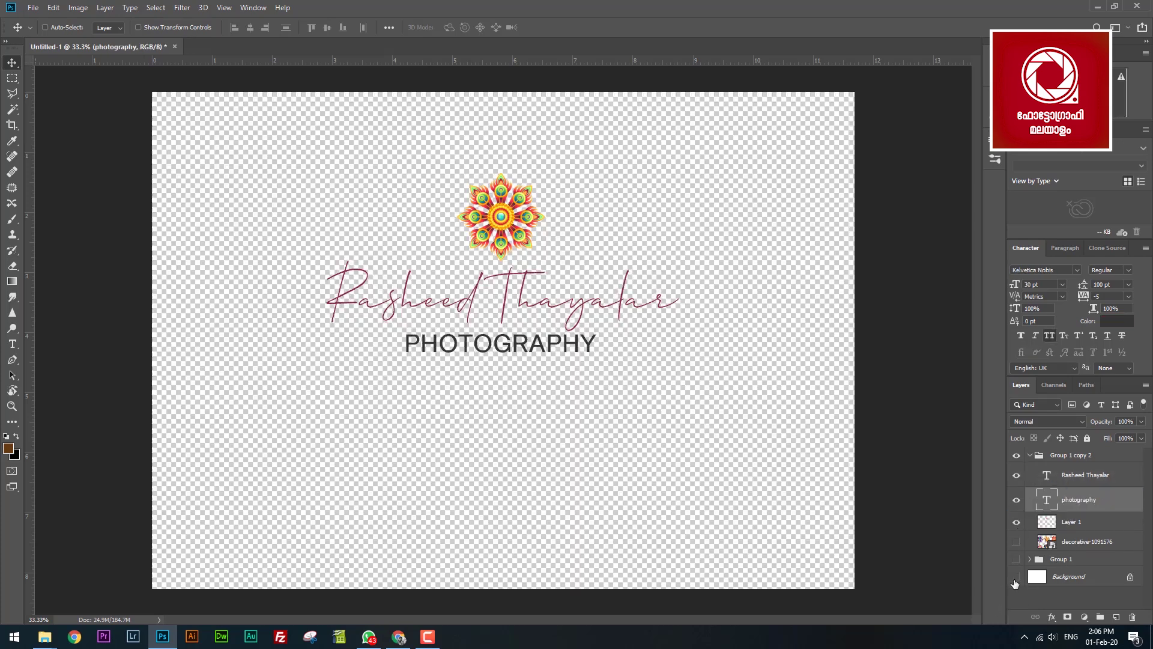
left_click(1054, 457)
Scale the whole logo up to about 188%.
key("ctrl+t")
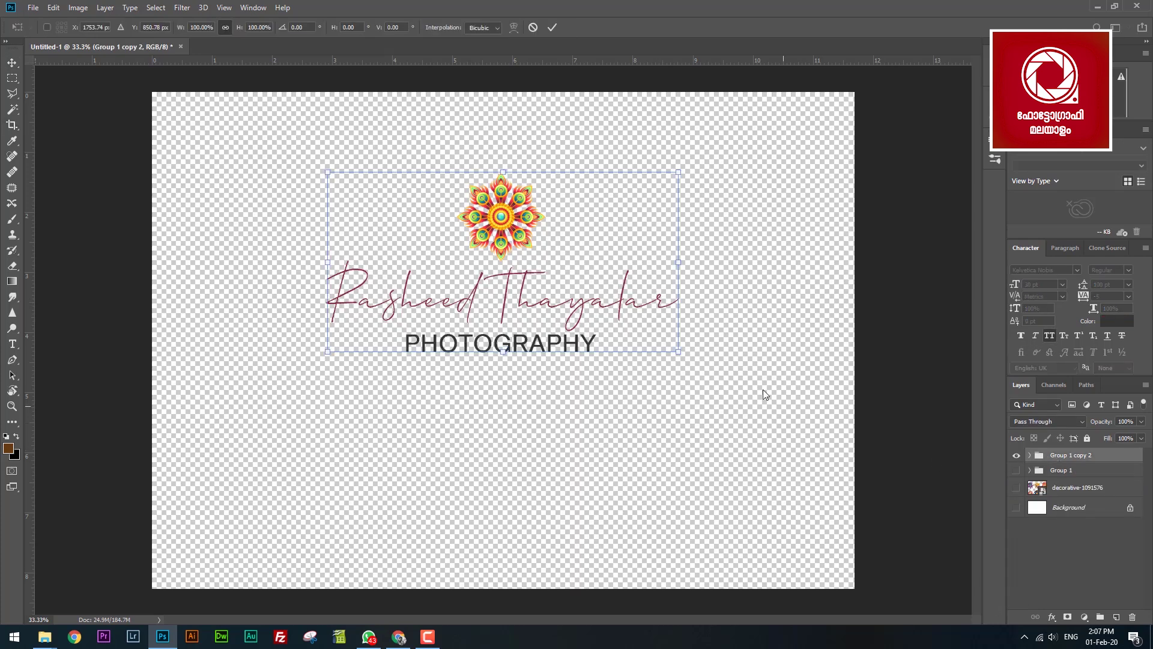
left_click_drag(675, 350, 821, 425)
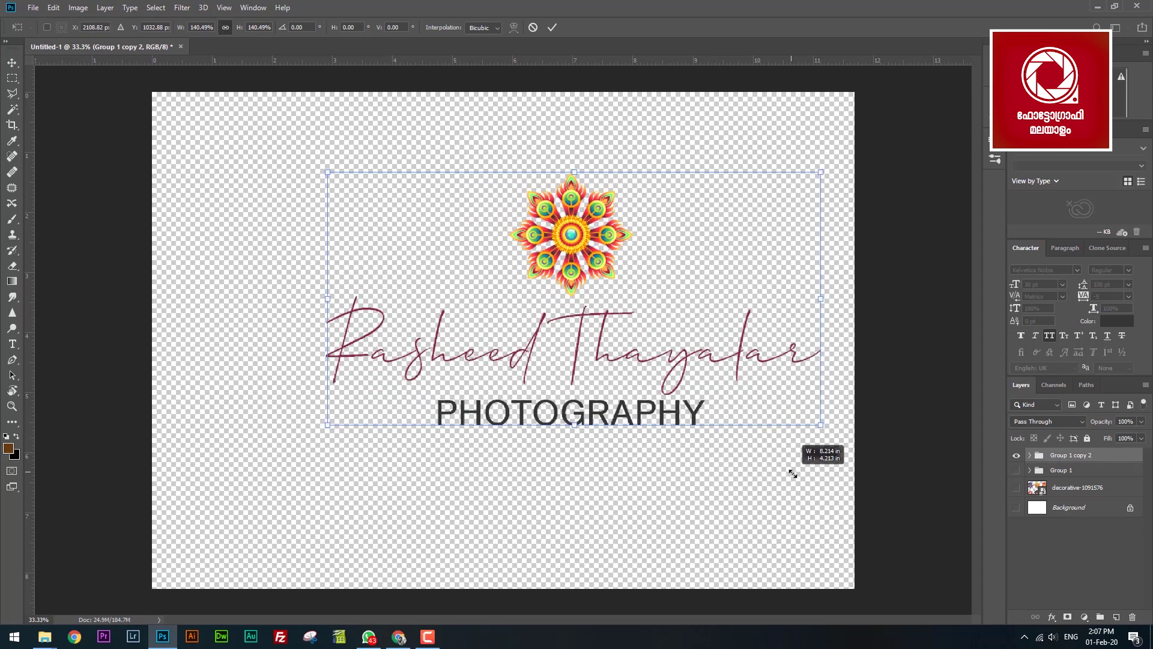
left_click_drag(333, 423, 183, 503)
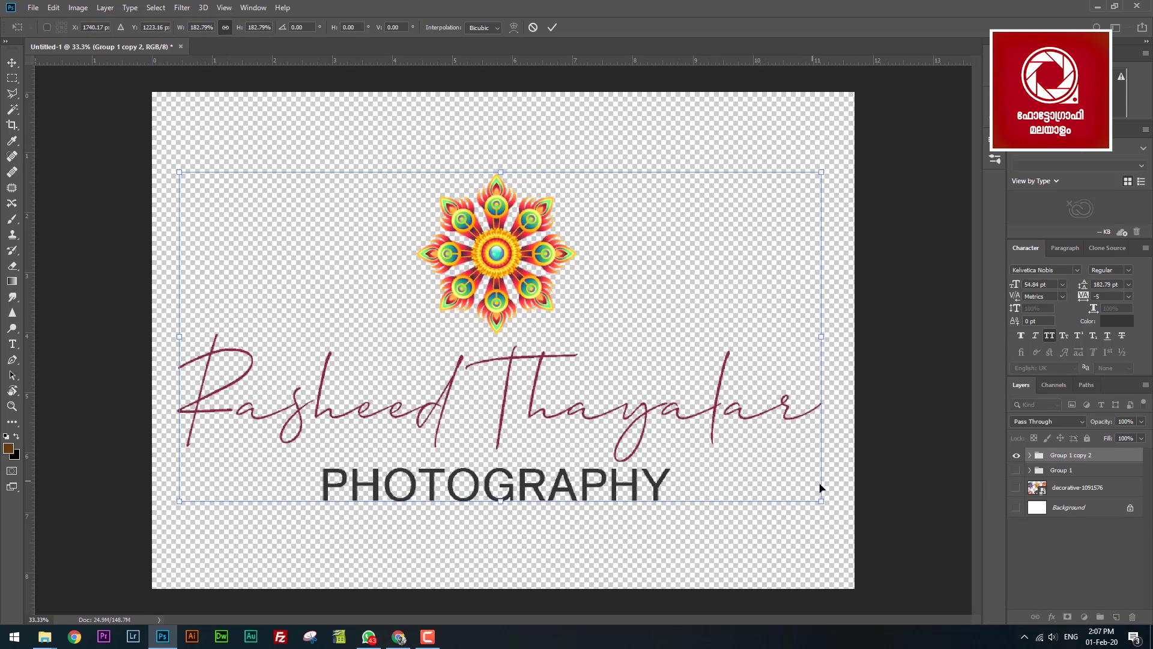
left_click_drag(822, 504, 838, 510)
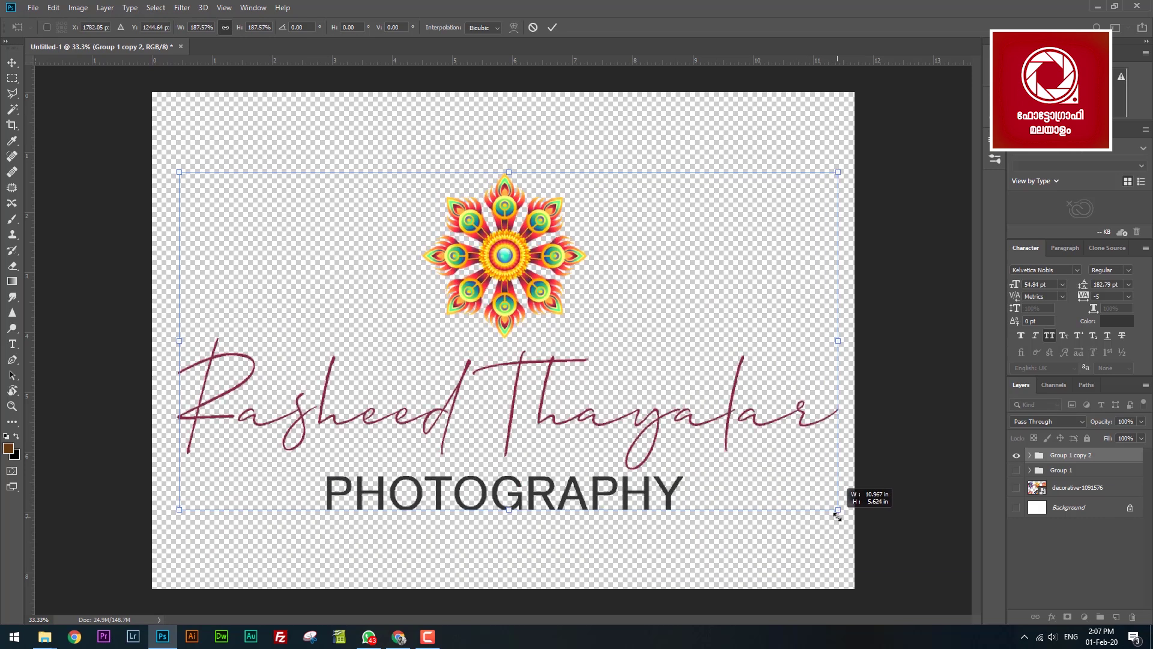
key("Return")
key("c")
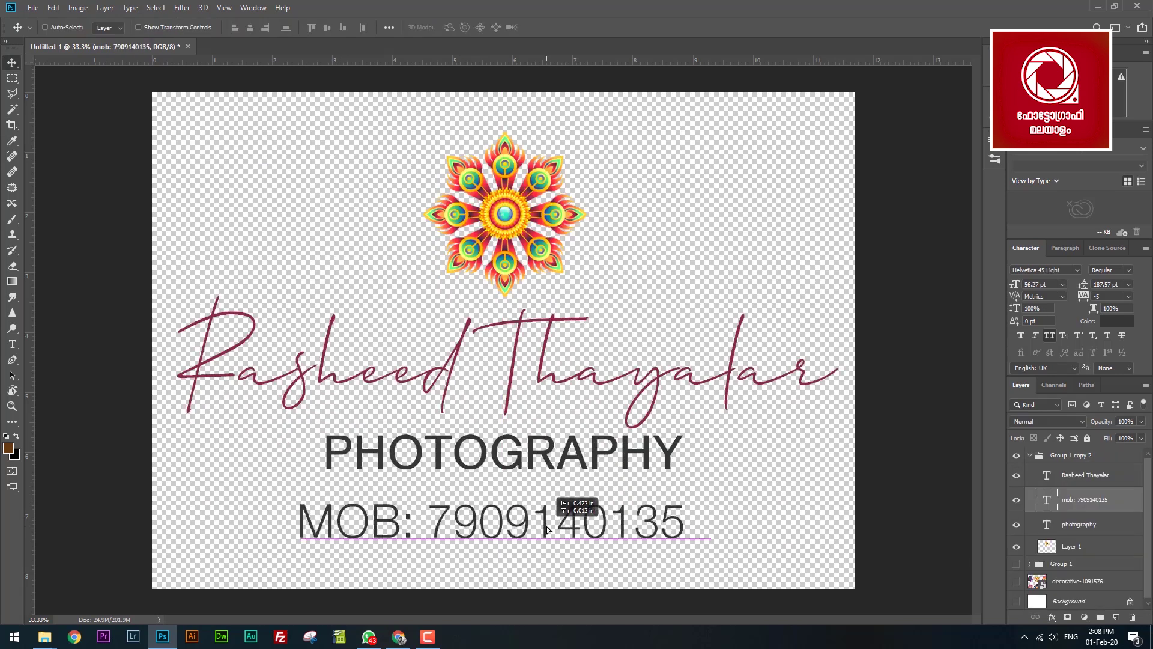
Append a divider and the phone number to the PHOTOGRAPHY line and delete the MOB line.
key("t")
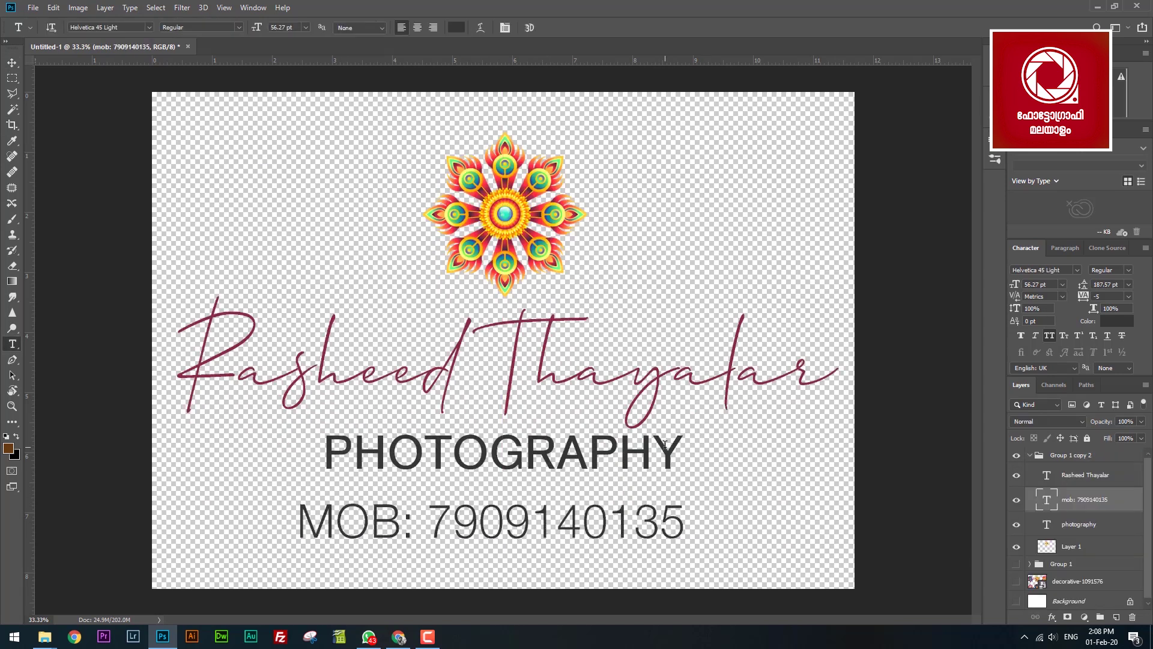
left_click(681, 446)
type("| +91 790")
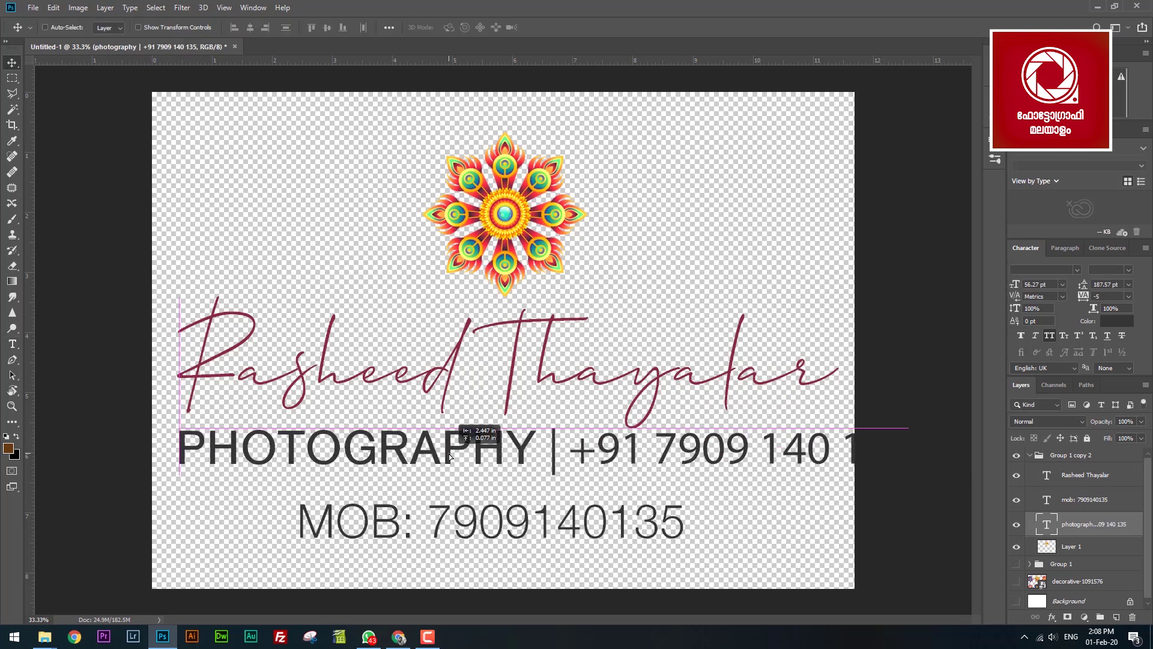
left_click(1081, 499)
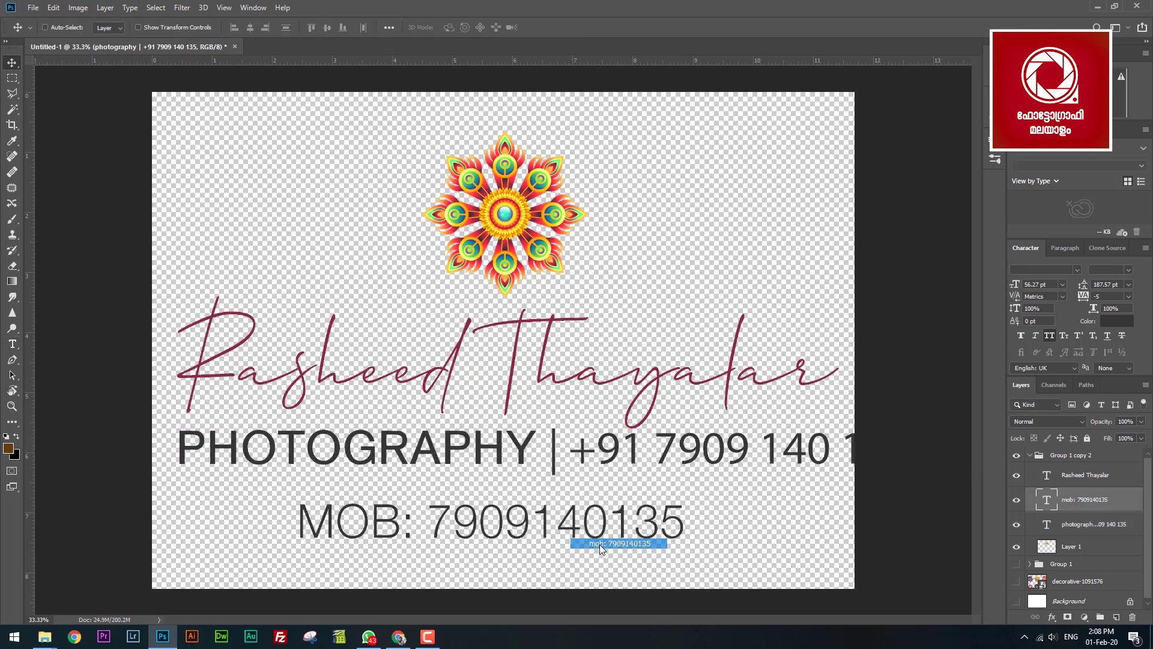
key("Delete")
Scale the PHOTOGRAPHY line to about 91%, set it in Helvetica 45 Light, and centre it.
key("ctrl+t")
left_click_drag(914, 450, 844, 450)
key("Return")
left_click(1077, 269)
left_click(960, 311)
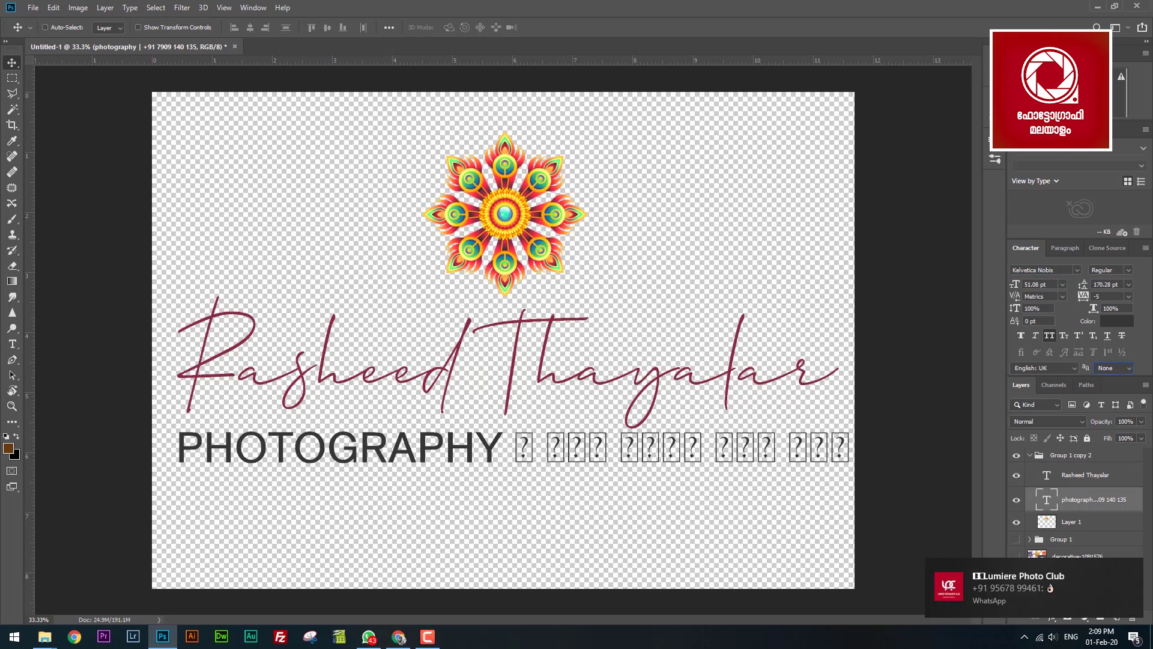
scroll(1057, 270, "up", 1)
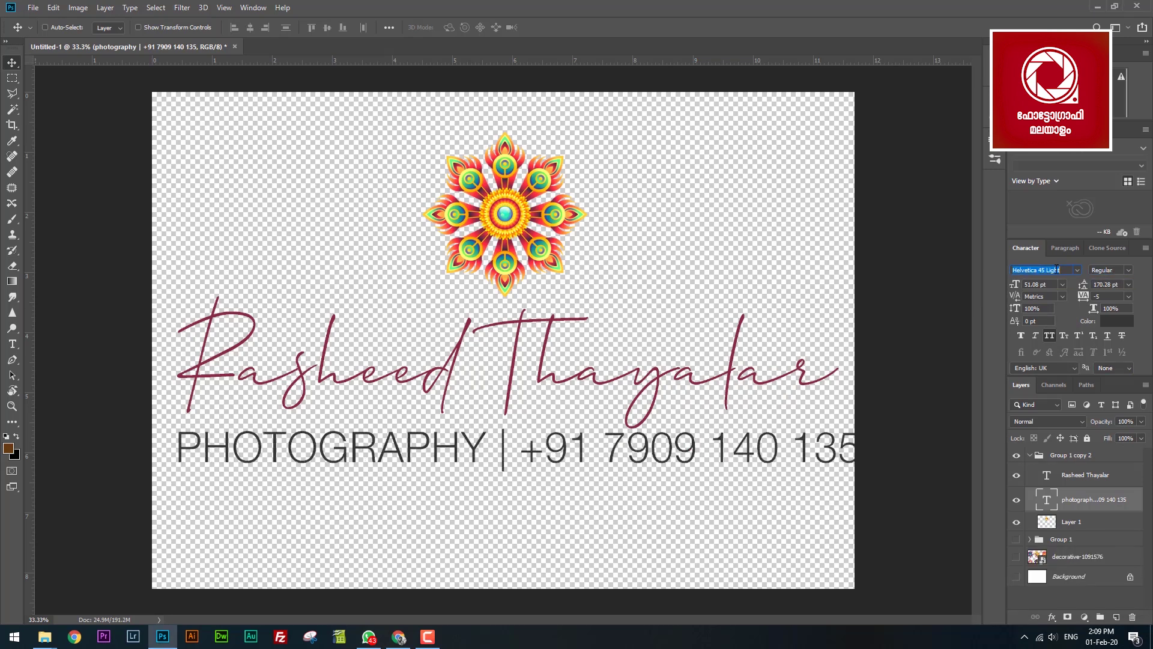
scroll(1111, 296, "down", 1)
left_click_drag(176, 439, 188, 438)
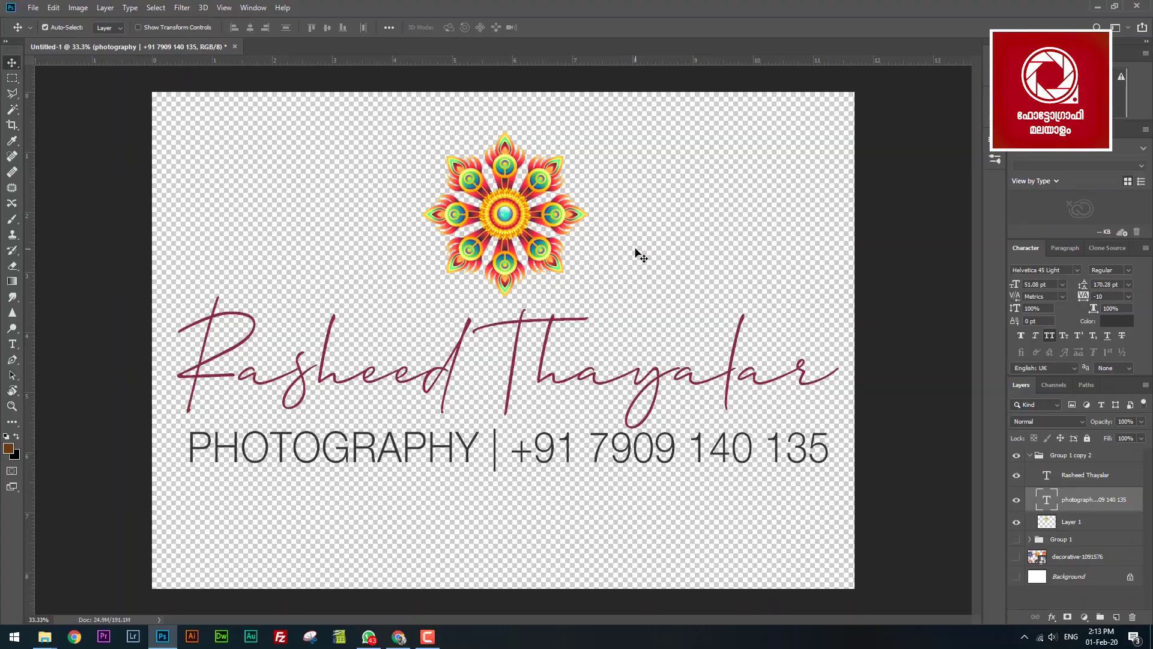
Save the design as PNG 'my signature' and drag it onto the open photo.
key("ctrl+s")
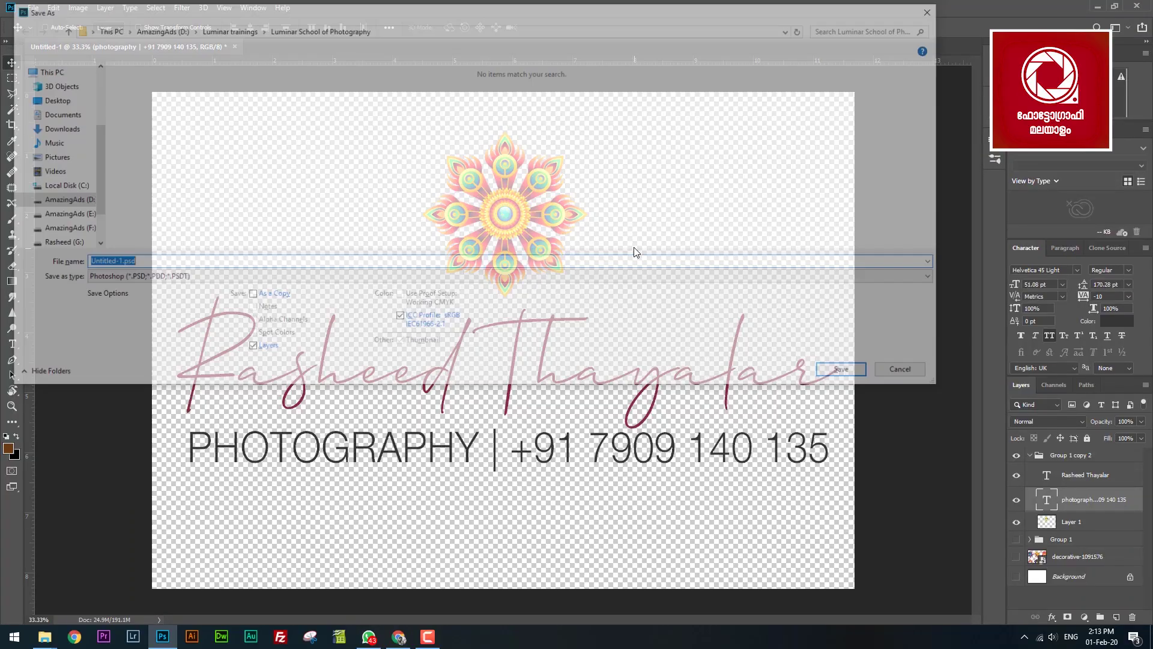
left_click(161, 278)
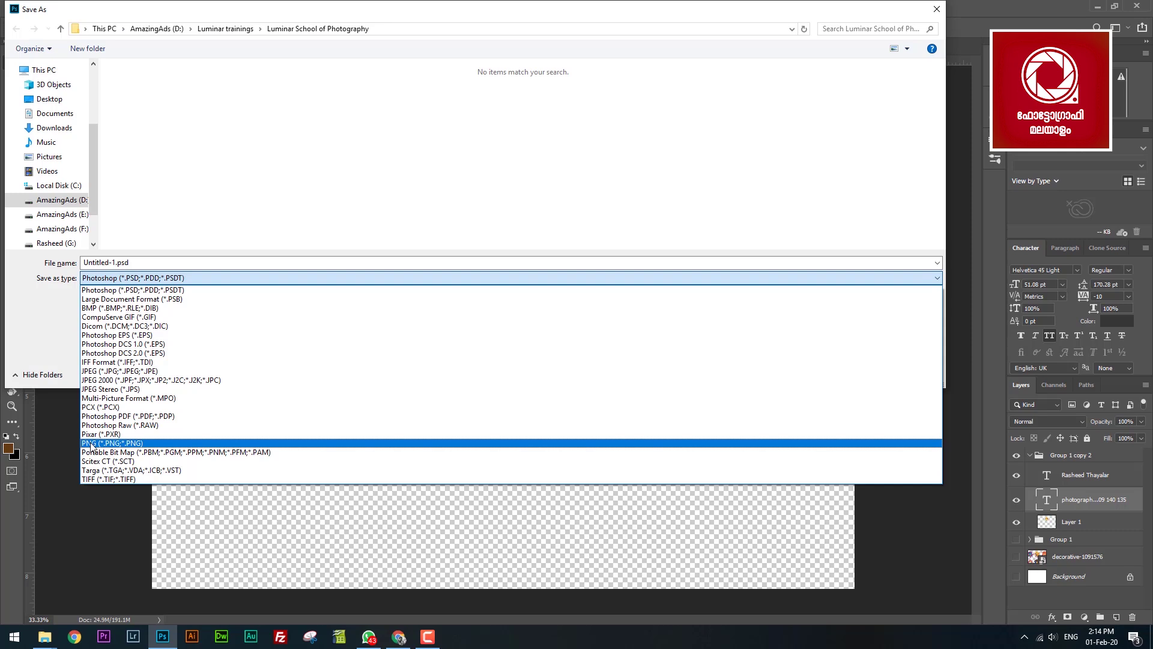
left_click(228, 441)
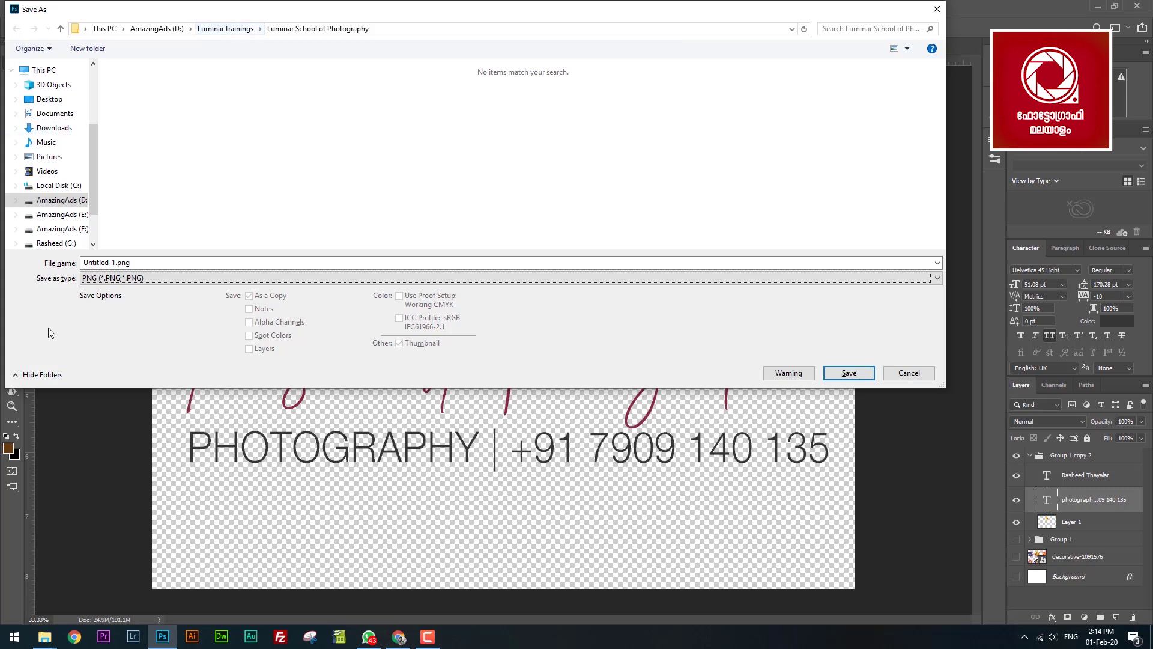
left_click(153, 261)
type("my signature")
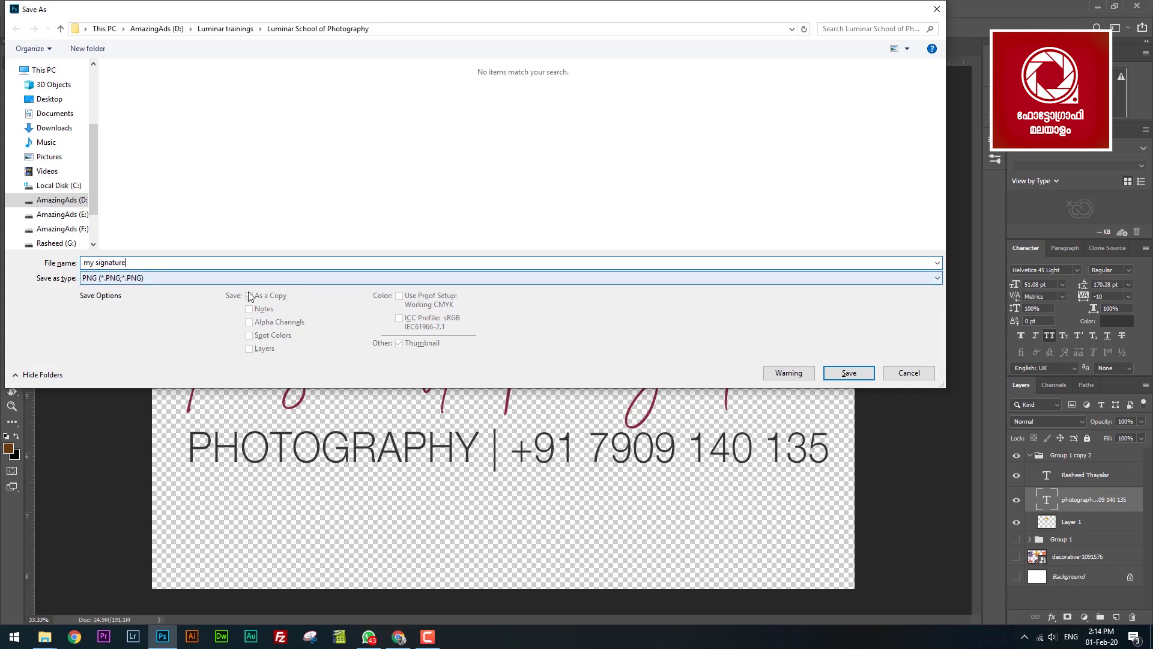
left_click(860, 375)
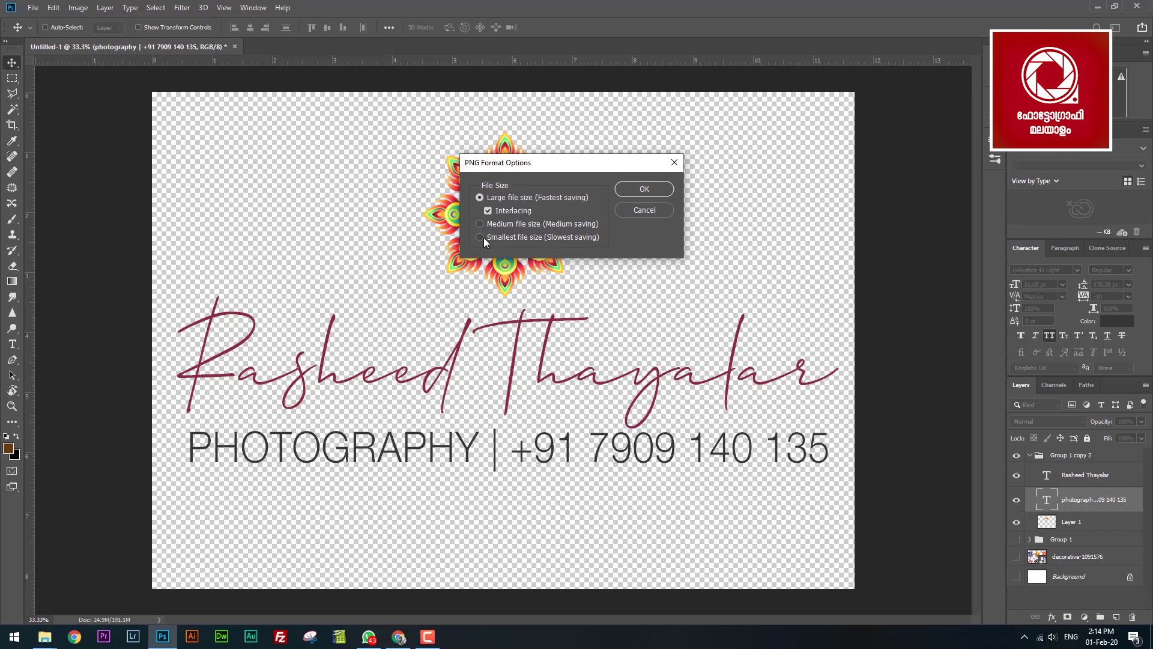
left_click(644, 189)
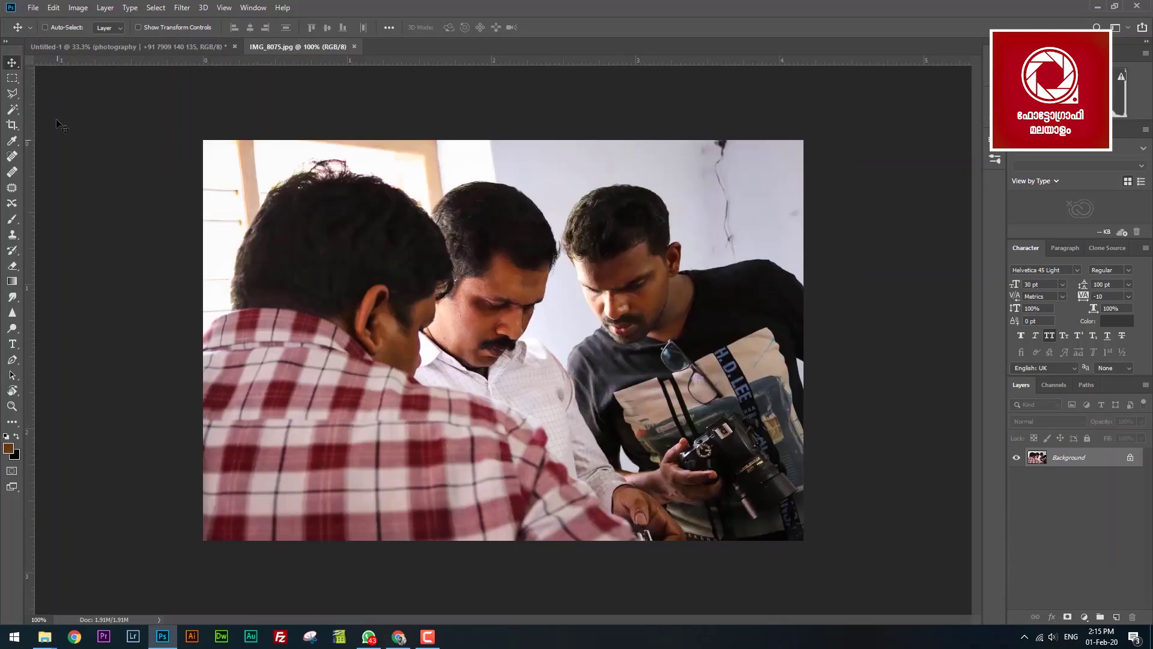
left_click(420, 585)
mouse_move(591, 96)
left_mouse_down()
mouse_move(218, 587)
mouse_move(163, 637)
mouse_move(588, 442)
left_mouse_up()
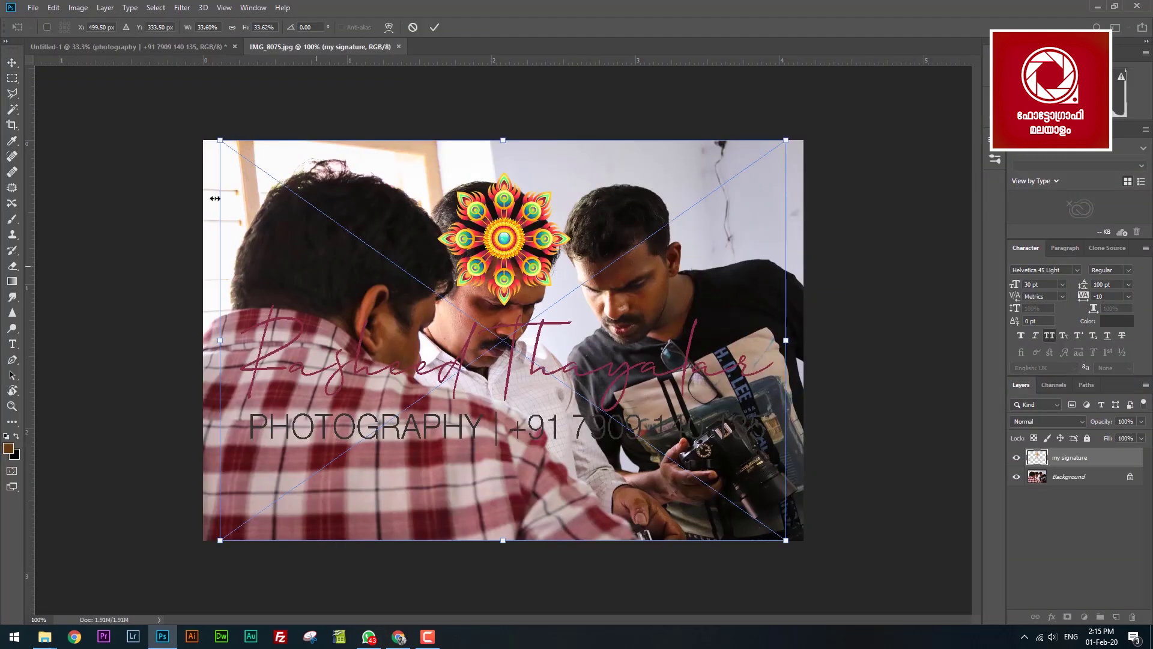
Shrink the placed signature to a small watermark and move it into position on the photo.
mouse_move(229, 134)
left_mouse_down()
mouse_move(322, 217)
mouse_move(520, 450)
mouse_move(656, 522)
left_mouse_up()
key("Return")
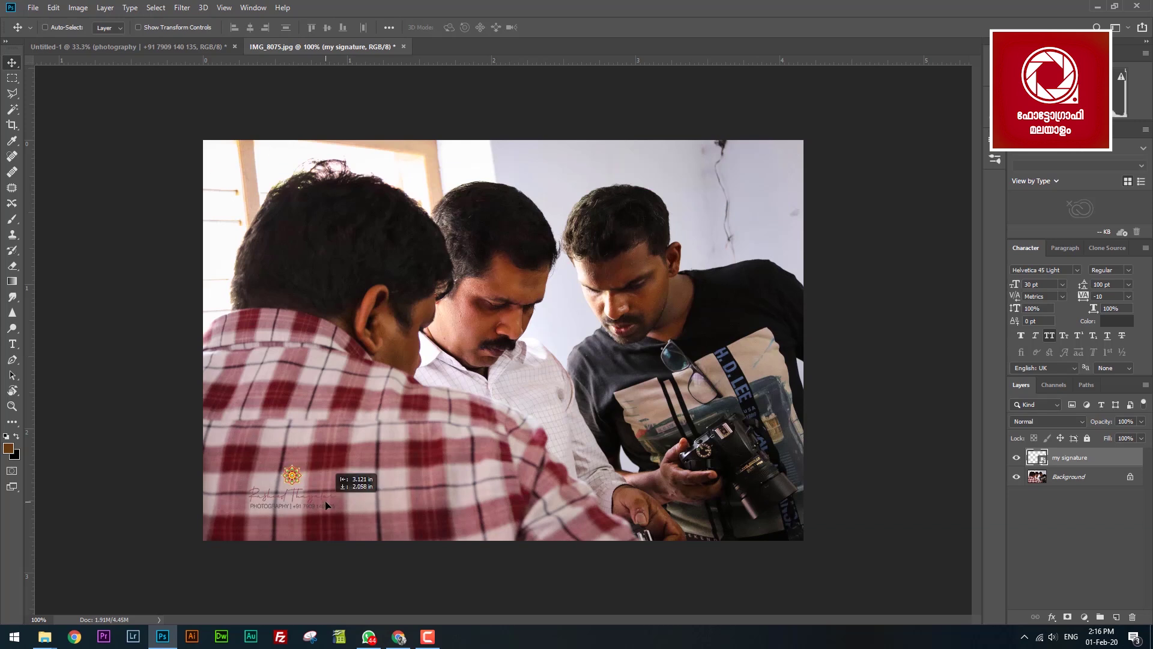
mouse_move(549, 180)
left_mouse_down()
mouse_move(741, 191)
mouse_move(718, 534)
left_mouse_up()
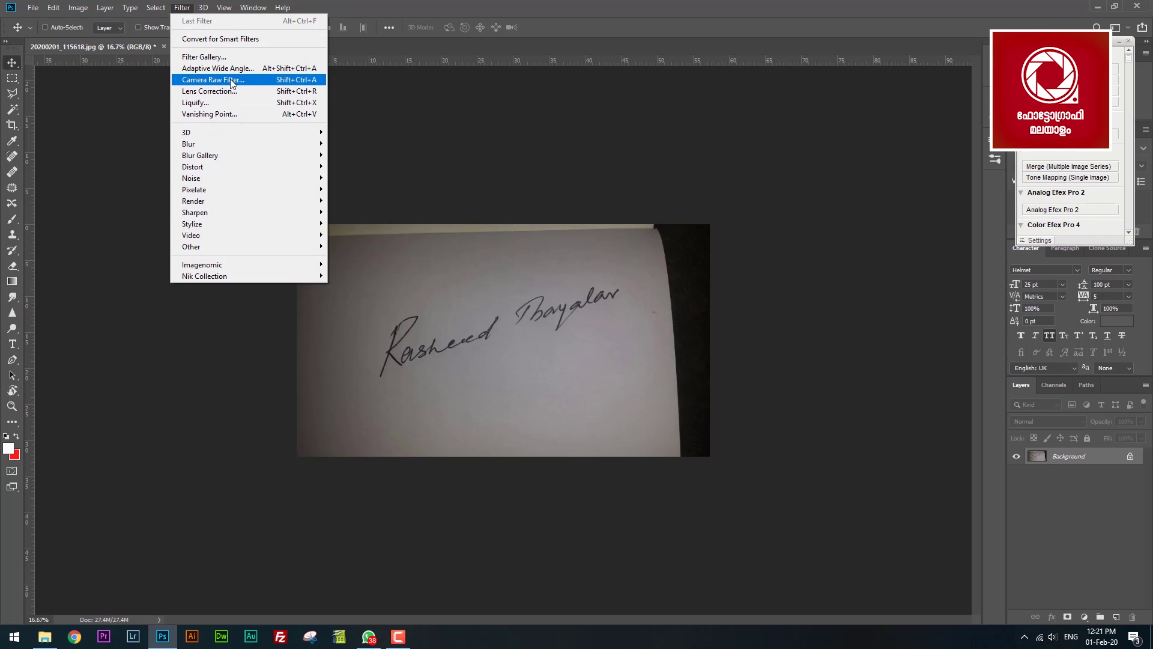
Lasso the handwritten signature and paste it into a new A4 document.
left_click(230, 82)
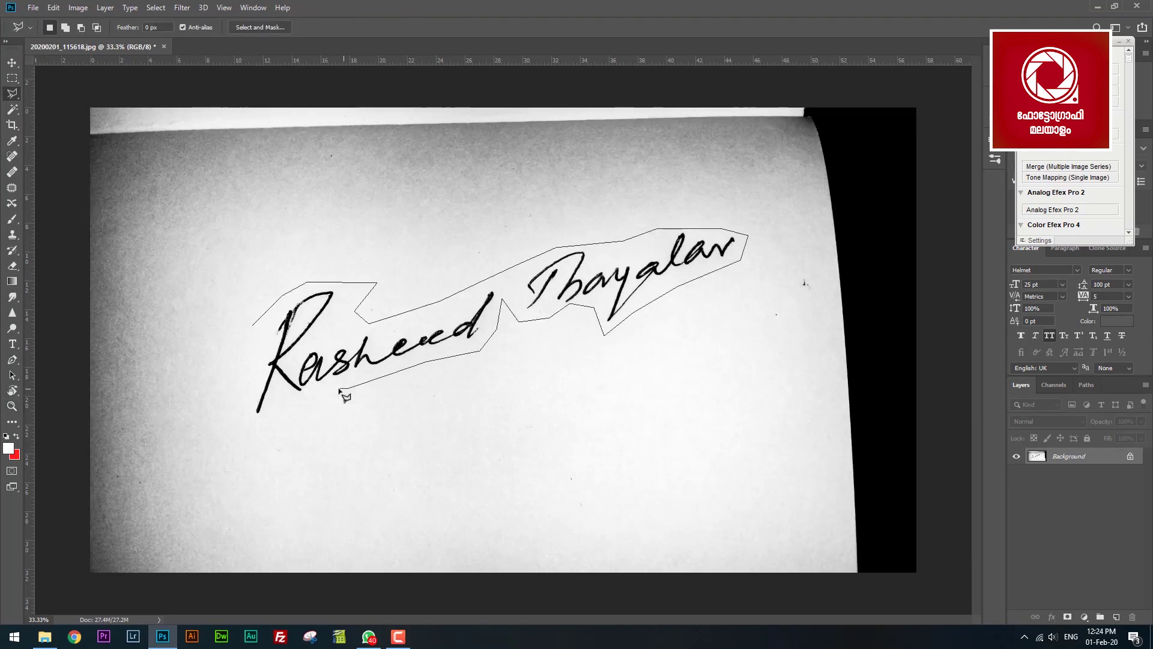
left_click(252, 422)
double_click(239, 414)
key("ctrl+n")
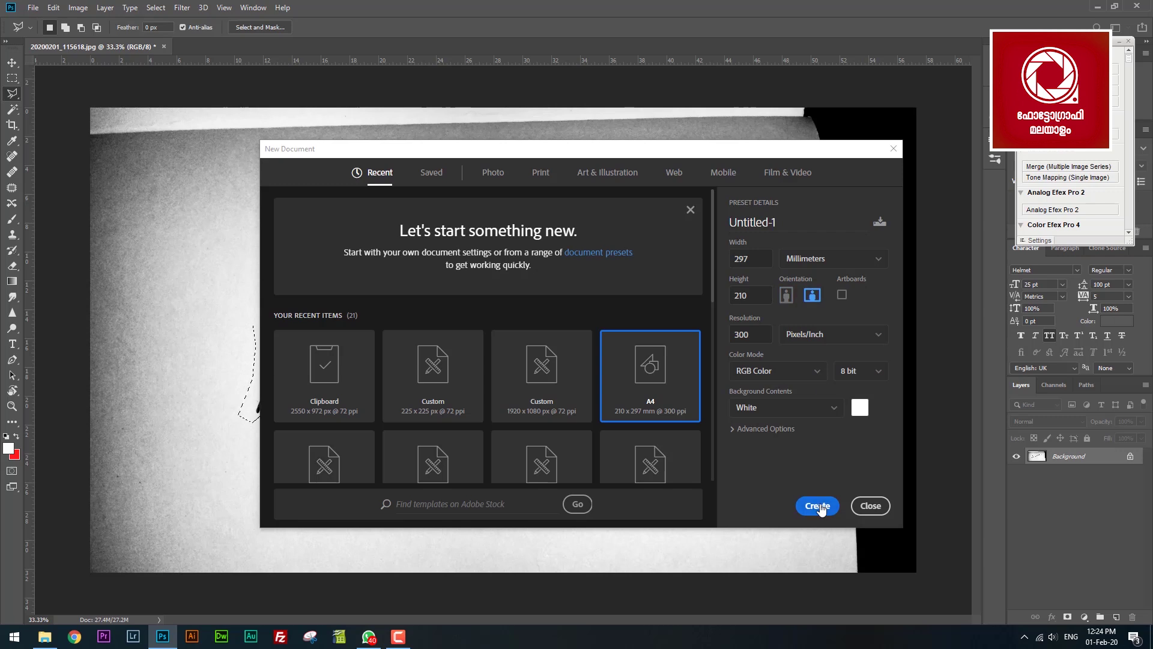
left_click(818, 507)
key("ctrl+v")
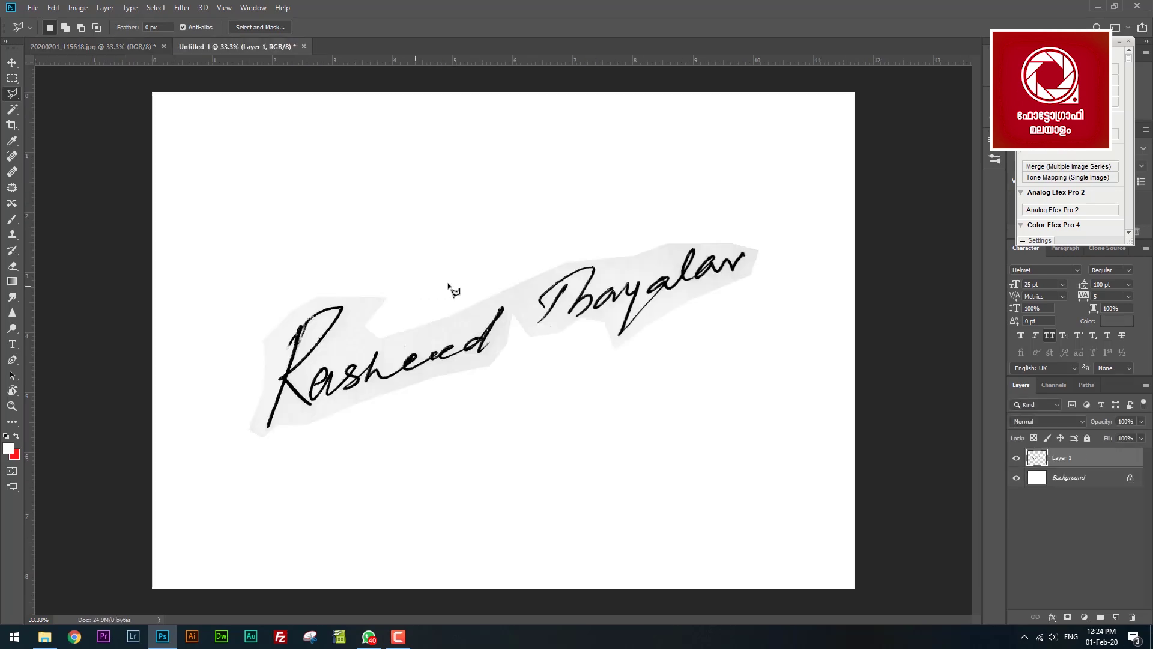
Zoom in and brighten the grey paper behind the strokes with a Levels midtone adjustment.
key("z")
left_click_drag(597, 244, 488, 291)
key("ctrl+l")
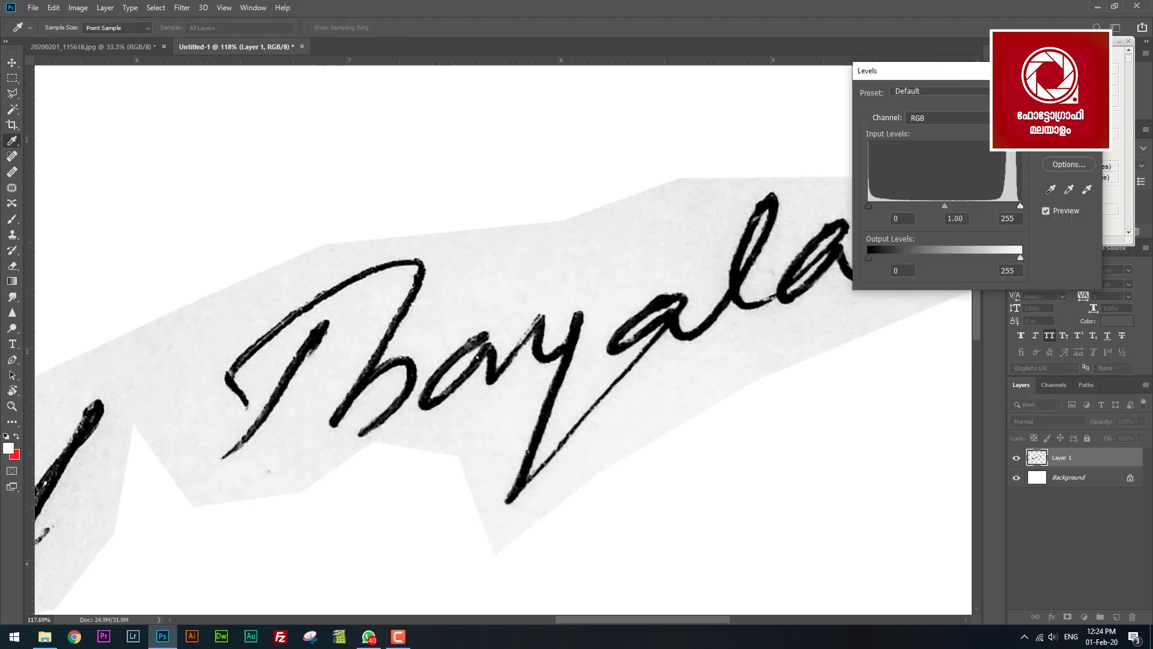
left_click_drag(913, 70, 900, 49)
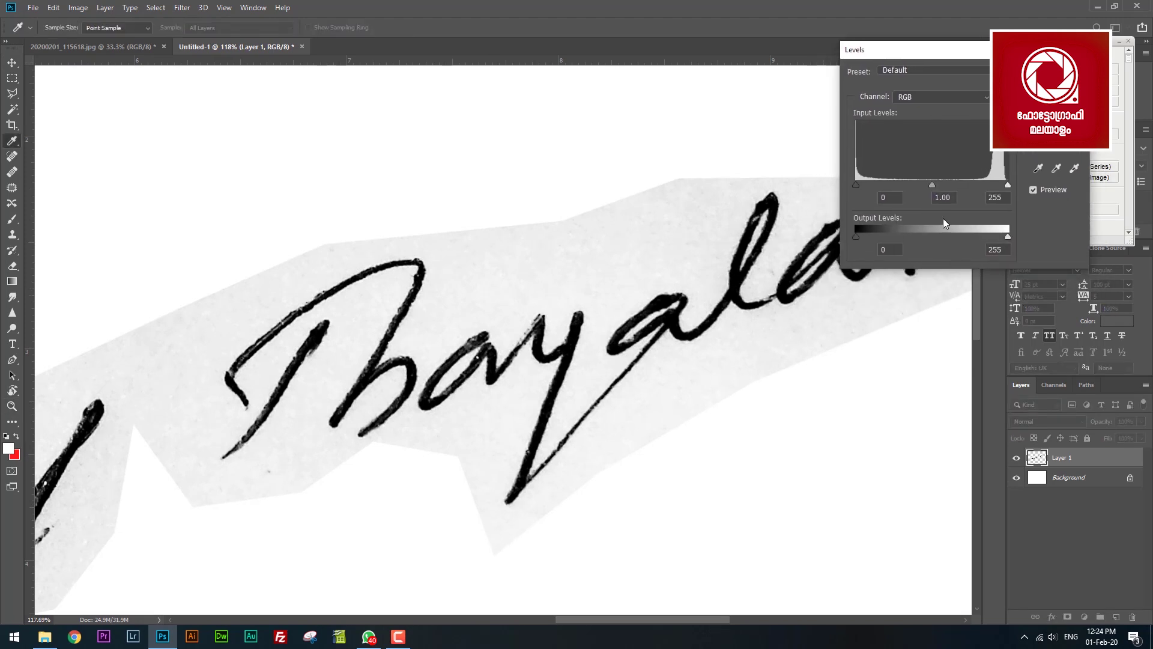
mouse_move(954, 185)
left_mouse_down()
mouse_move(865, 188)
mouse_move(915, 182)
left_mouse_up()
key("Return")
Zoom back out to the whole signature and pick the paper with the Magic Wand.
key("z")
scroll(609, 340, "down", 5)
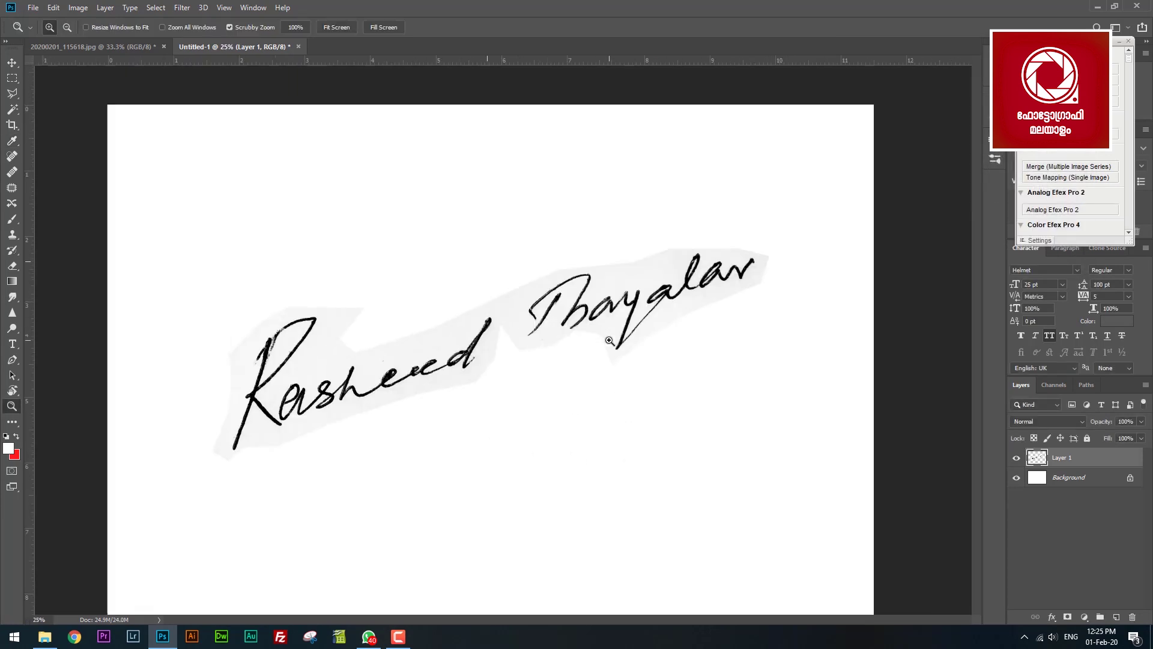
key("w")
left_click(609, 340)
Select the grey paper, then trace the path around the a, s, e and d strokes.
left_click(480, 322)
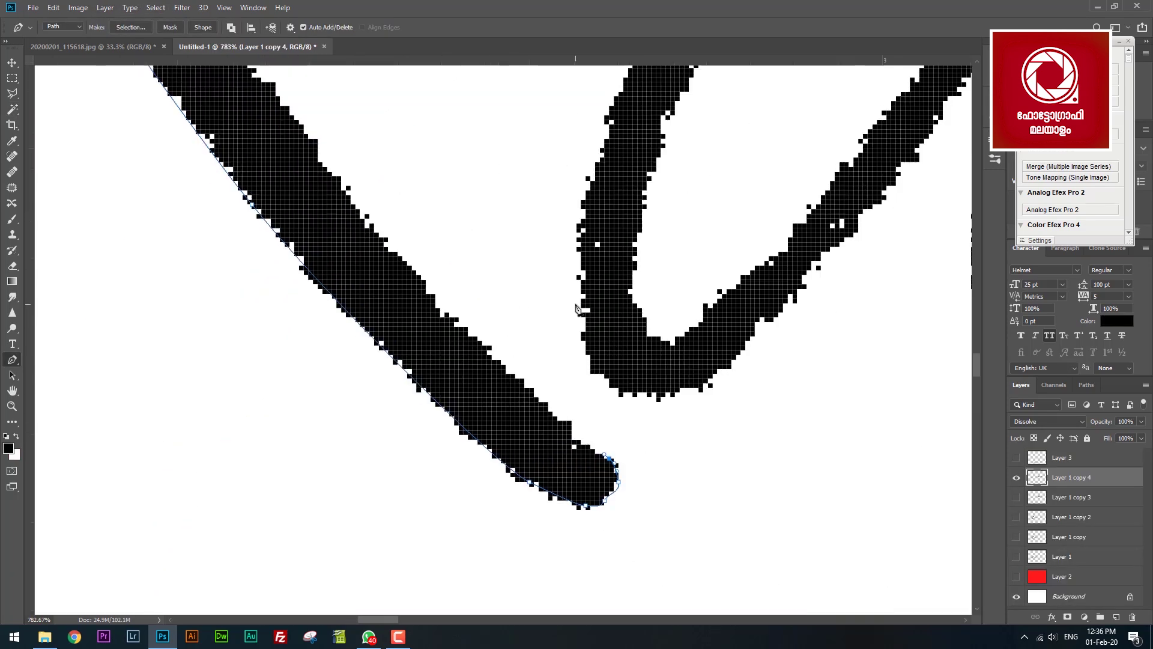
scroll(444, 334, "up", 10)
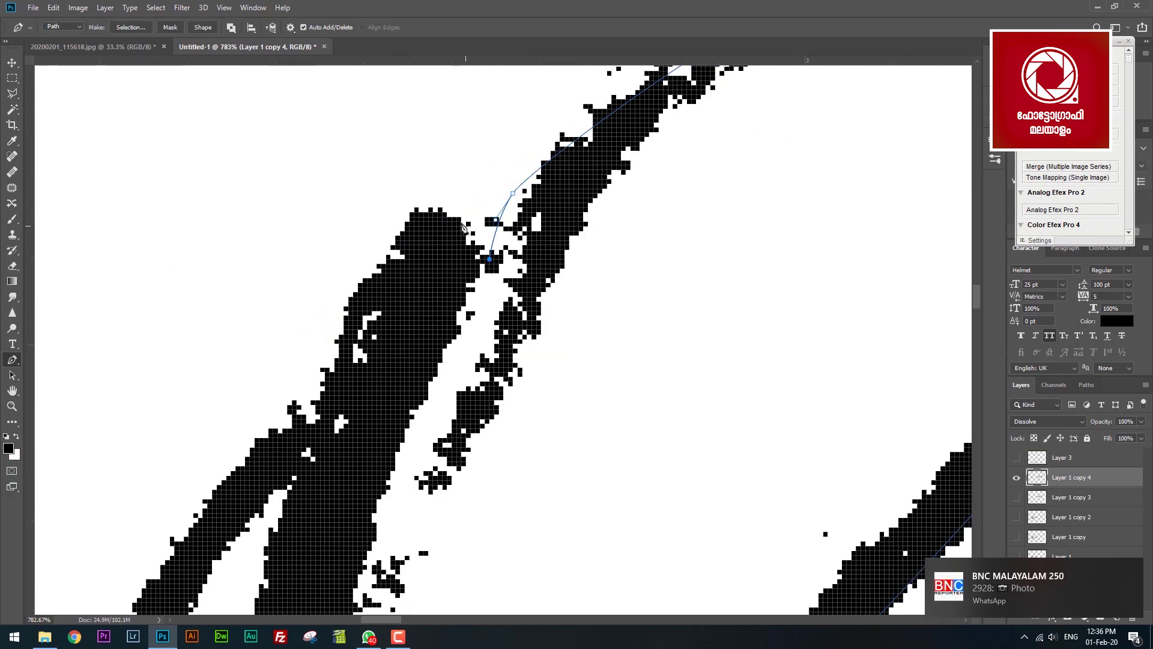
scroll(261, 478, "up", 10)
scroll(507, 268, "right", 3)
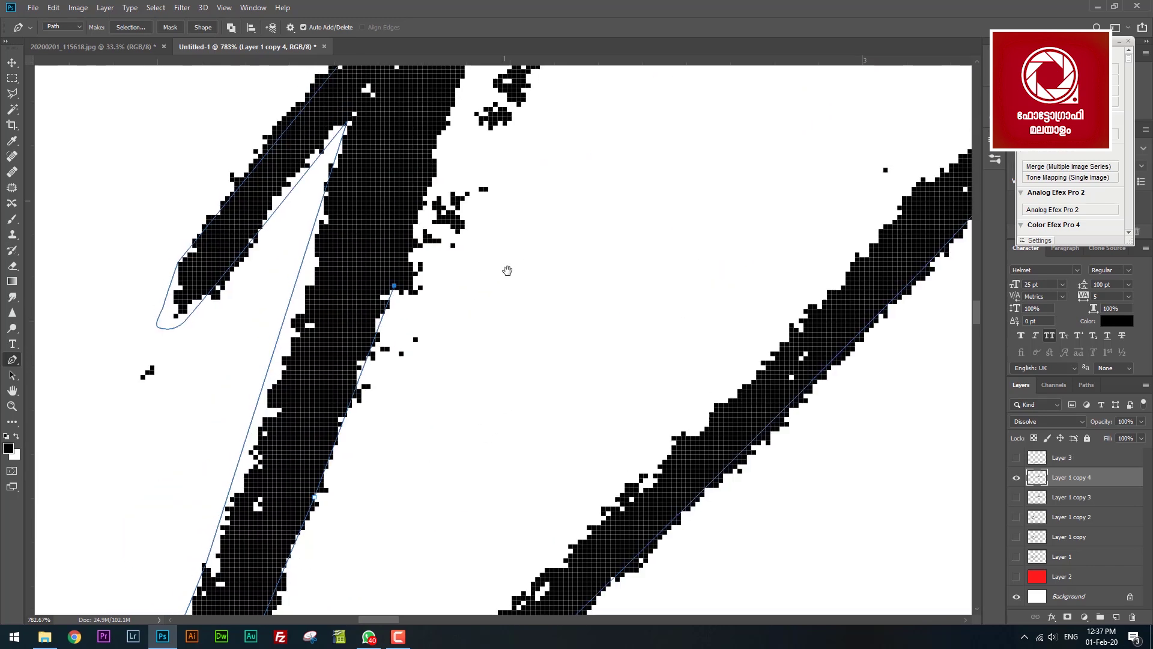
scroll(548, 329, "down", 5)
left_click(655, 183)
left_click(584, 114)
left_click(548, 159)
left_click_drag(661, 300, 361, 382)
left_click(793, 414)
left_click_drag(661, 320, 662, 324)
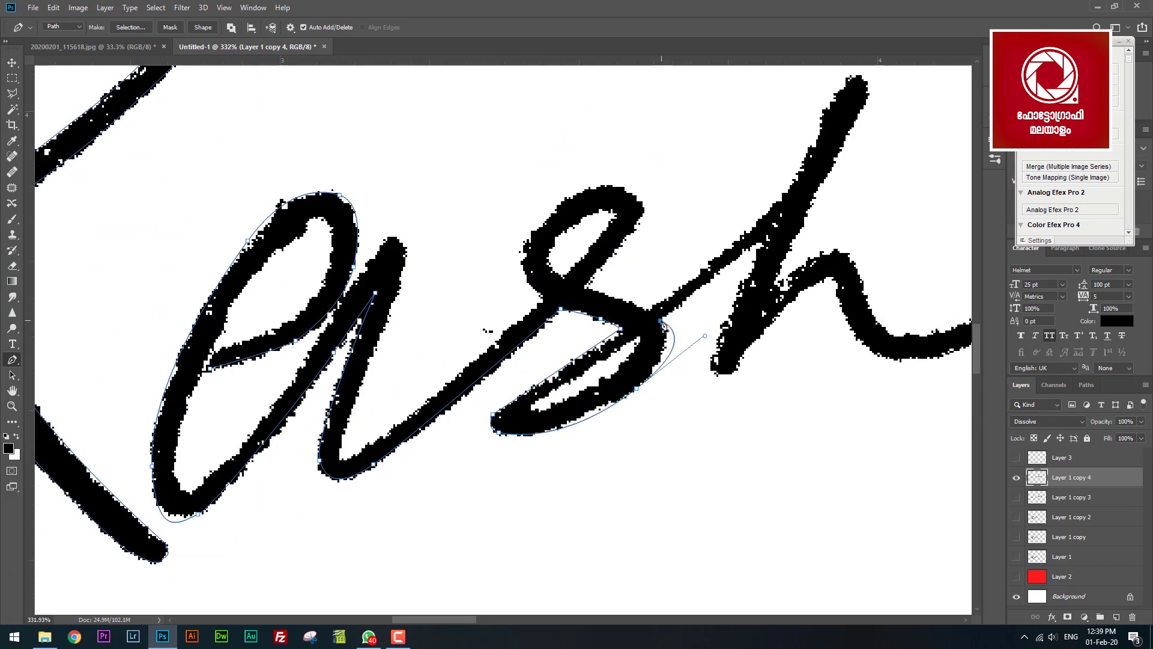
scroll(507, 337, "right", 6)
left_click(622, 295)
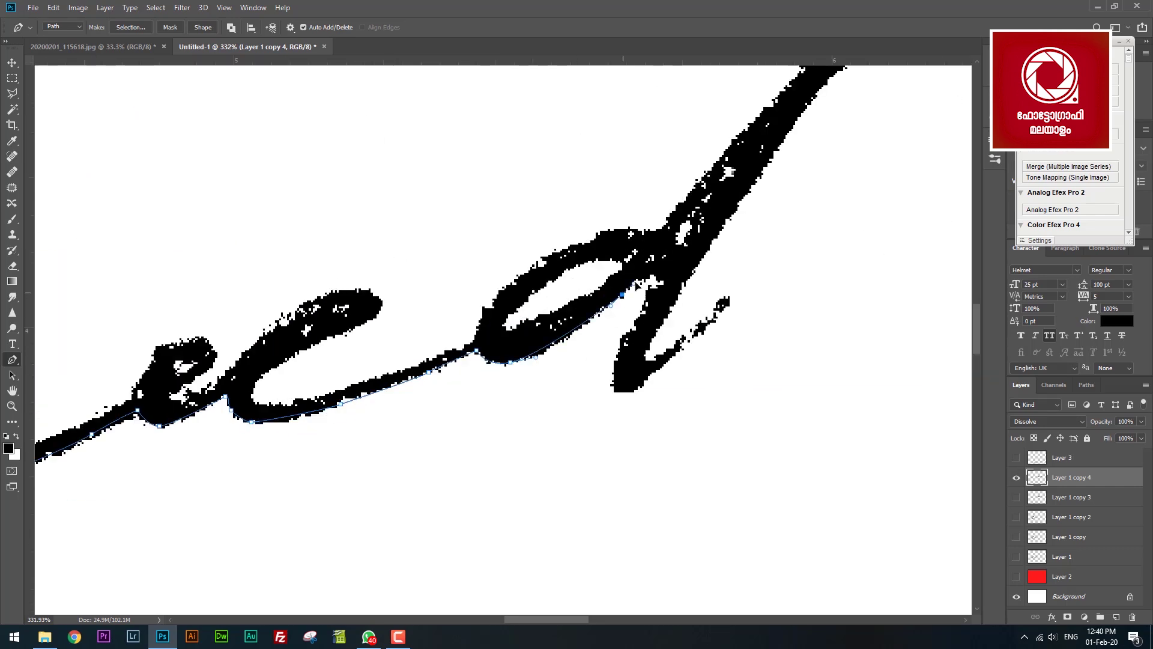
scroll(637, 285, "right", 6)
left_click(324, 502)
left_click(332, 412)
left_click_drag(374, 388, 524, 301)
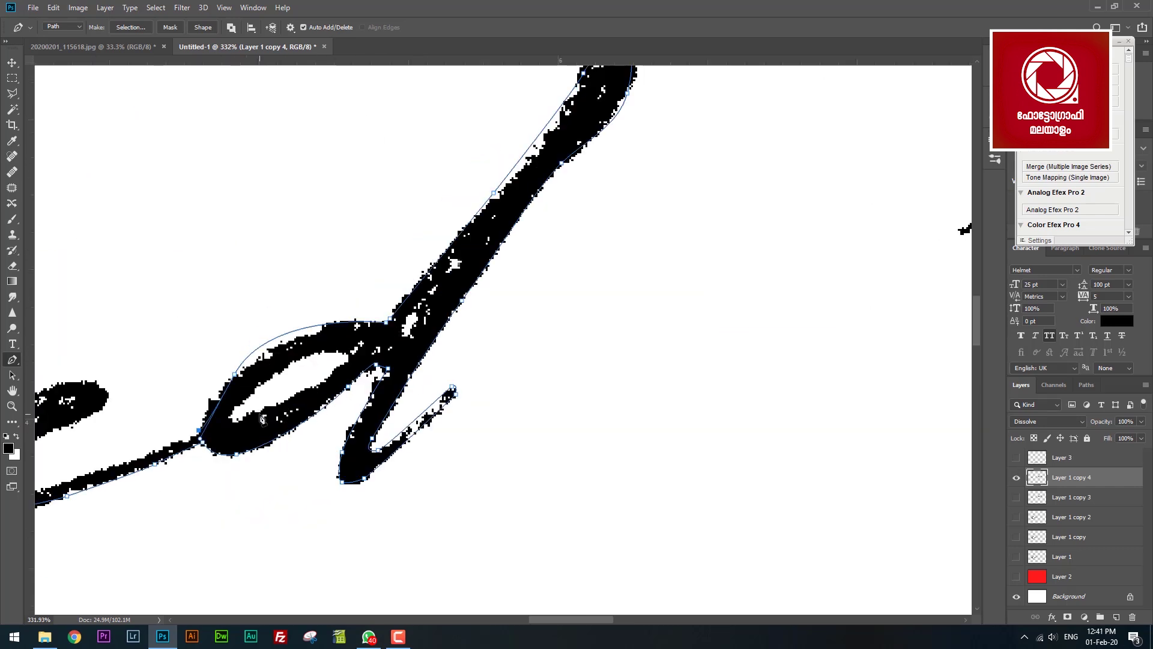
left_click_drag(36, 483, 351, 447)
scroll(232, 258, "left", 15)
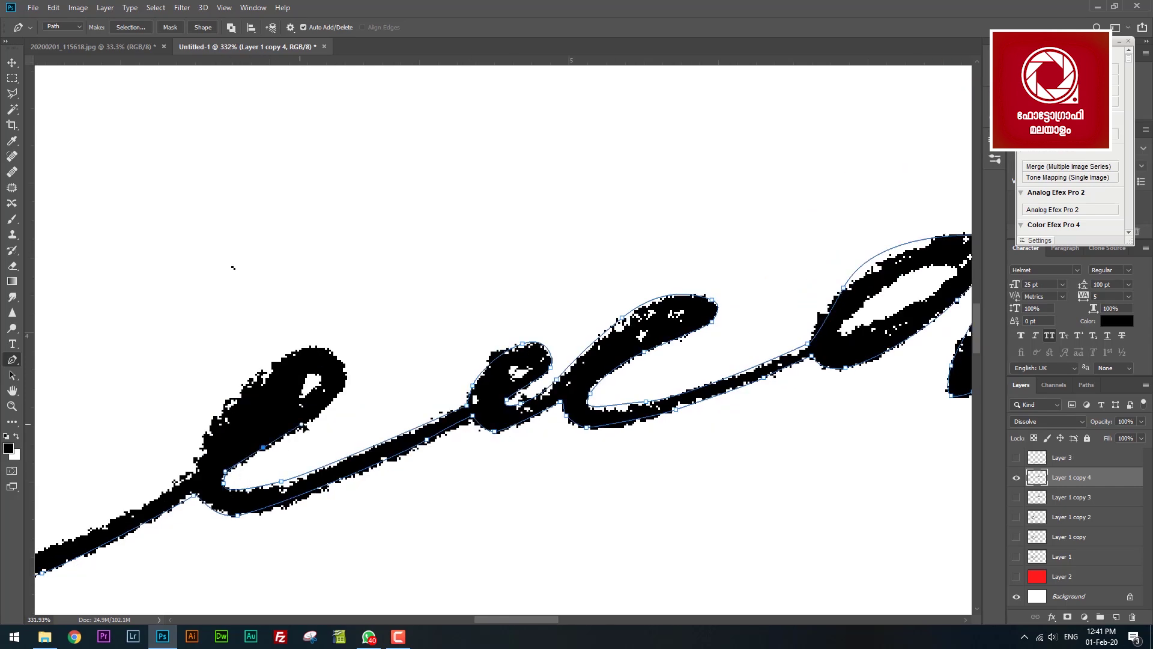
scroll(626, 347, "left", 3)
scroll(642, 329, "down", 1)
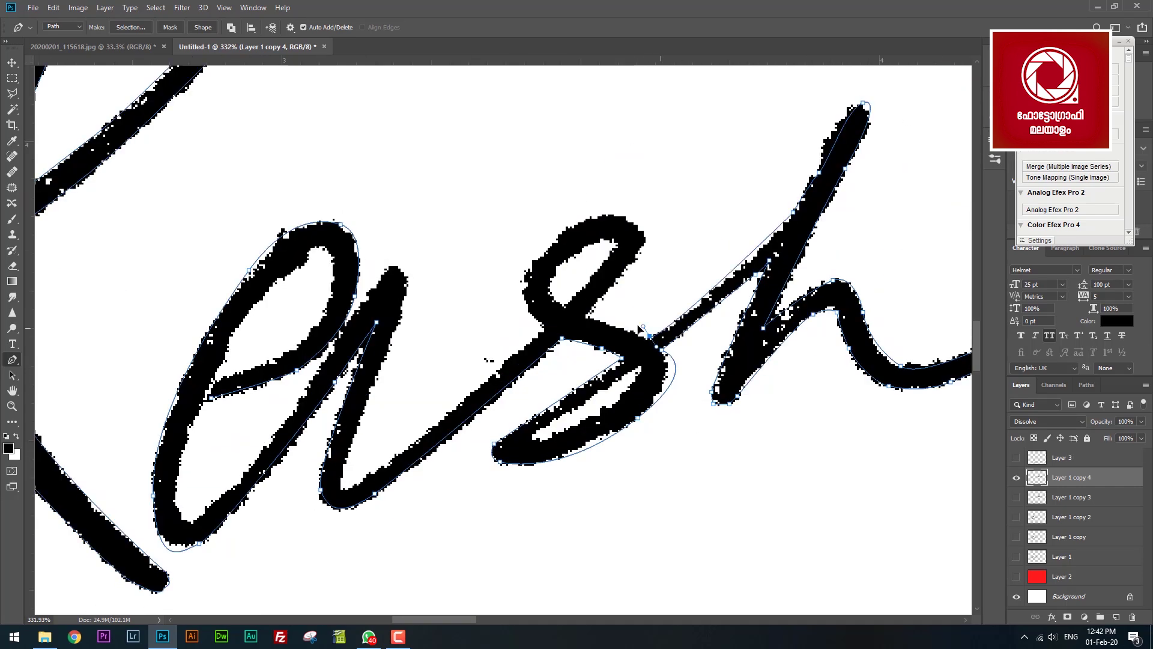
scroll(747, 271, "left", 3)
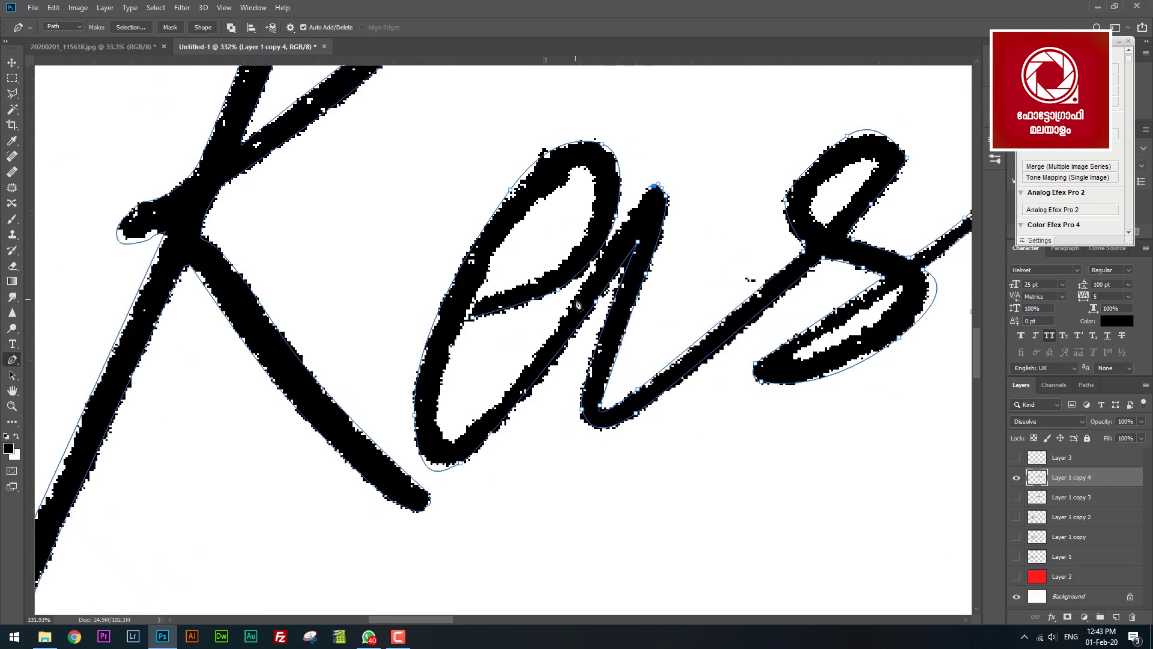
key("ctrl+0")
scroll(561, 287, "up", 5)
Continue the path around the T stroke, the B's bowl, and the a and w strokes.
left_click(489, 399)
left_click_drag(682, 116, 708, 116)
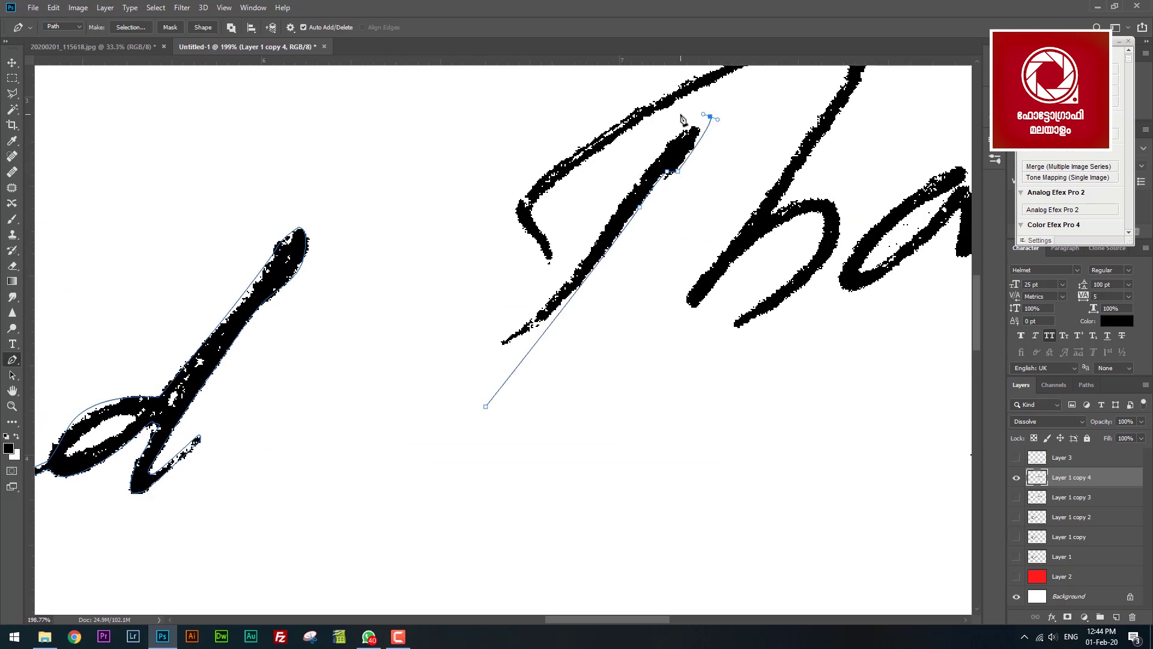
scroll(600, 301, "up", 1)
left_click(526, 477)
left_click(761, 344)
left_click(721, 385)
left_click(785, 398)
left_click(853, 342)
left_click(869, 300)
scroll(689, 478, "right", 2)
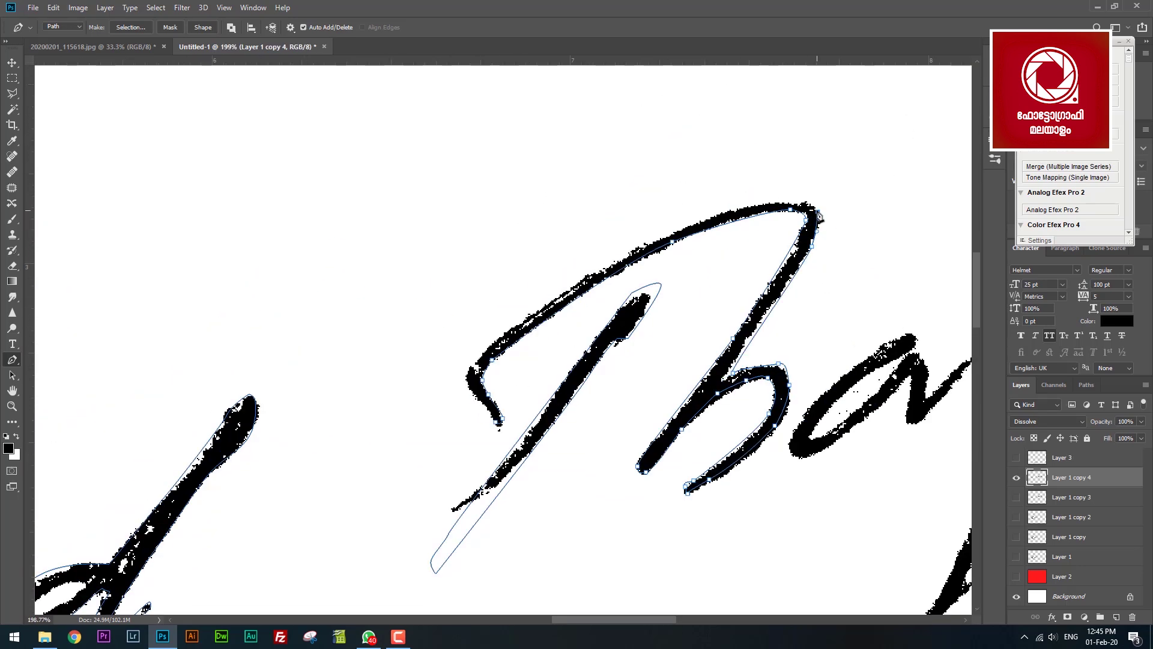
scroll(406, 358, "right", 3)
scroll(405, 358, "up", 3)
left_click(391, 404)
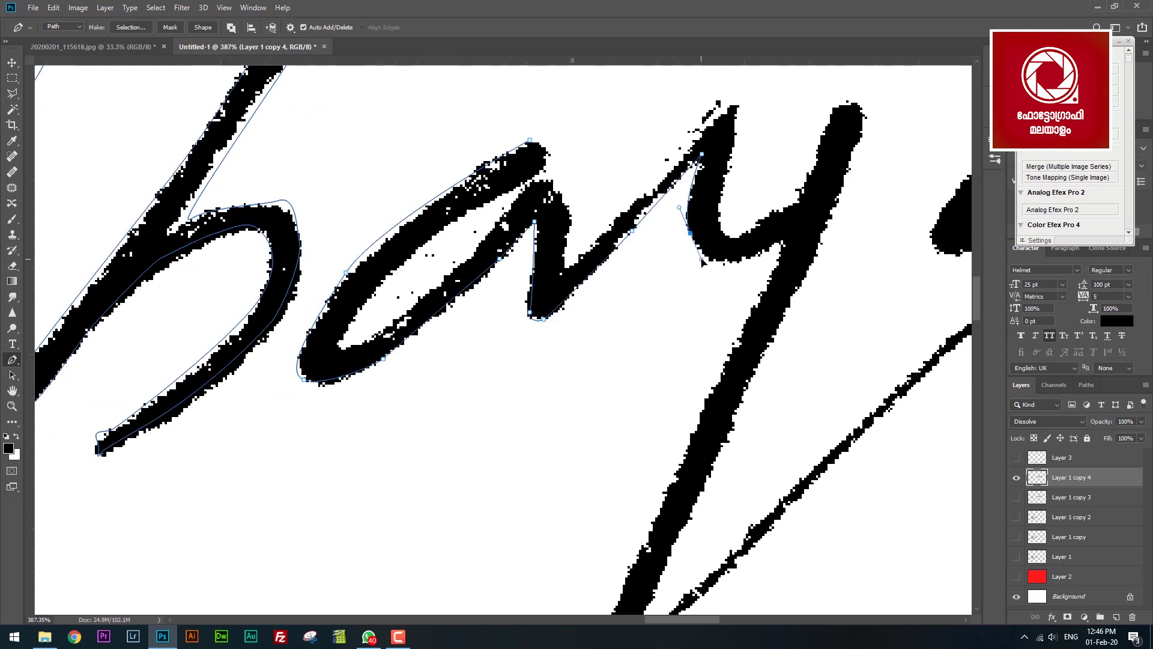
scroll(601, 421, "down", 3)
scroll(541, 360, "up", 3)
scroll(541, 361, "right", 10)
left_click(563, 220)
left_click(609, 297)
left_click(675, 268)
left_click(743, 175)
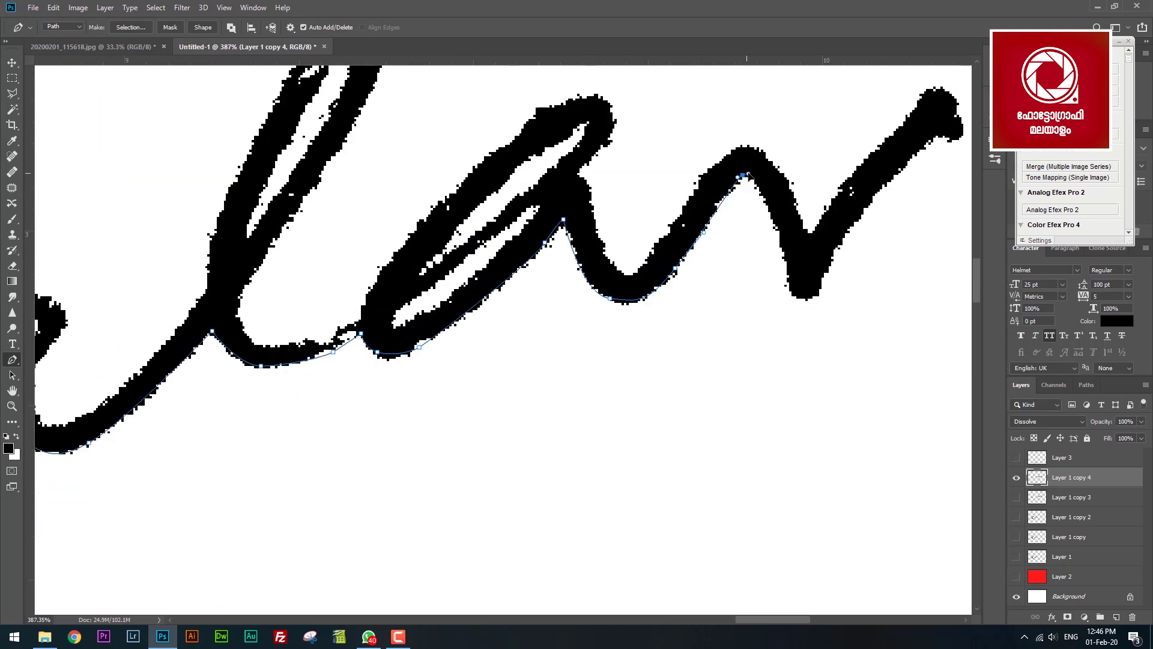
scroll(541, 360, "right", 5)
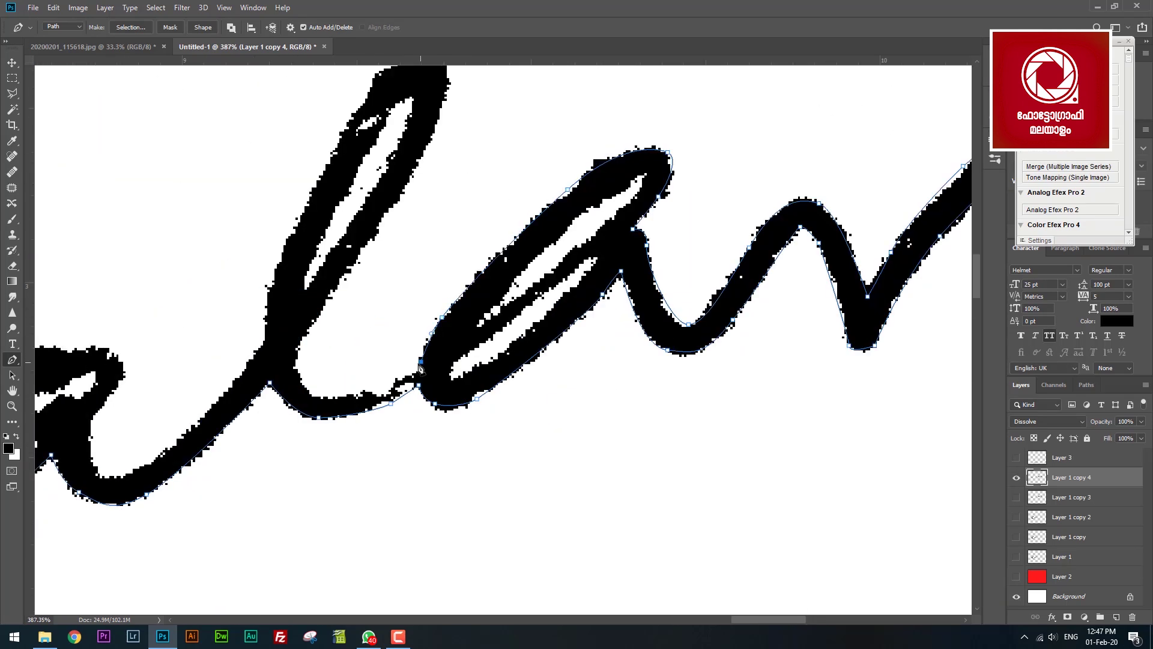
scroll(419, 364, "left", 5)
scroll(420, 364, "down", 1)
left_click_drag(443, 390, 407, 406)
scroll(190, 358, "left", 5)
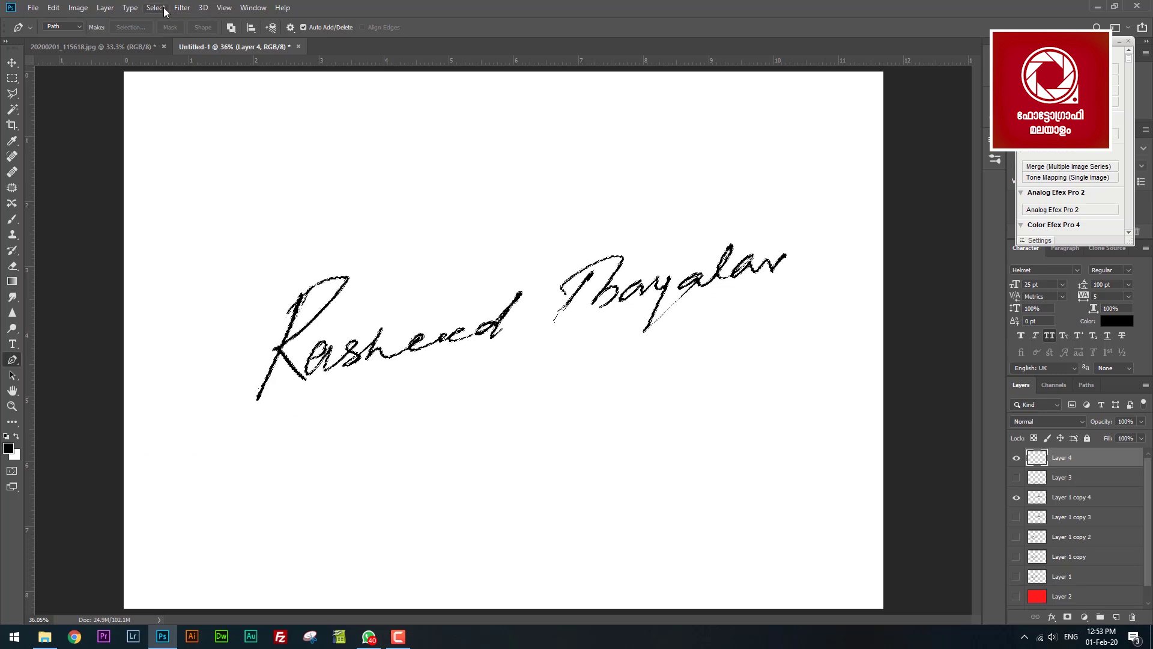
Save the selection as a new channel named after the signer.
left_click(156, 7)
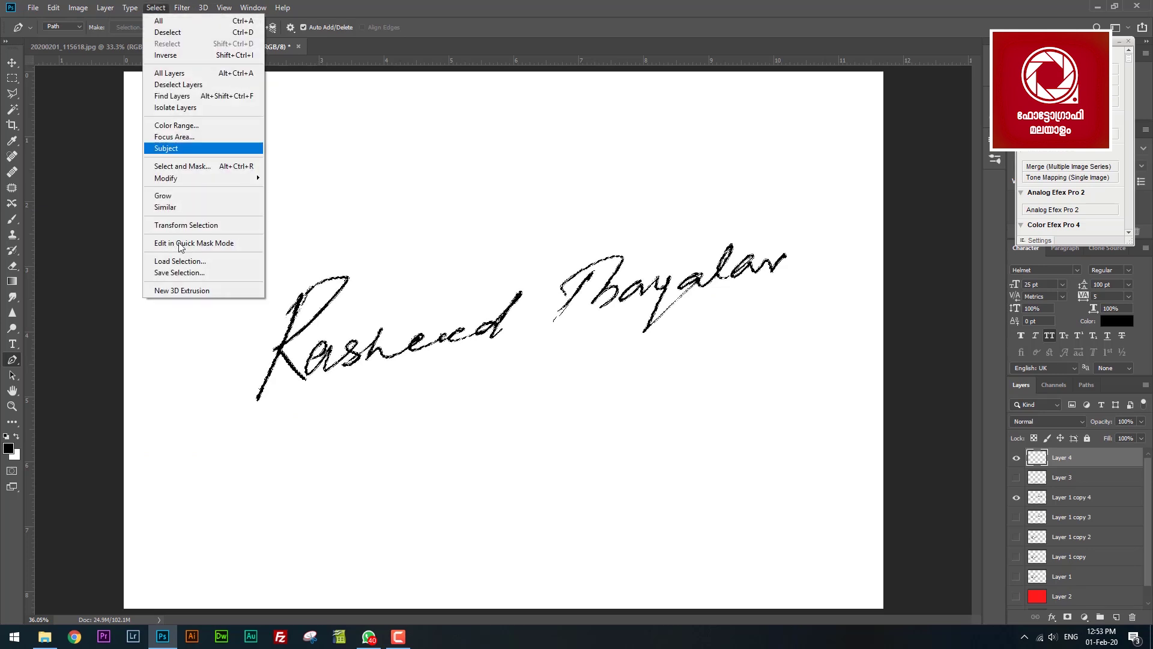
left_click(181, 275)
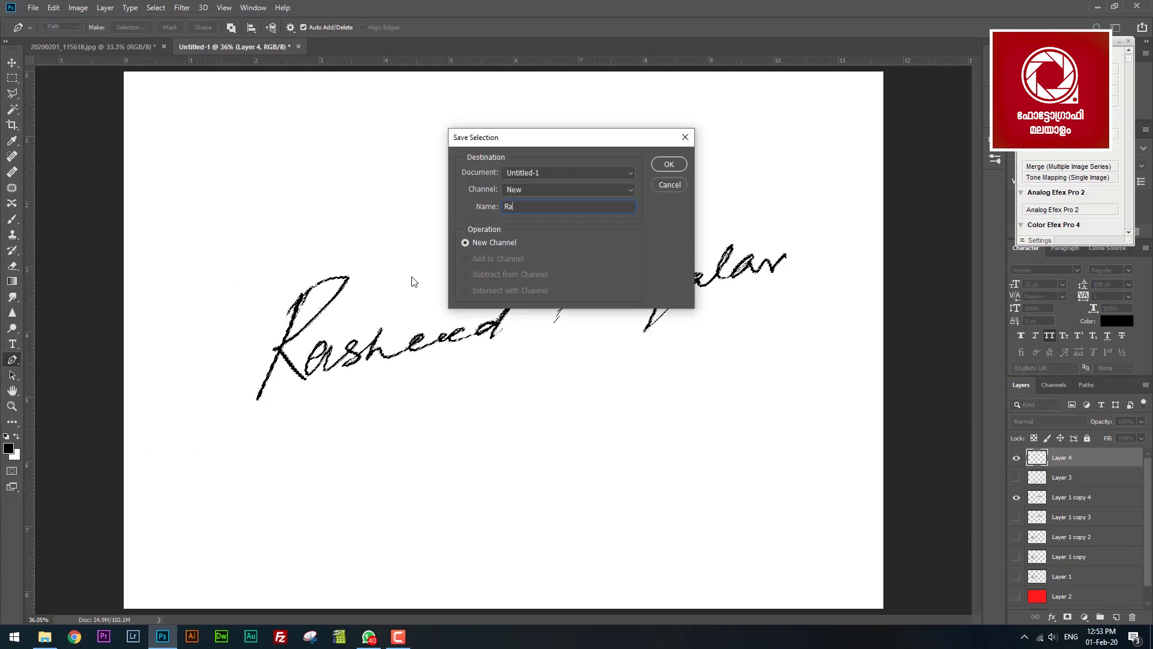
key("Return")
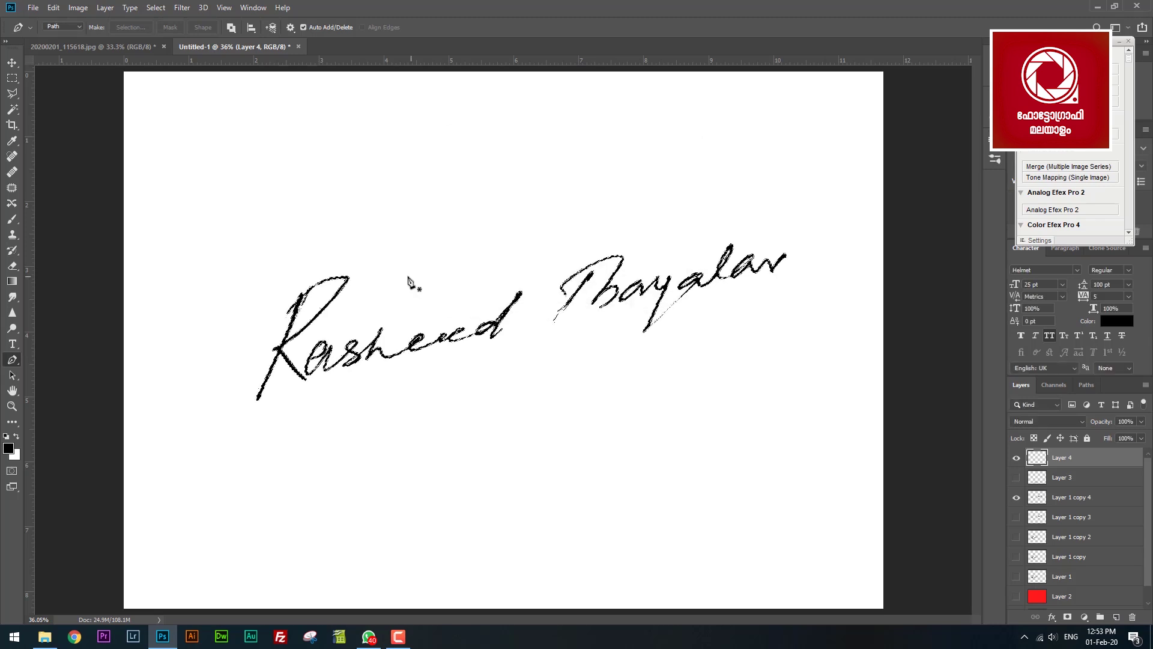
key("g")
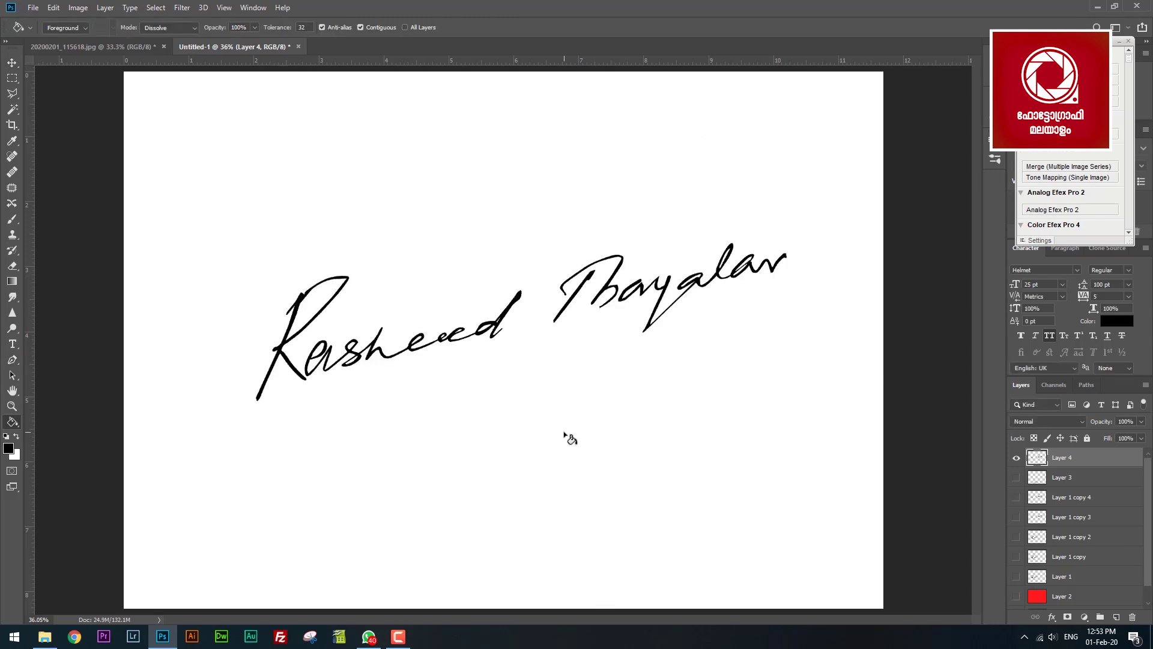
key("z")
scroll(420, 433, "up", 10)
scroll(498, 468, "down", 4)
scroll(799, 384, "down", 5)
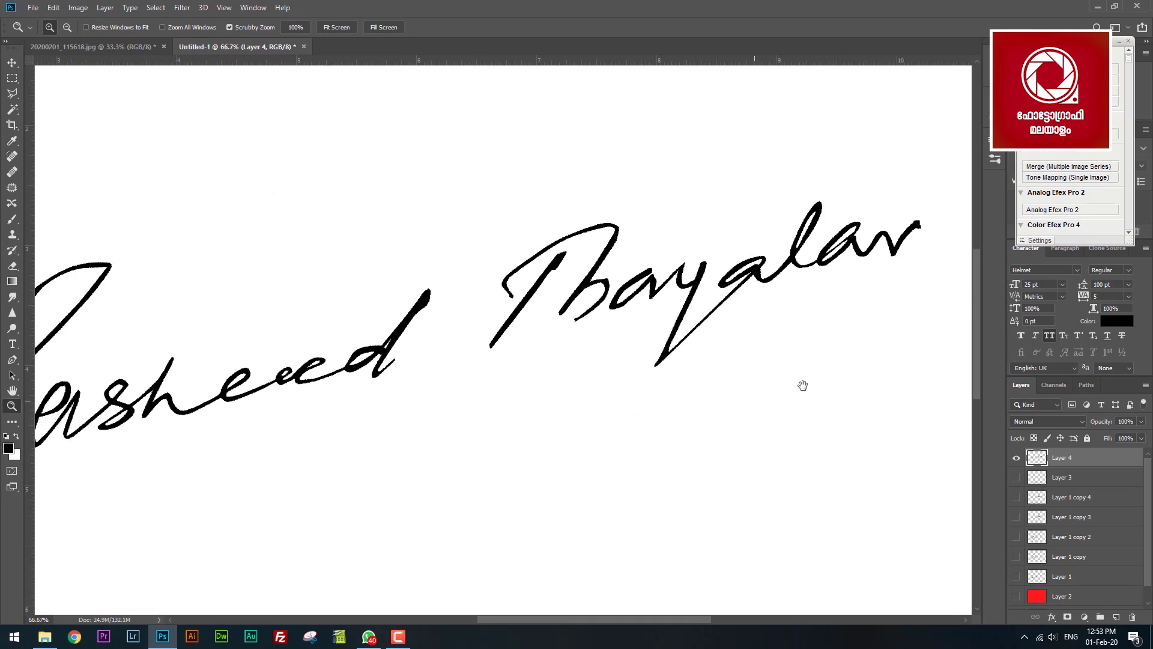
Type PHOTOGRAPHY below the signature and move it underneath.
key("t")
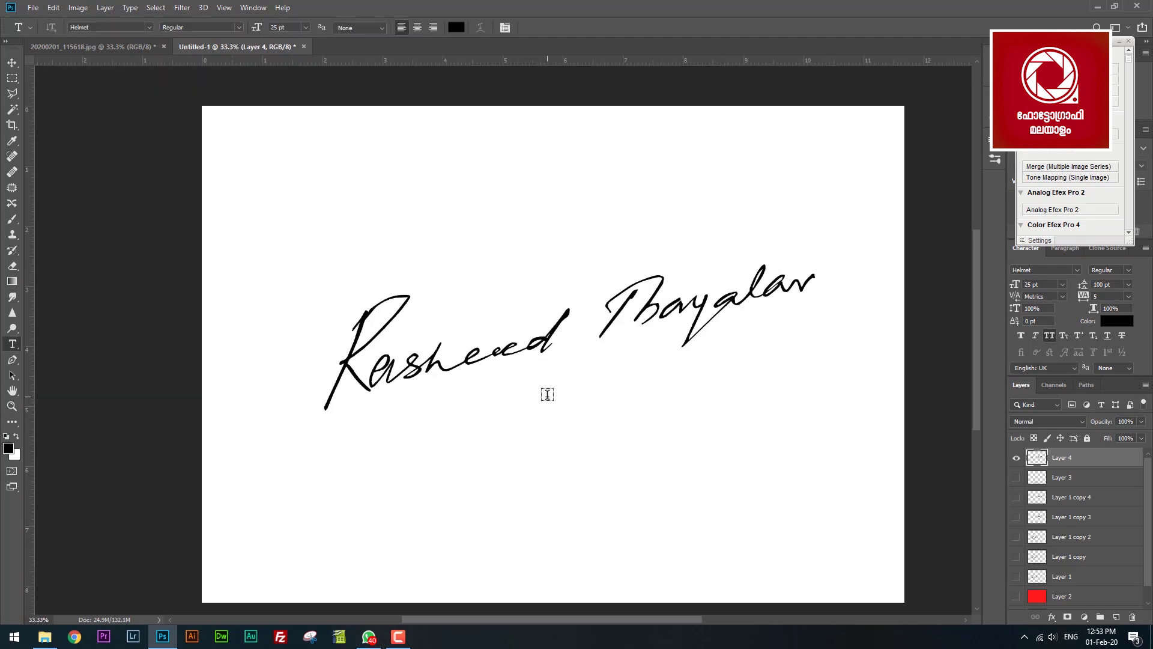
left_click(547, 393)
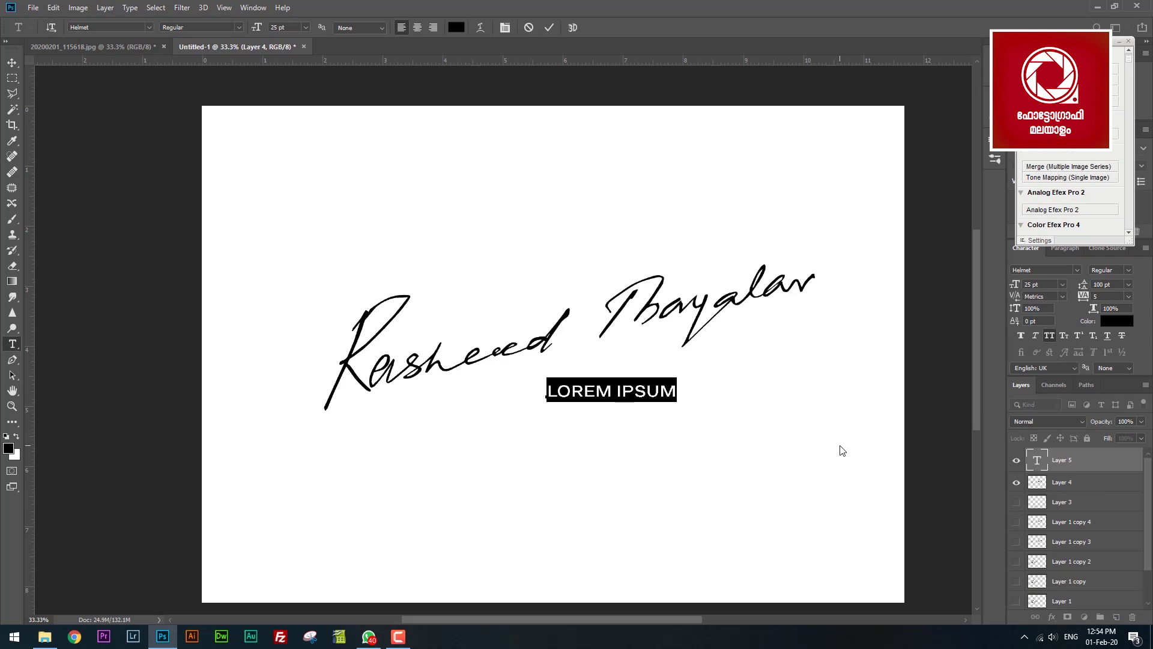
type("PHOTOGRAPHY")
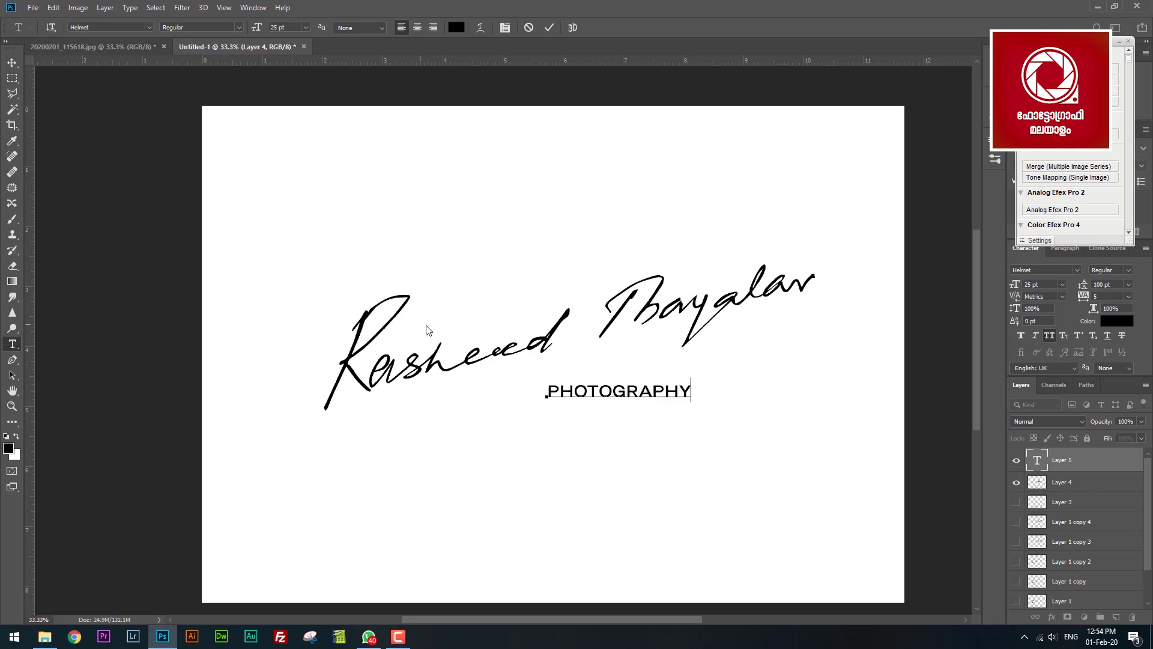
left_click(6, 62)
left_click_drag(736, 365, 820, 279)
Resize and nudge PHOTOGRAPHY so it matches the signature width.
key("ctrl+t")
left_click_drag(877, 322, 815, 384)
mouse_move(703, 369)
left_mouse_down()
mouse_move(569, 404)
mouse_move(628, 389)
mouse_move(443, 256)
left_mouse_up()
key("Escape")
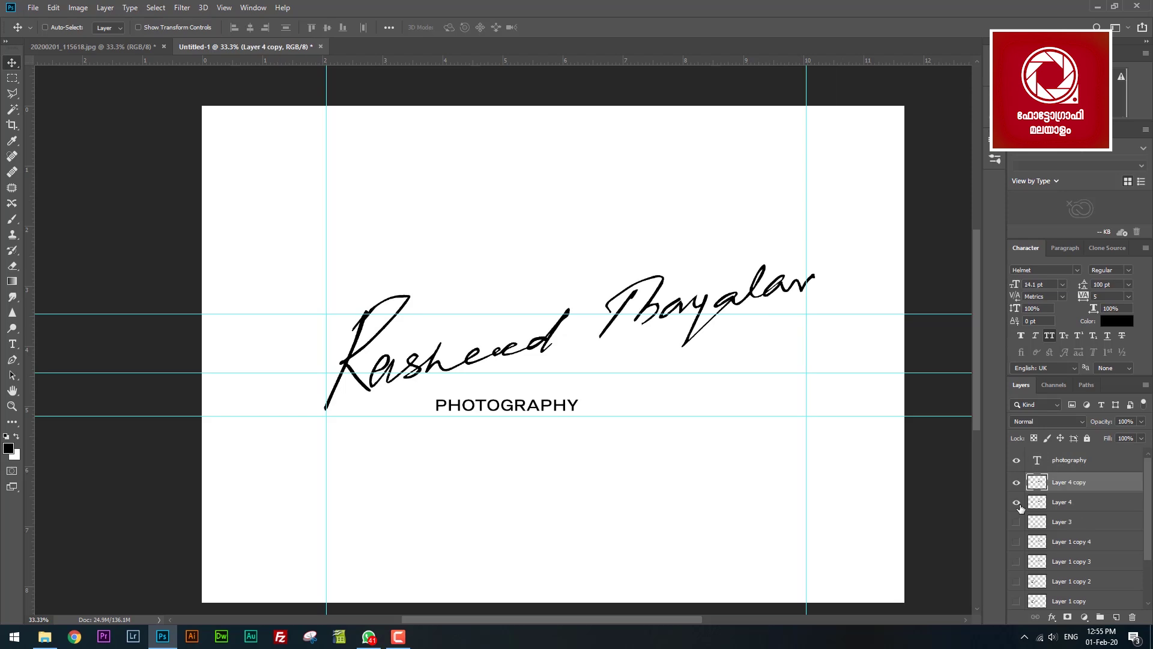
left_click_drag(677, 386, 749, 460)
left_click_drag(663, 362, 651, 372)
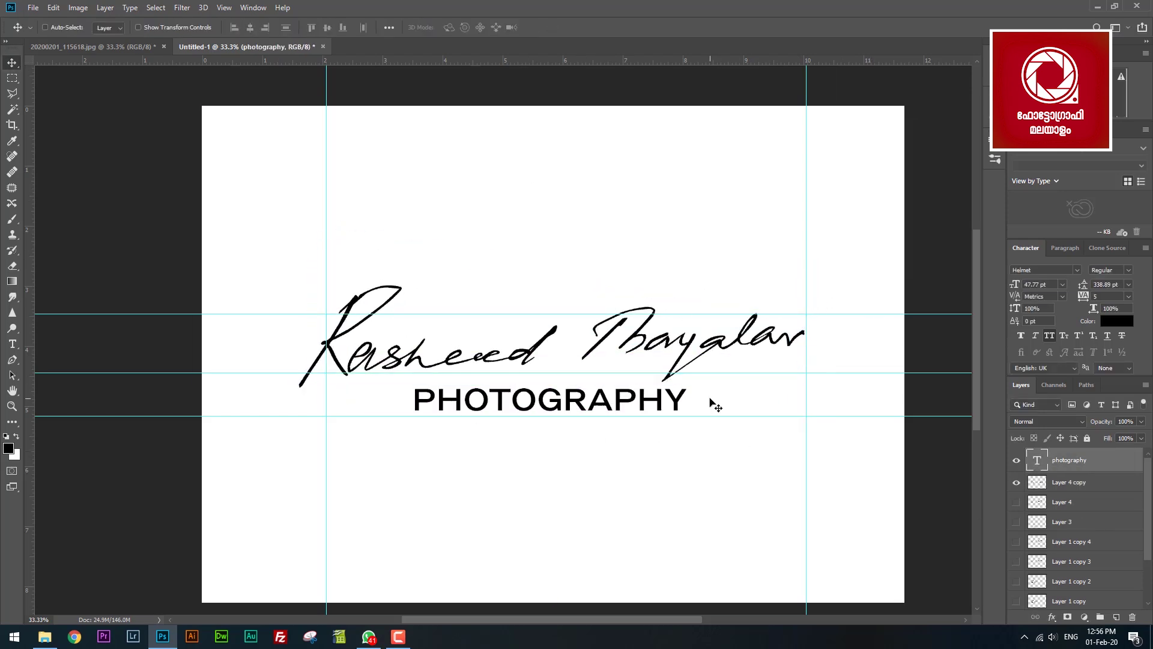
Add an empty layer, select a rectangle around the text, and set black as the colour.
key("ctrl+shift+alt+n")
key("m")
left_click_drag(284, 390, 815, 415)
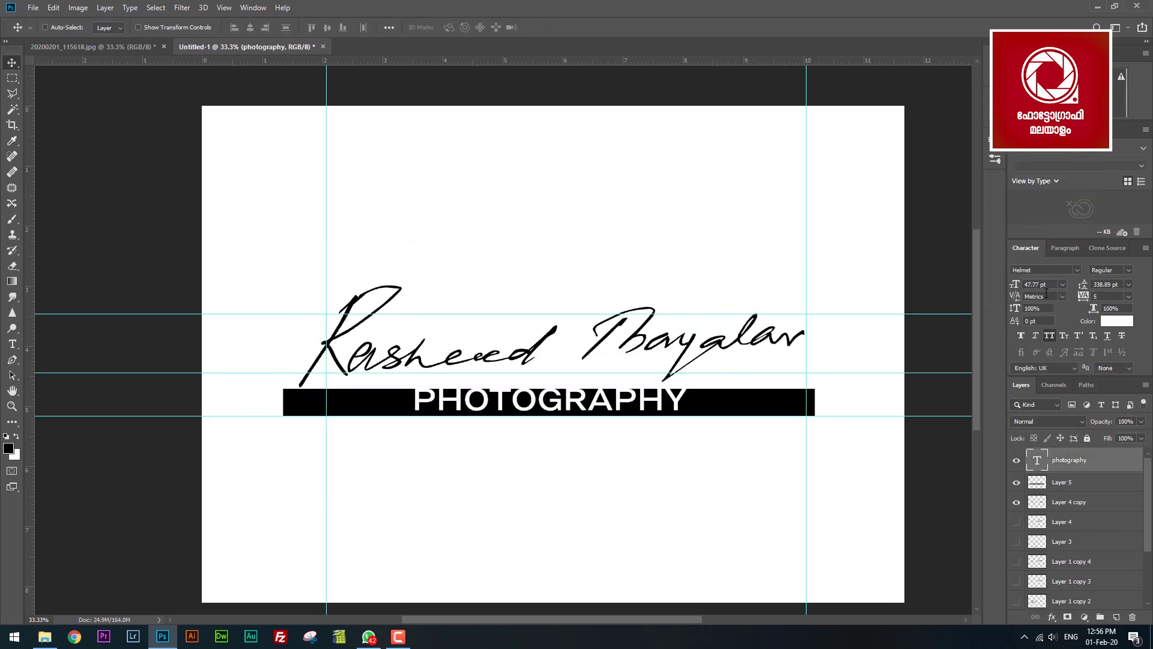
left_click(251, 29)
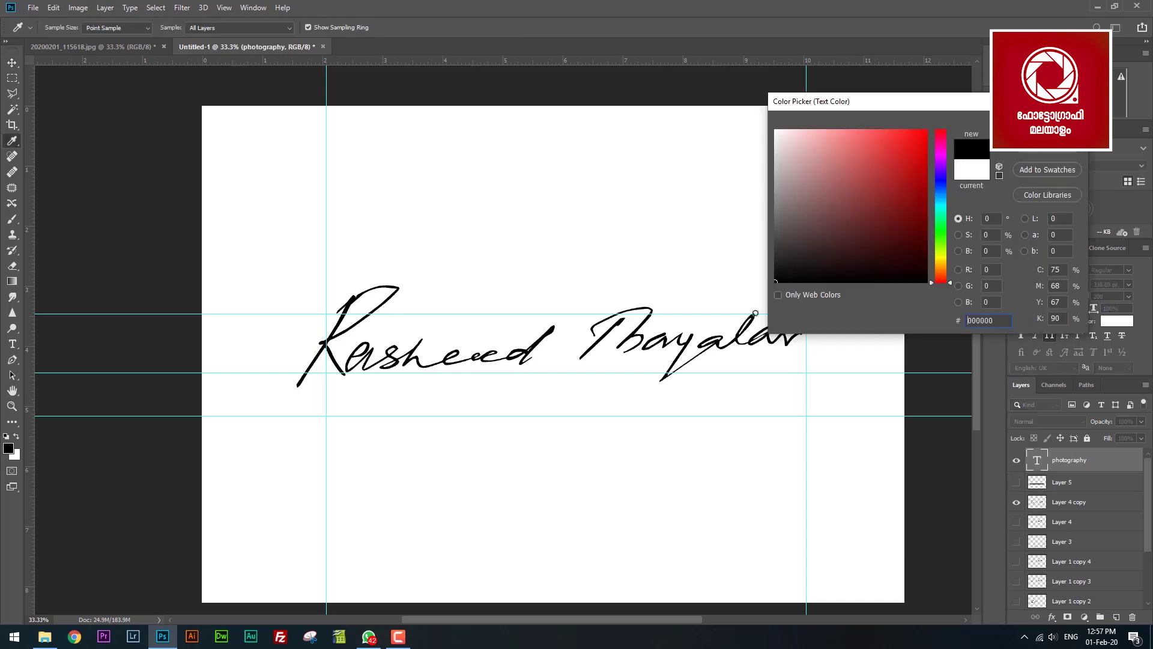
key("Return")
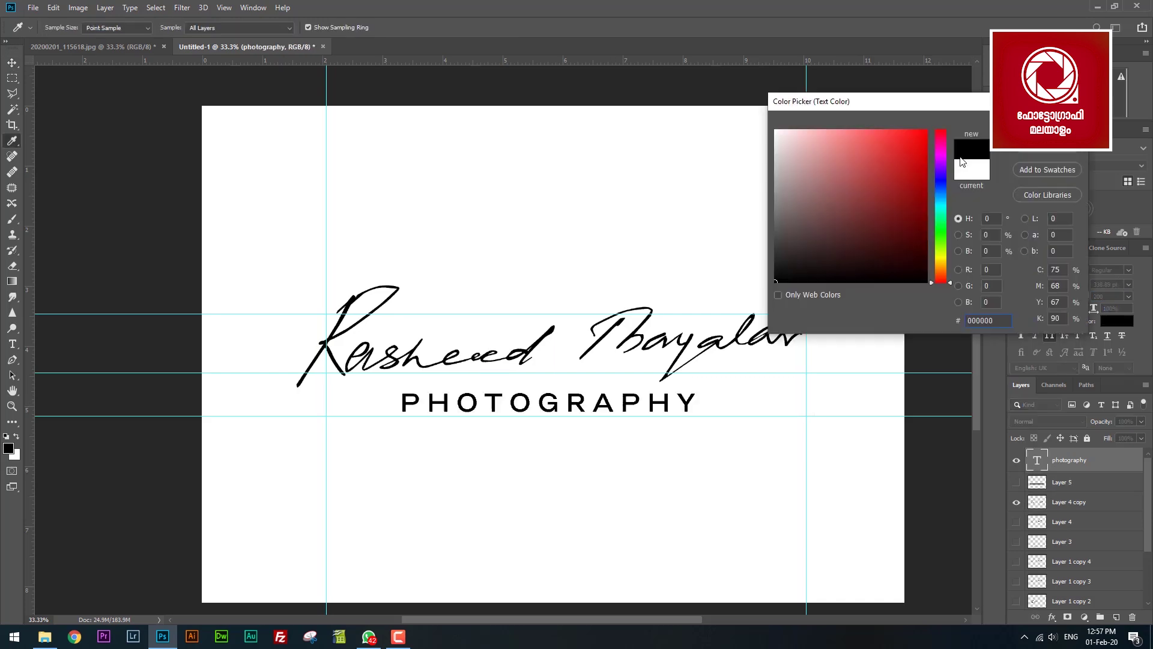
Rasterize the copied PHOTOGRAPHY text layer.
right_click(1078, 460)
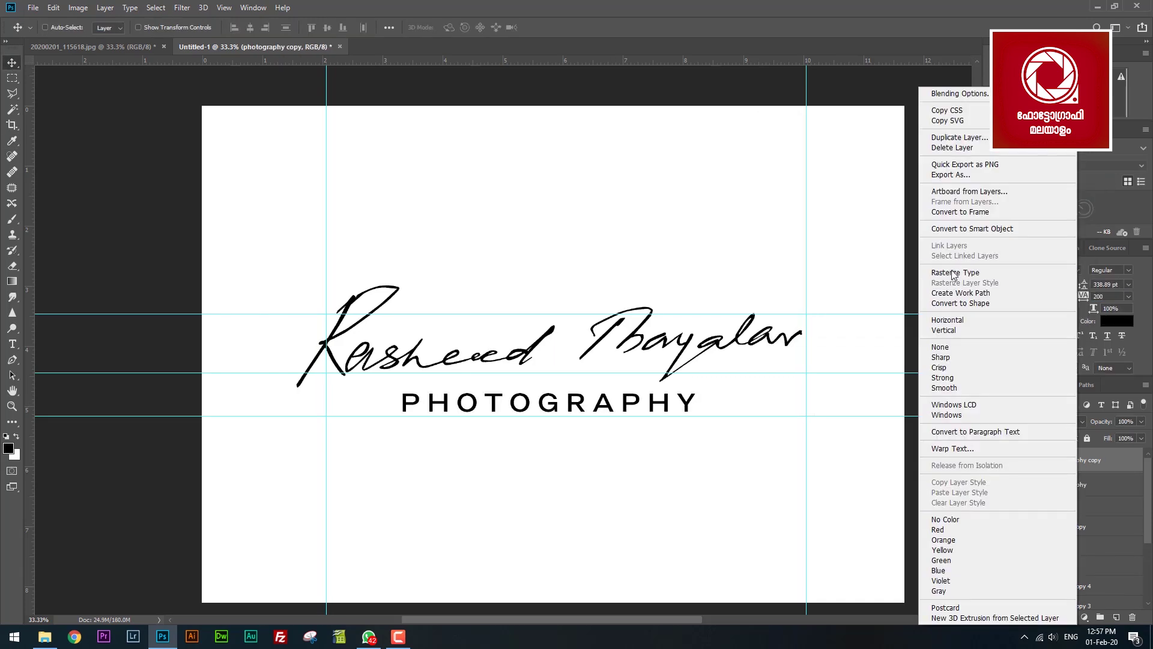
left_click(953, 274)
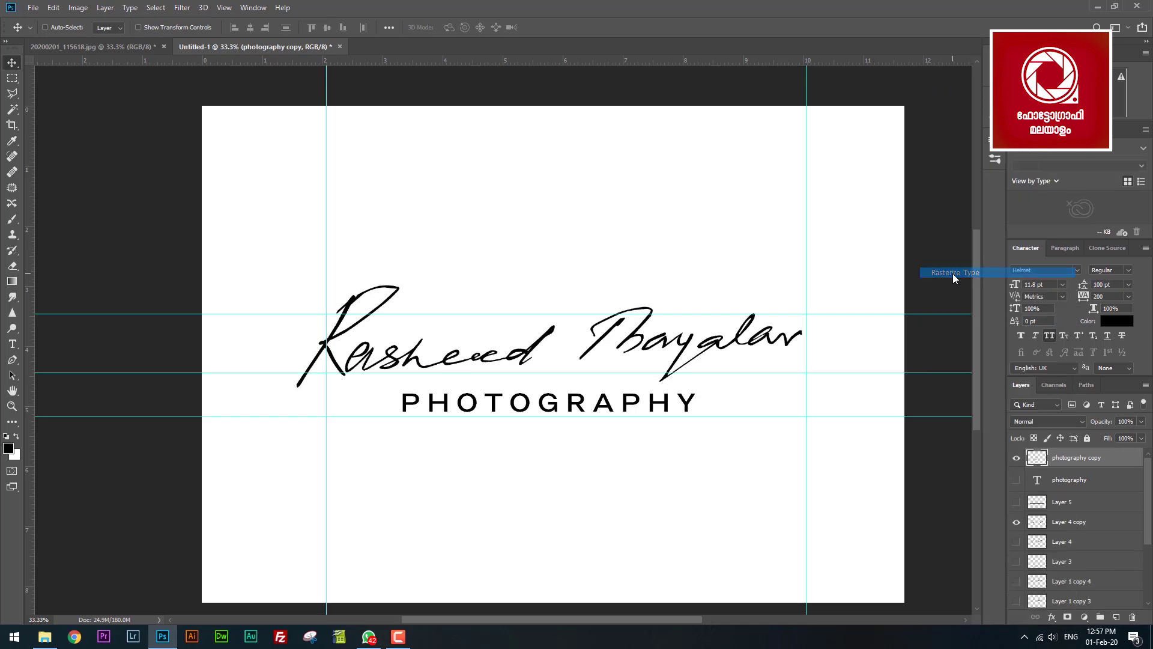
left_click(1016, 459)
left_click(1016, 459)
Select the PHOTOGRAPHY letters, invert the selection, and fill the background red.
key("w")
scroll(532, 414, "up", 5)
left_click(636, 305)
right_click(637, 305)
left_click(697, 467)
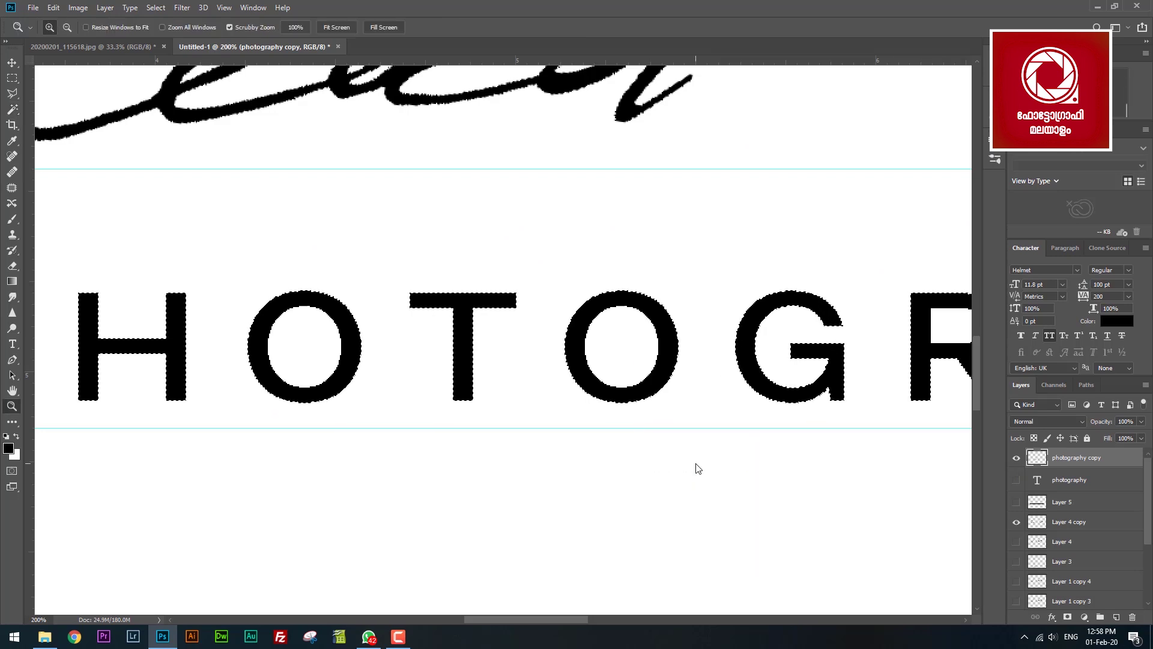
key("z")
left_click(469, 352, "alt")
key("ctrl+j")
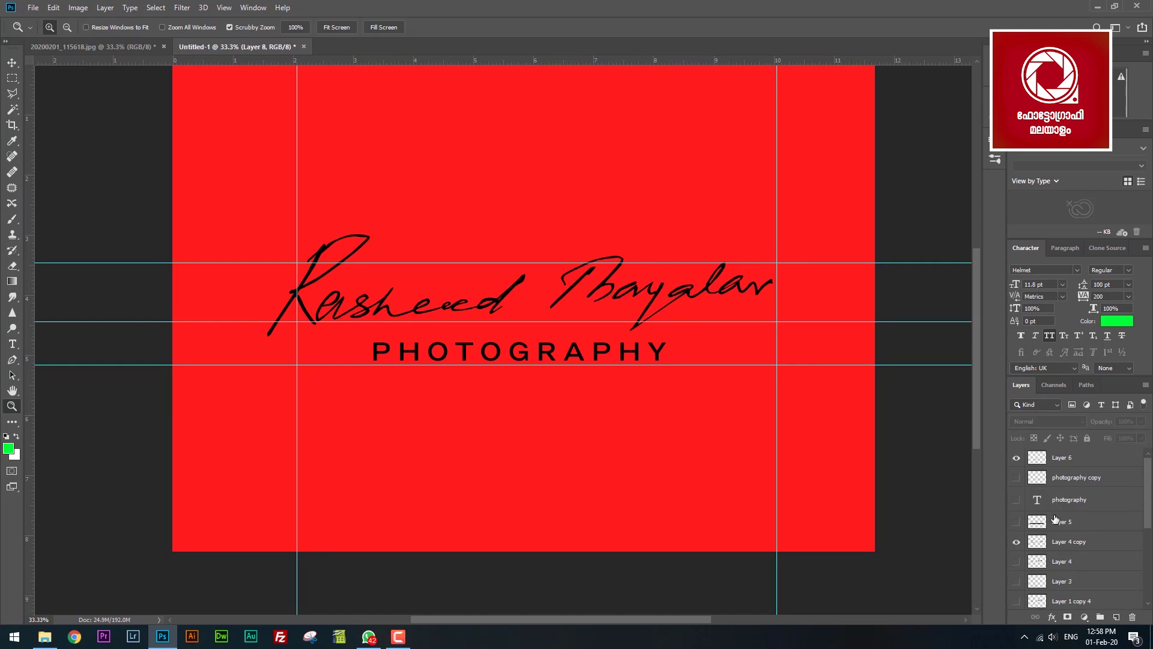
Define the merged signature artwork as a new brush, named after the signer.
left_click(1016, 458, "alt")
left_click(53, 7)
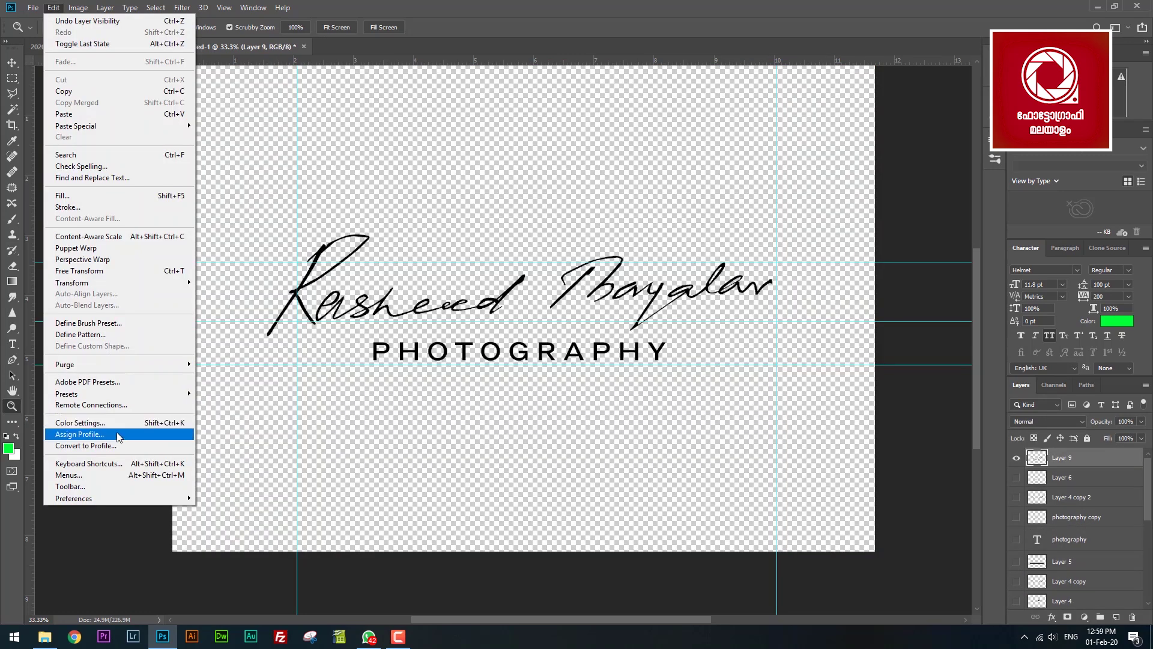
left_click(88, 323)
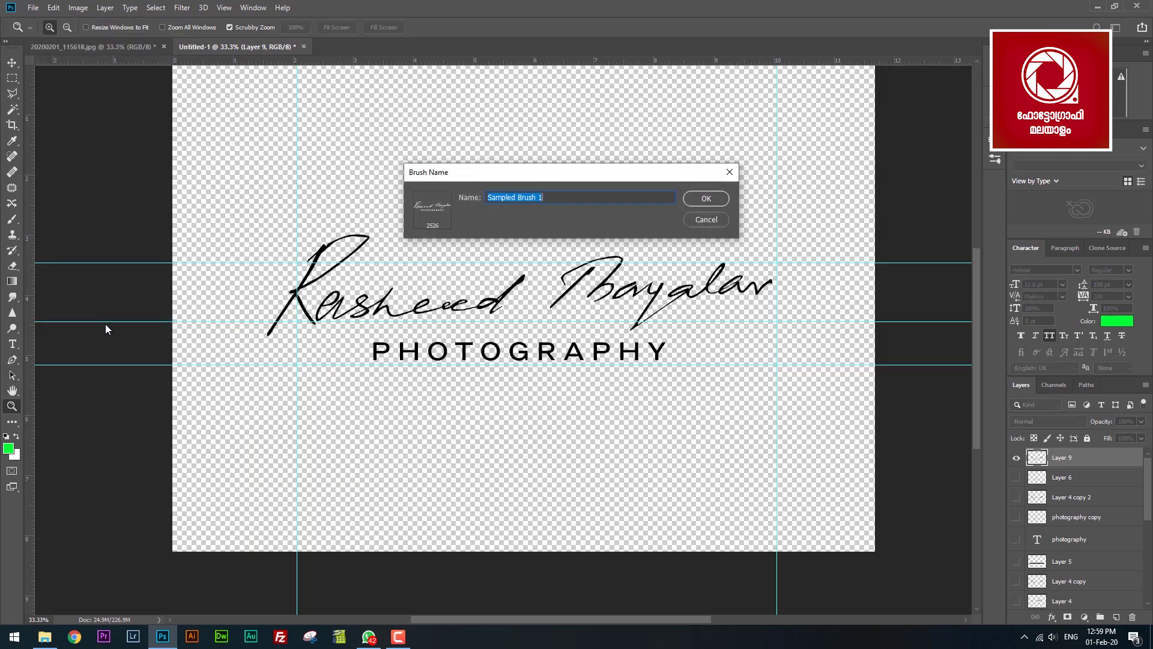
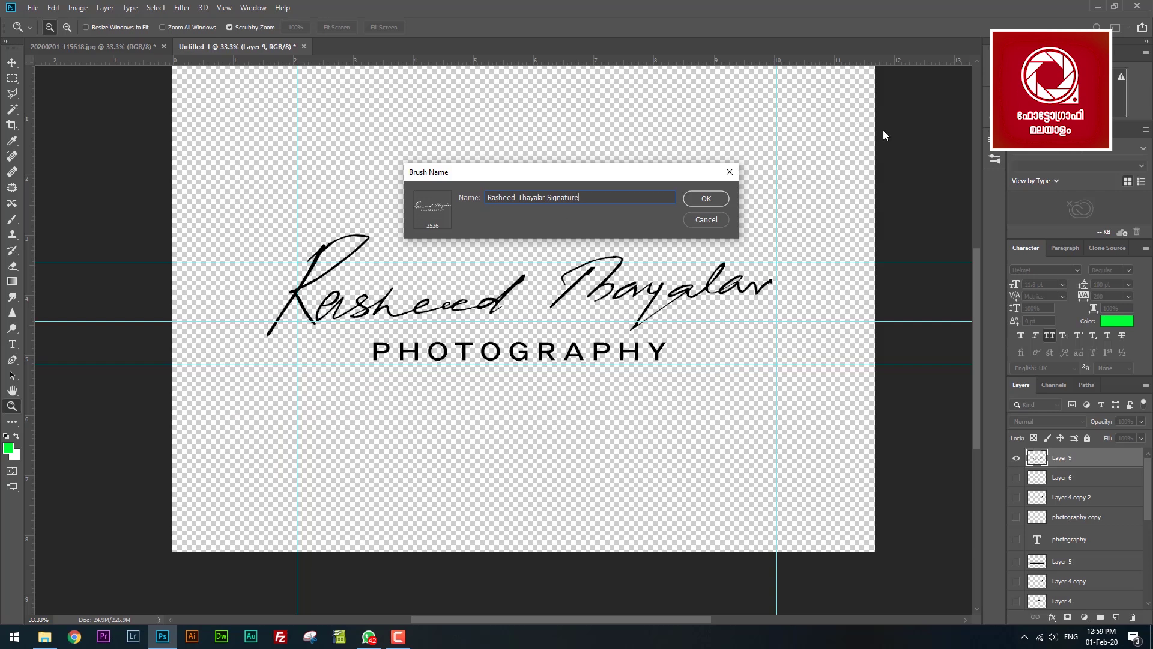
left_click(706, 198)
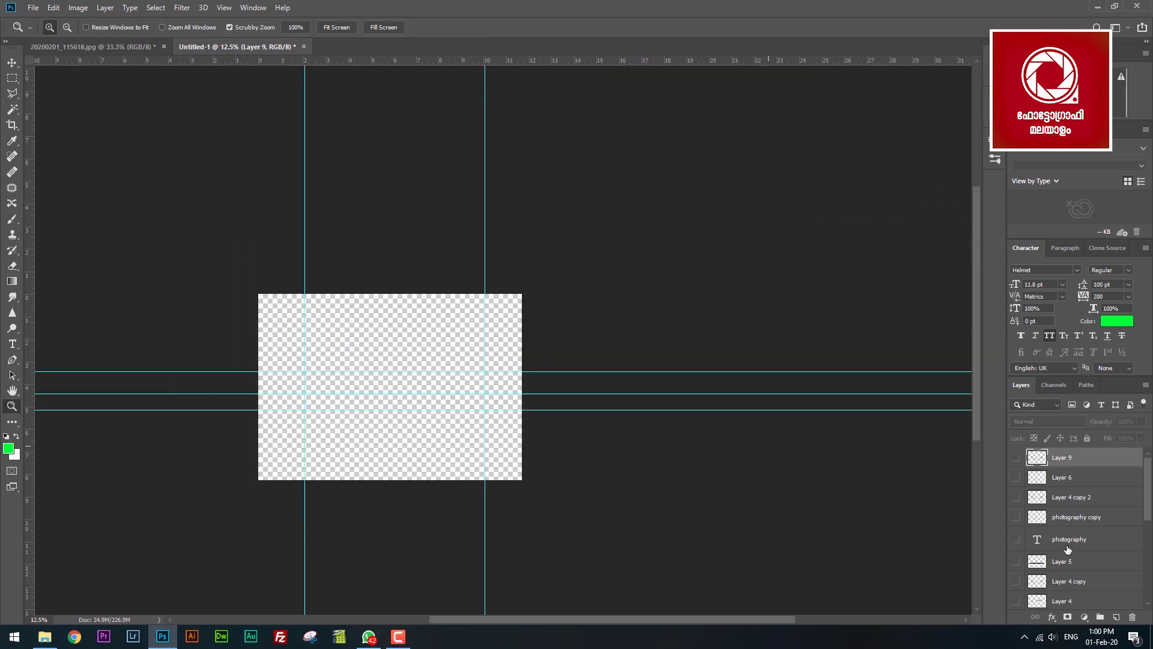
Add a white-filled layer and test-stamp the signature brush at 51% opacity.
key("ctrl+shift+alt+n")
key("x")
key("alt+BackSpace")
key("b")
key("5")
key("1")
left_click(404, 345)
Resize the brush to 700 and stamp more signatures, swapping colours for the last.
key("z")
left_click(384, 367)
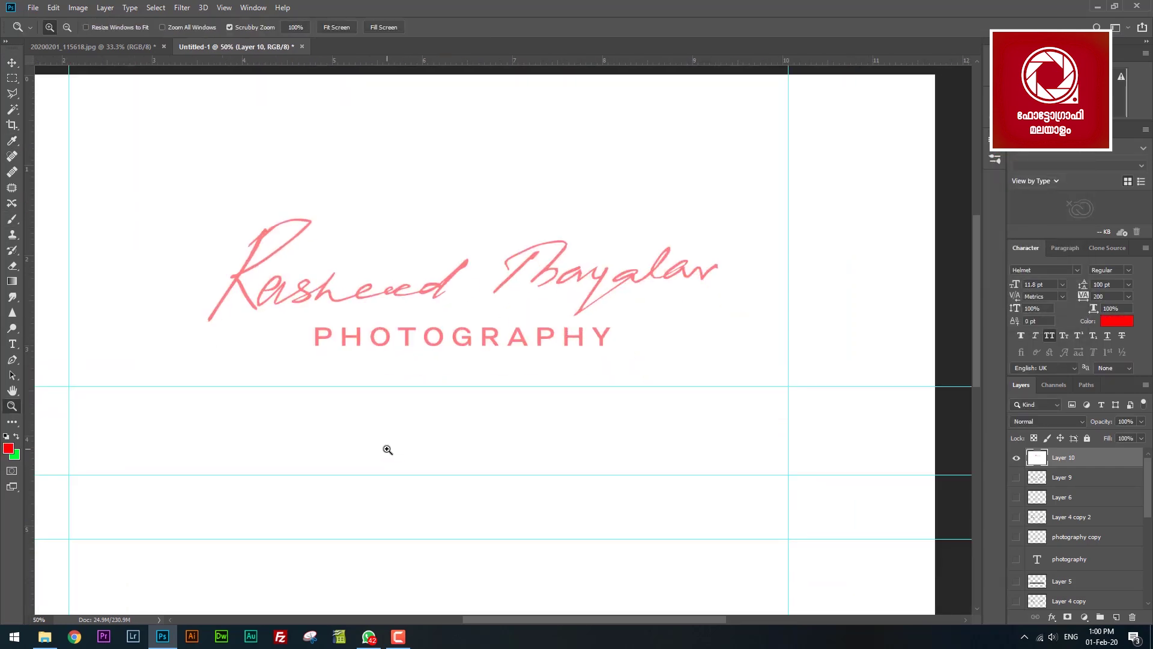
key("b")
key("bracketleft")
key("bracketleft")
key("bracketleft")
key("bracketleft")
key("bracketleft")
key("bracketleft")
key("bracketleft")
key("bracketleft")
key("bracketleft")
key("bracketleft")
key("bracketleft")
key("bracketleft")
key("bracketleft")
key("bracketleft")
key("bracketleft")
key("bracketright")
key("bracketright")
key("bracketright")
key("bracketright")
key("bracketright")
key("bracketright")
left_click(474, 428)
left_click(386, 191)
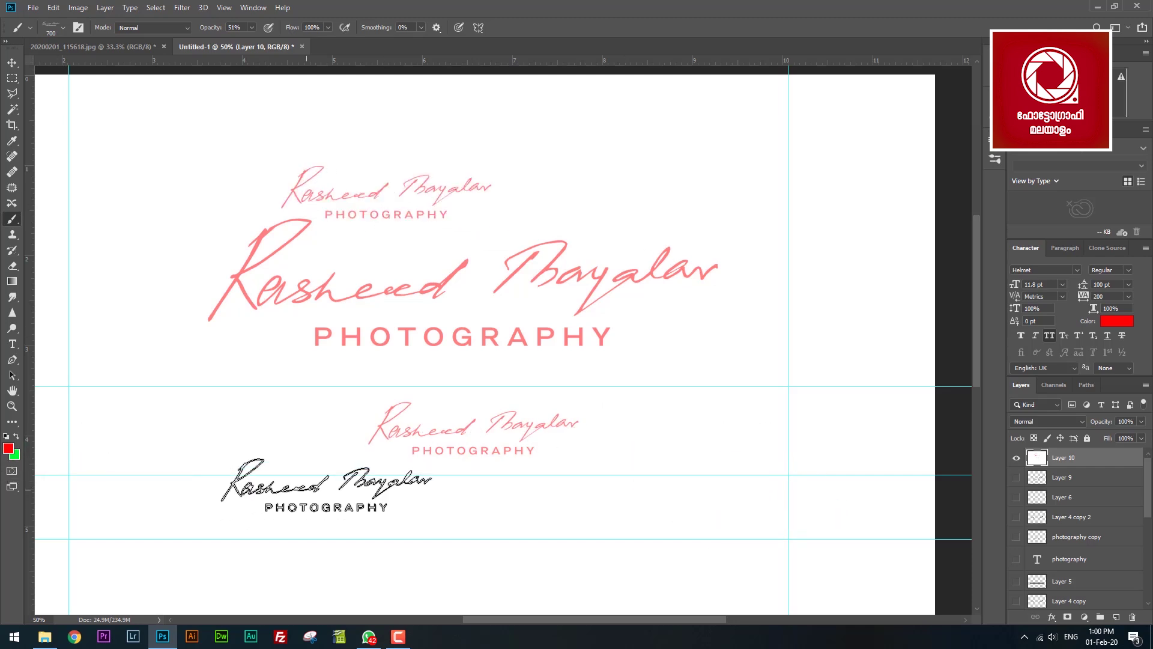
key("x")
left_click(195, 430)
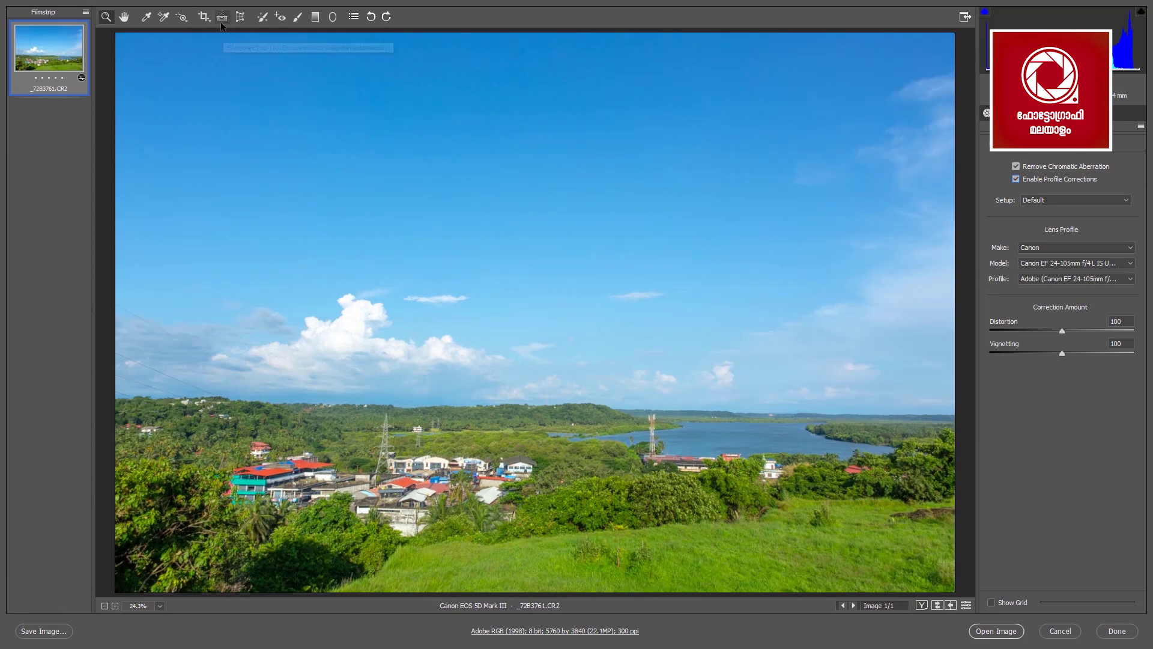
Try cropping sky off the photo, then undo the crop.
left_click(204, 16)
mouse_move(120, 124)
left_mouse_down()
mouse_move(901, 481)
mouse_move(955, 592)
left_mouse_up()
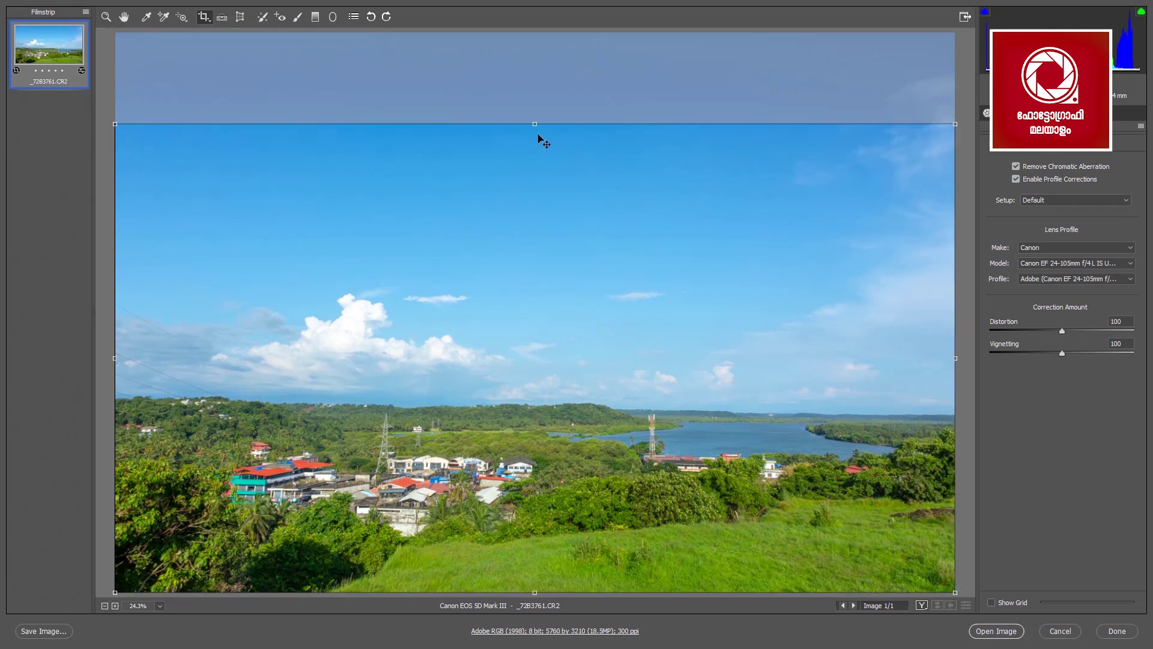
key("Return")
key("ctrl+z")
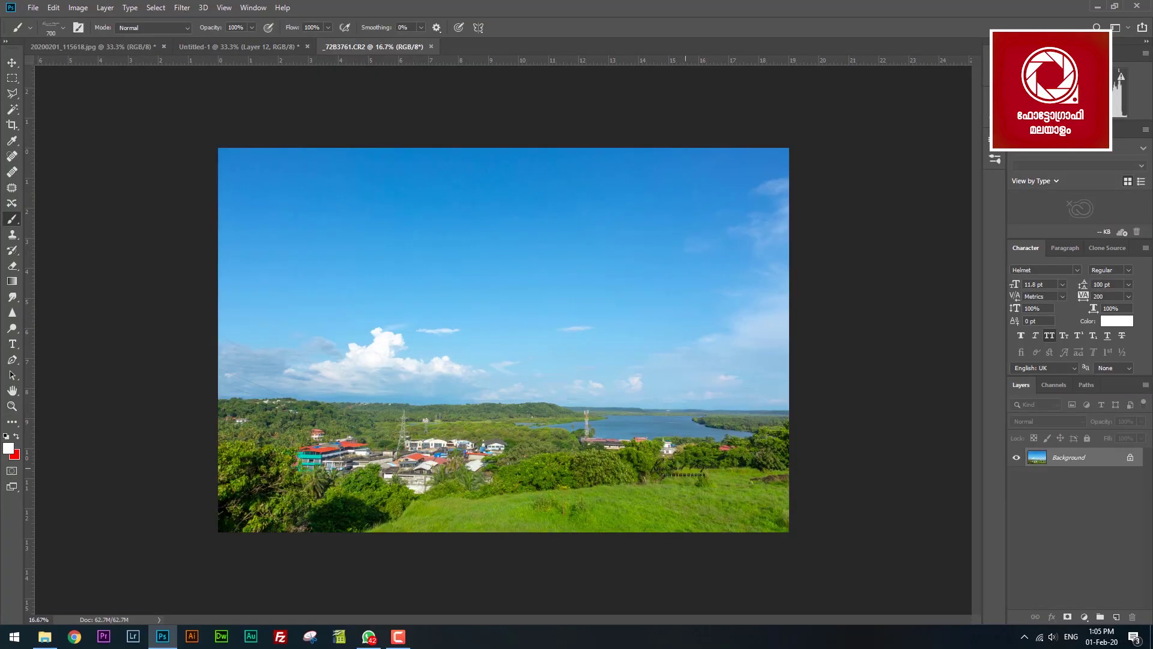
Stamp the white signature at brush size 1300 near the bottom right.
key("bracketright")
key("bracketright")
key("bracketright")
key("bracketright")
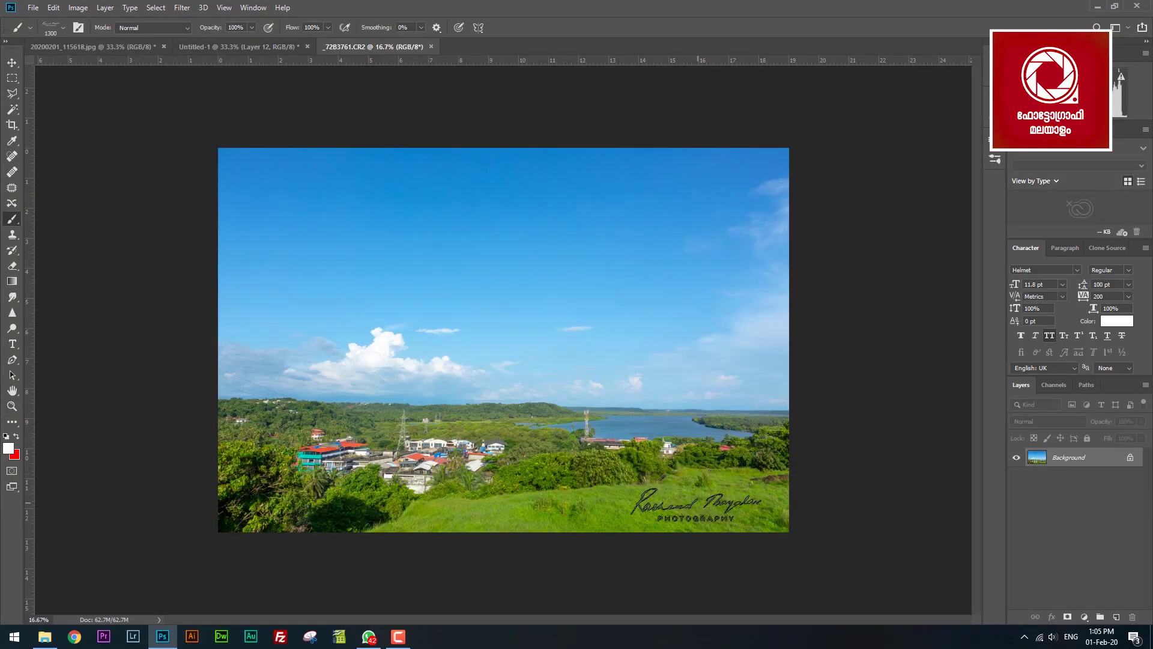
left_click(691, 504)
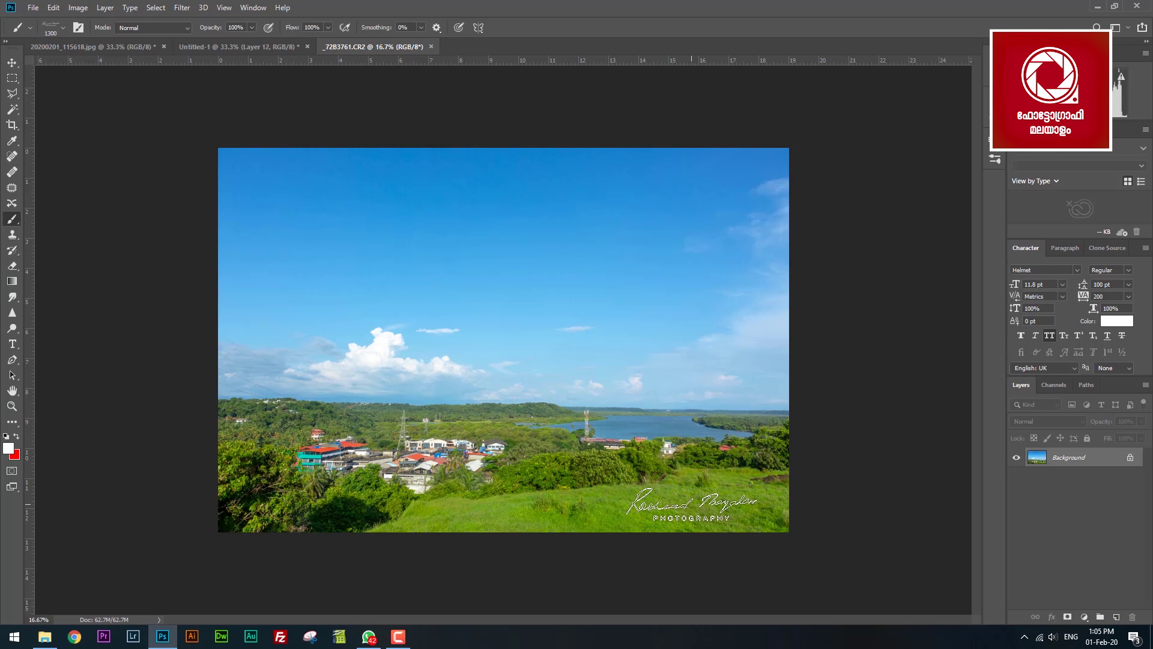
key("ctrl+z")
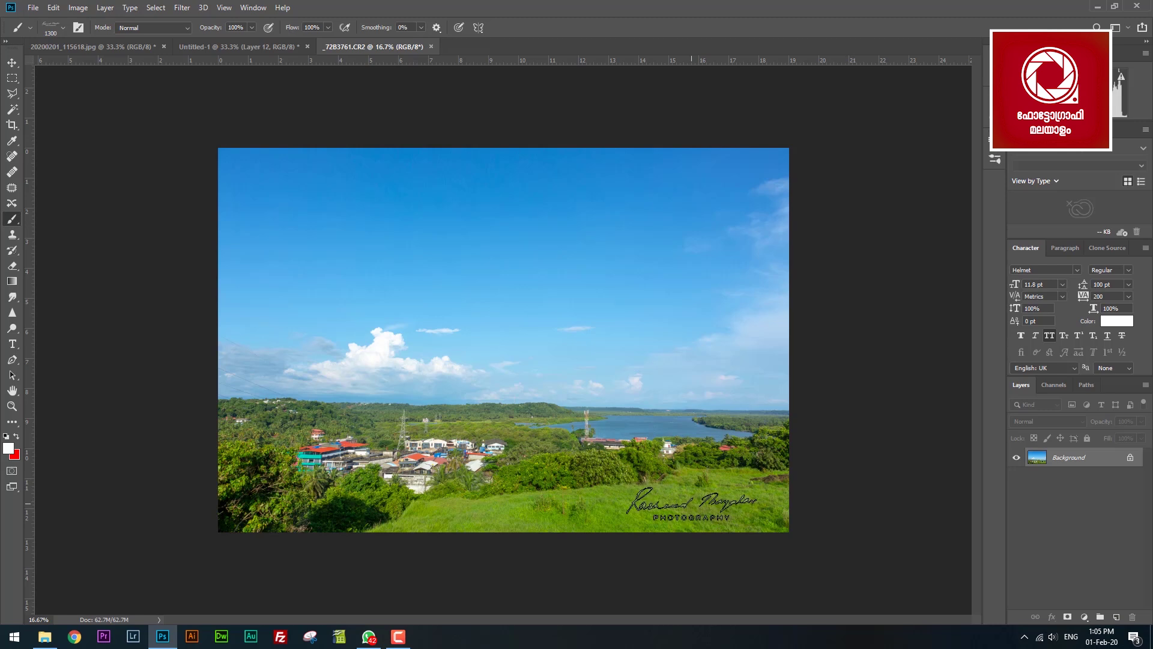
left_click(691, 504)
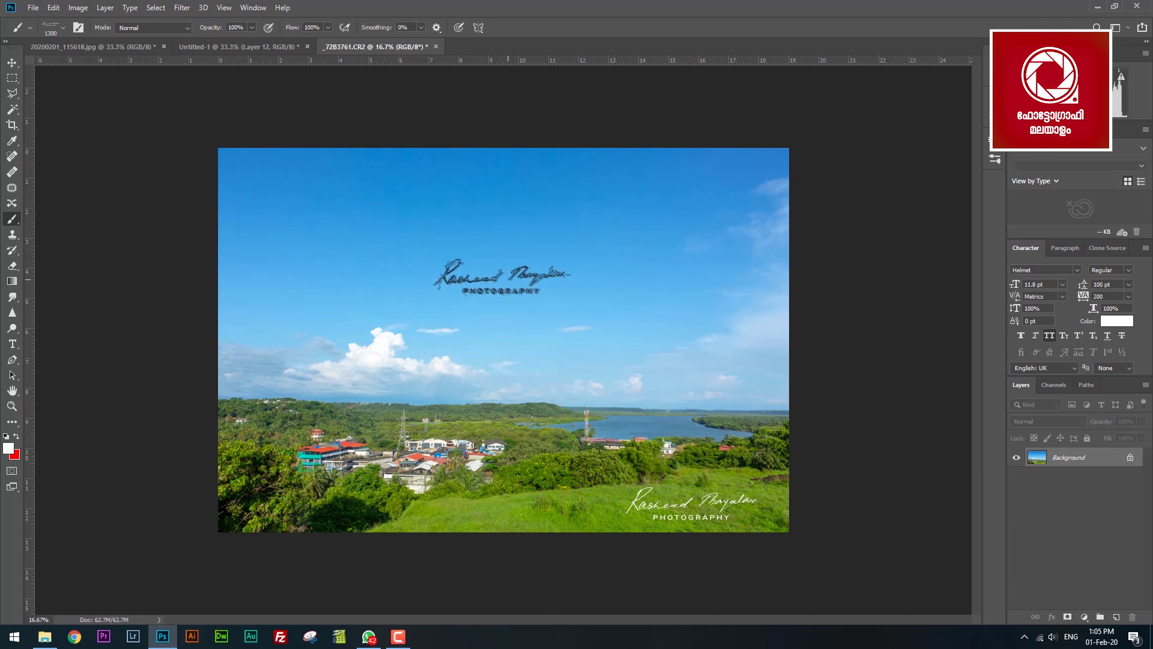
Lower the brush opacity to 11% and enlarge it to 1900 for a faint sky stamp.
left_click(252, 28)
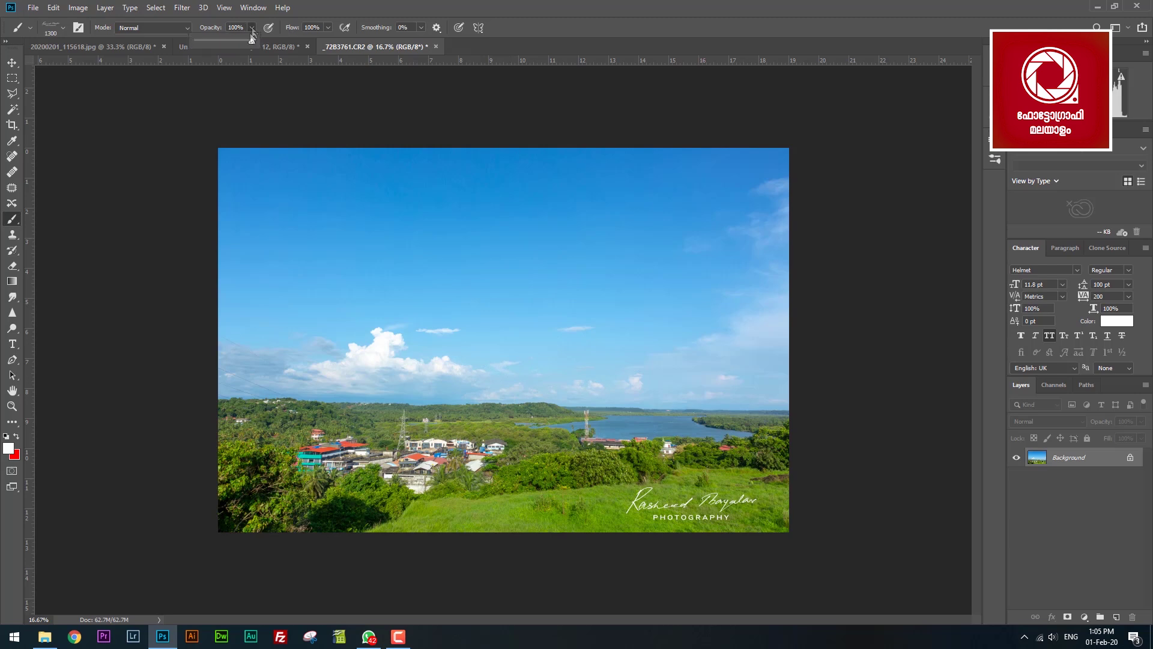
left_click(203, 41)
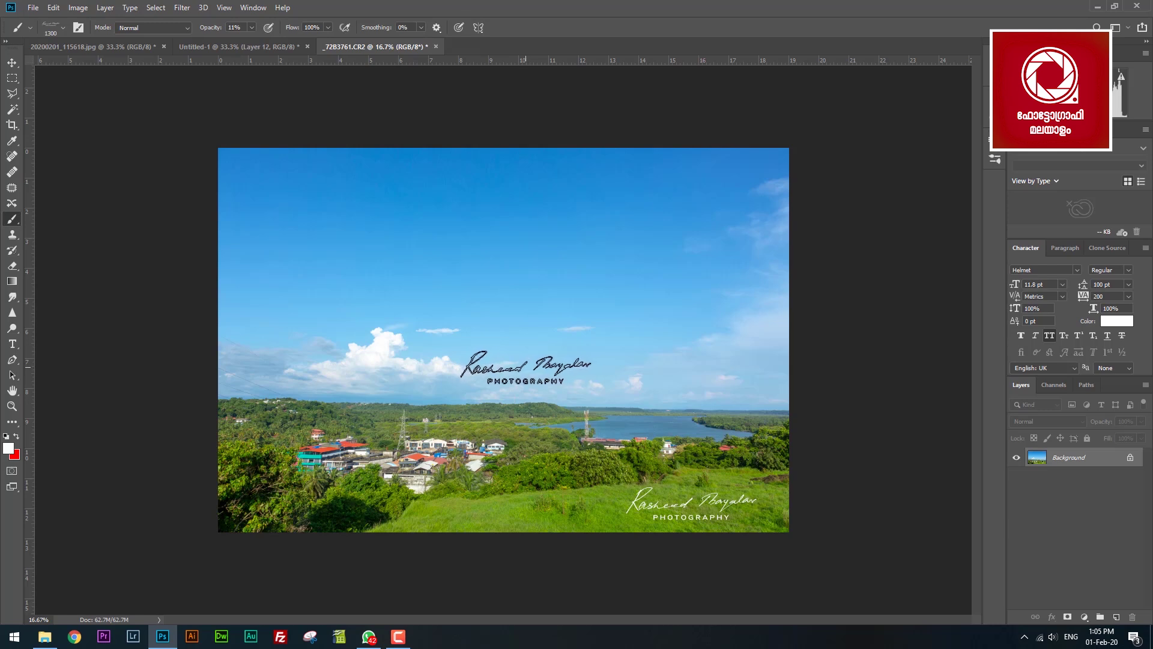
key("bracketright")
key("bracketright")
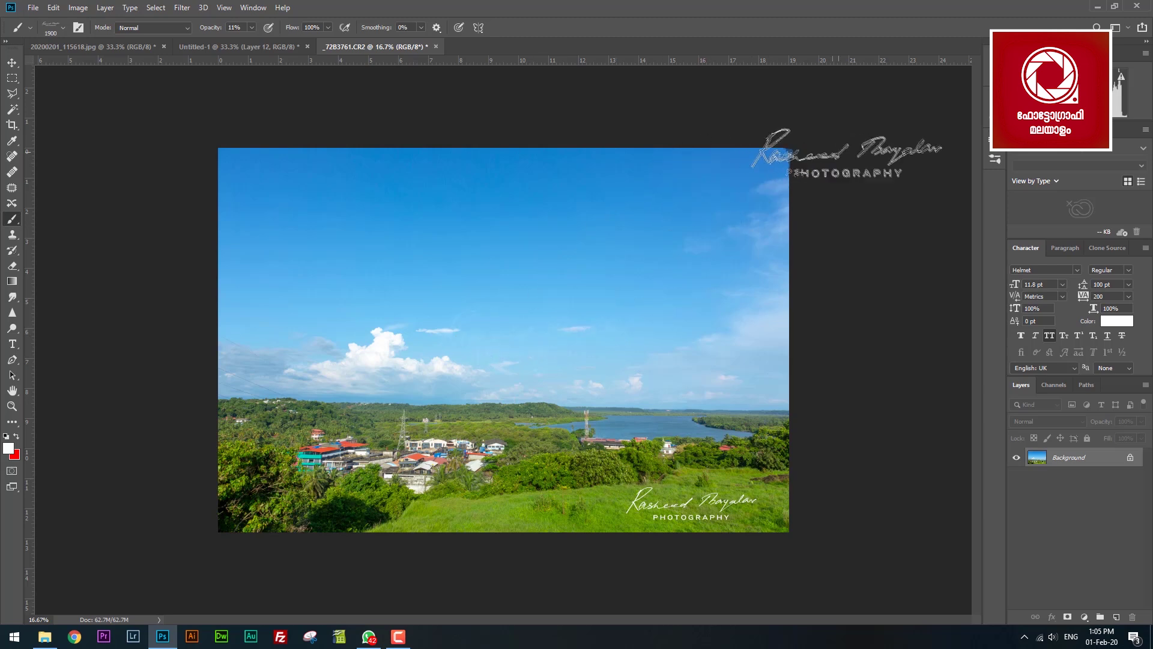
left_click(11, 63)
Inspect the faint sky signature up close, fit the photo, and choose A4 for a new document.
key("z")
left_click_drag(528, 319, 577, 342)
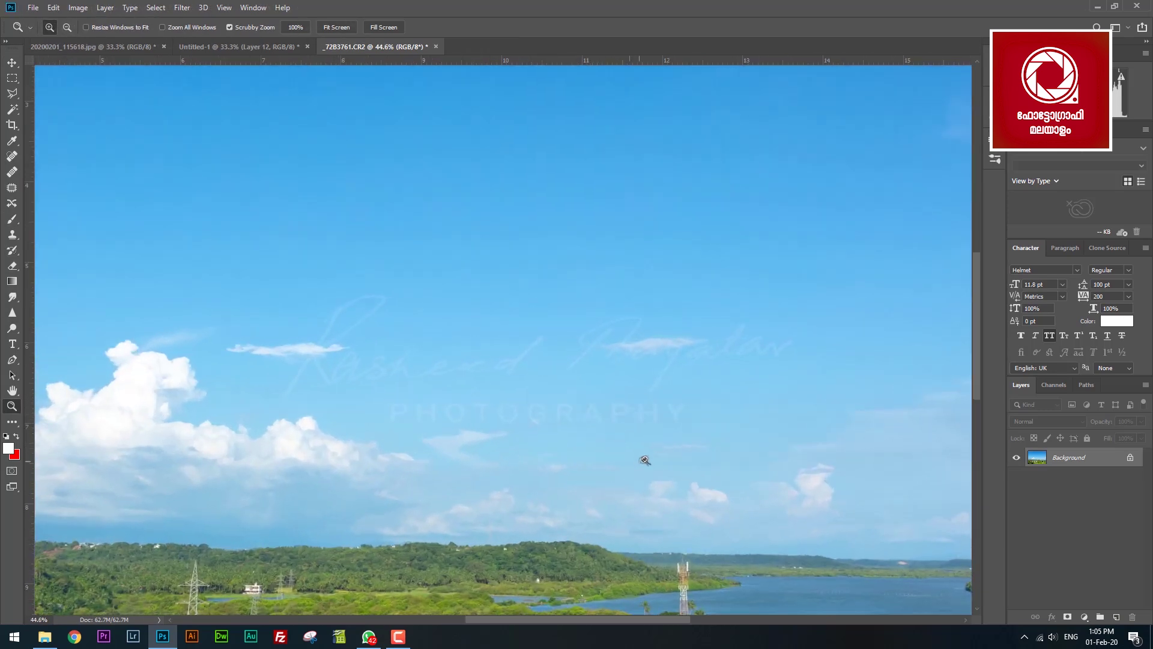
left_click_drag(640, 461, 572, 387)
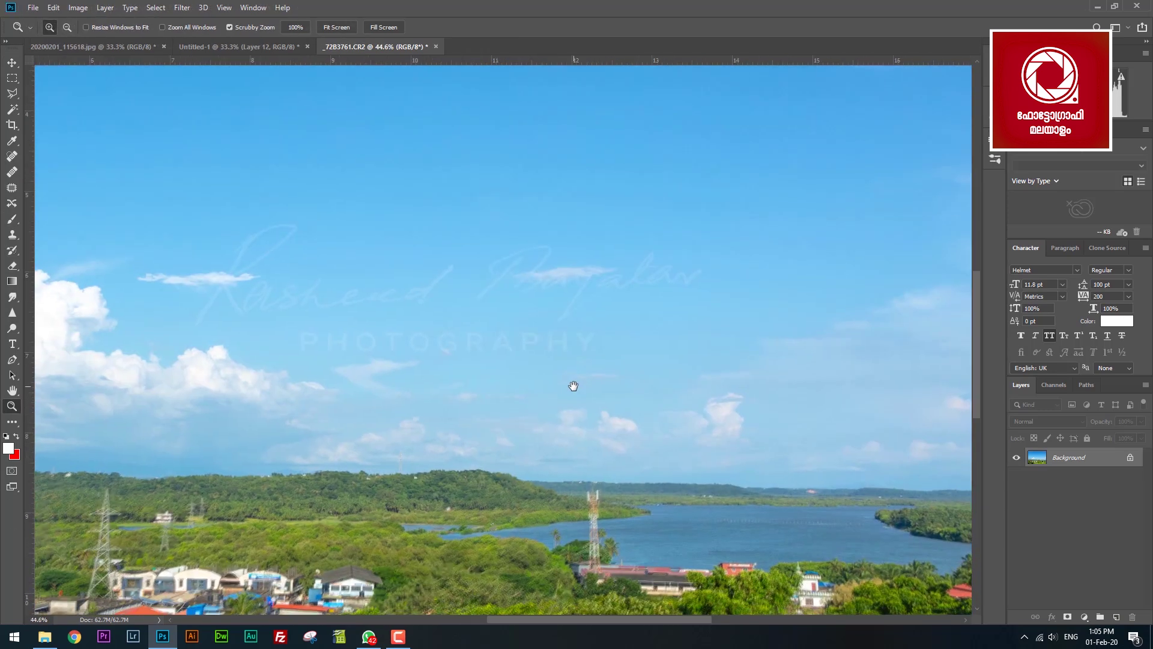
key("ctrl+0")
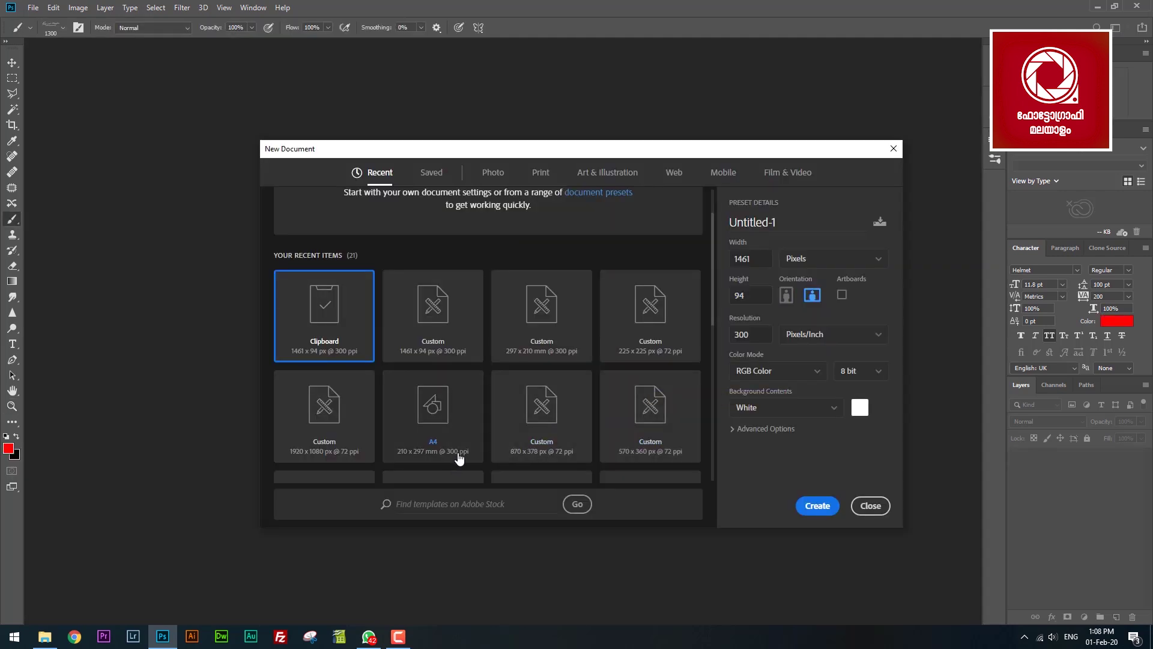
left_click(463, 438)
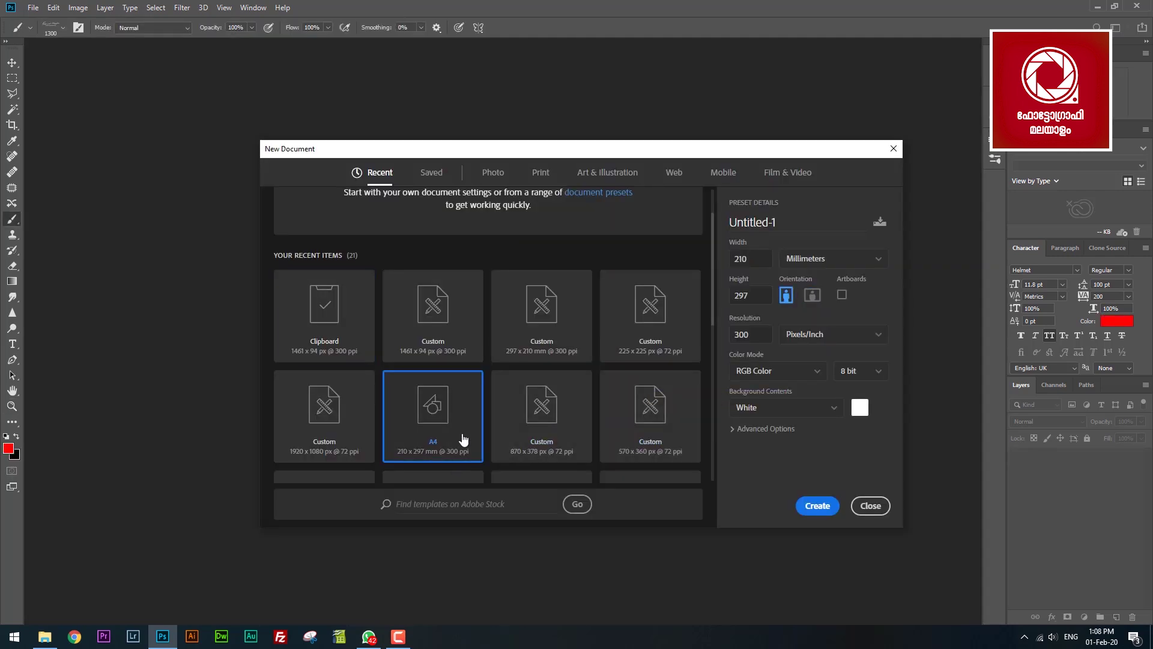
Create the blank A4 document and set the signature brush to paint in black.
left_click(817, 506)
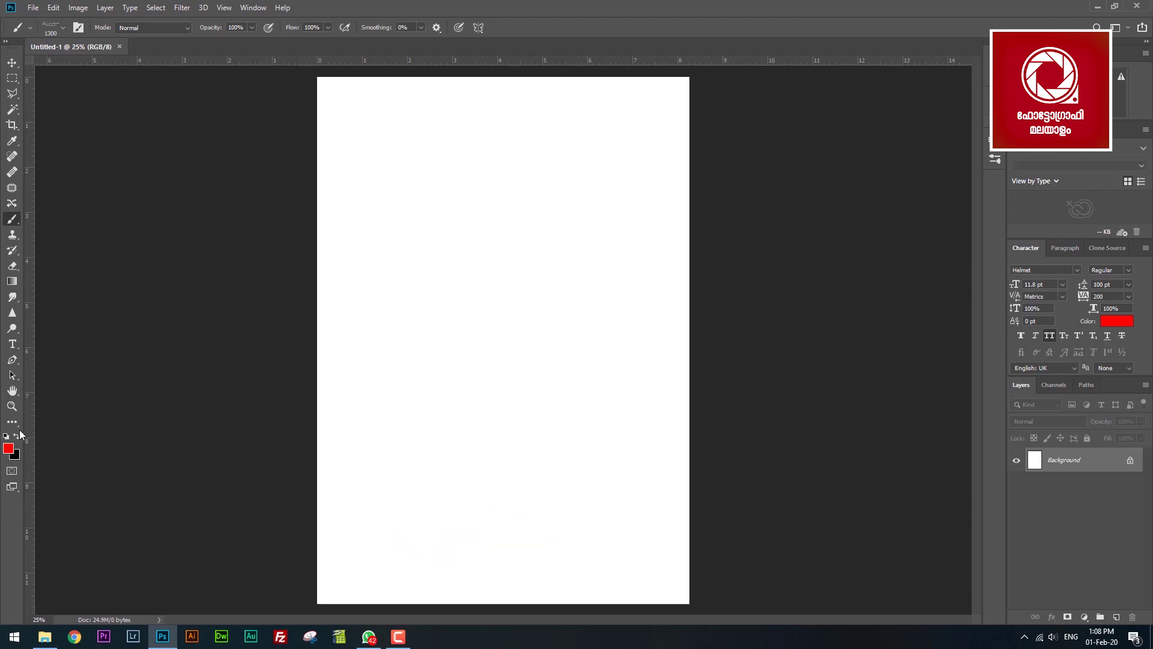
left_click(9, 449)
left_click_drag(939, 255, 941, 264)
key("Return")
key("b")
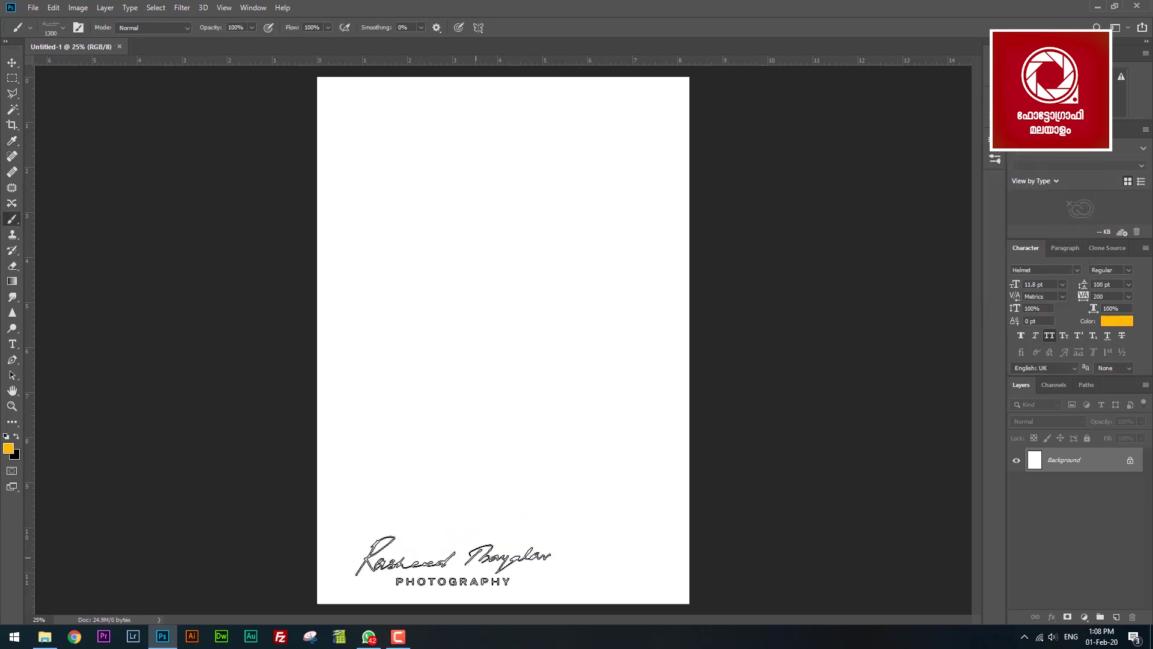
key("x")
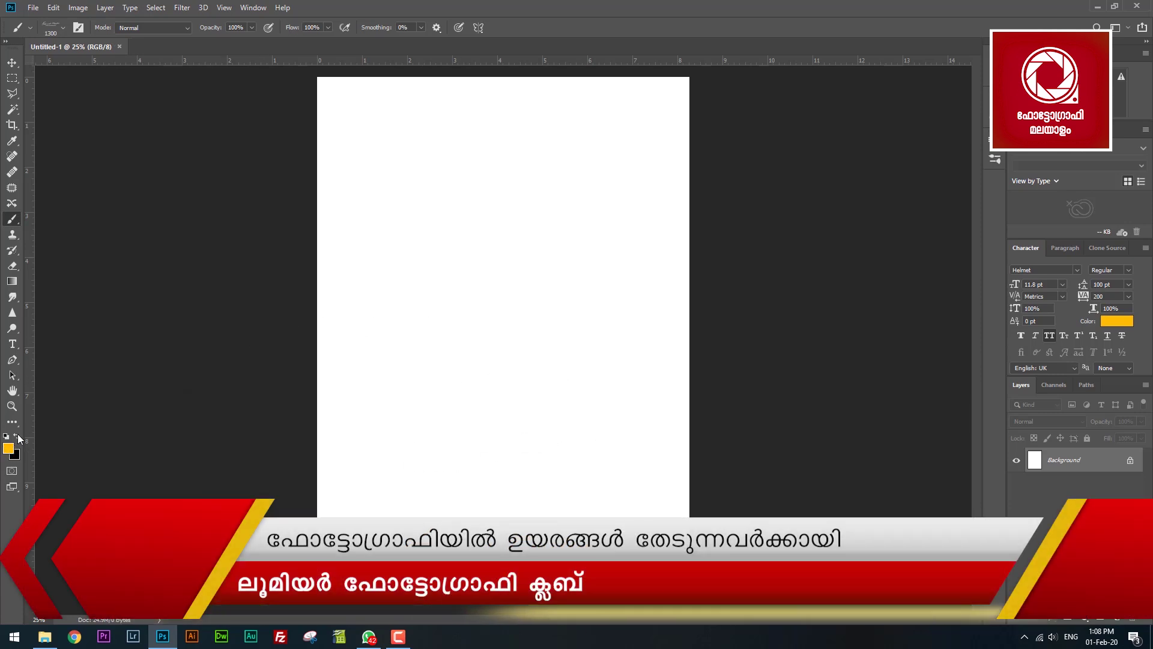
Stamp the signature at brush sizes 500, 1900 and 5000, then close the test document.
key("bracketleft")
key("bracketleft")
key("bracketleft")
key("bracketleft")
key("bracketleft")
key("bracketleft")
key("bracketleft")
key("bracketleft")
left_click(497, 410)
key("bracketright")
key("bracketright")
key("bracketright")
key("bracketright")
key("bracketright")
key("bracketright")
key("bracketright")
key("bracketright")
key("bracketright")
key("bracketright")
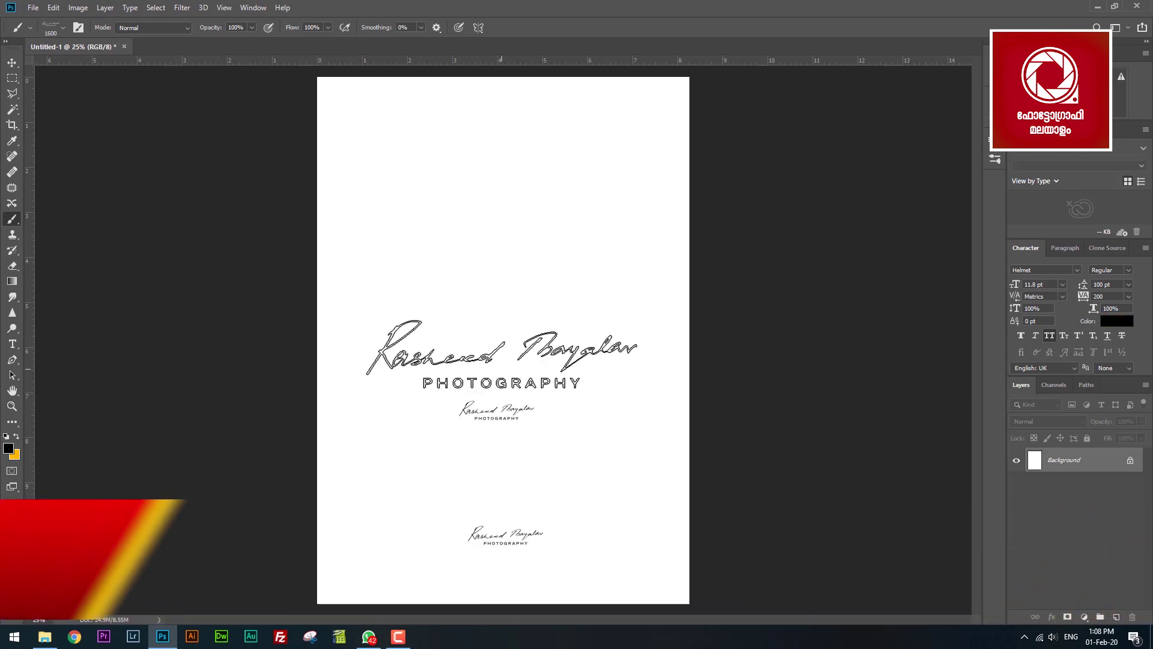
left_click(506, 283)
left_click(513, 463)
key("bracketright")
key("bracketright")
key("bracketright")
key("bracketright")
key("bracketright")
key("bracketright")
key("bracketright")
key("bracketright")
left_click(555, 155)
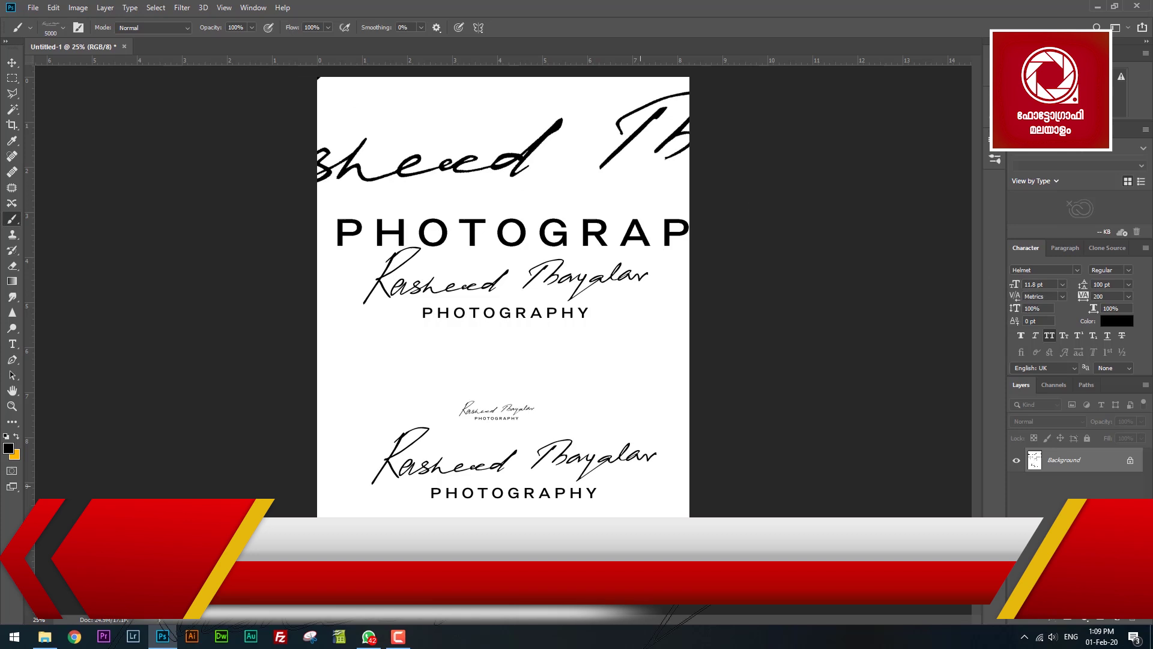
left_click(12, 62)
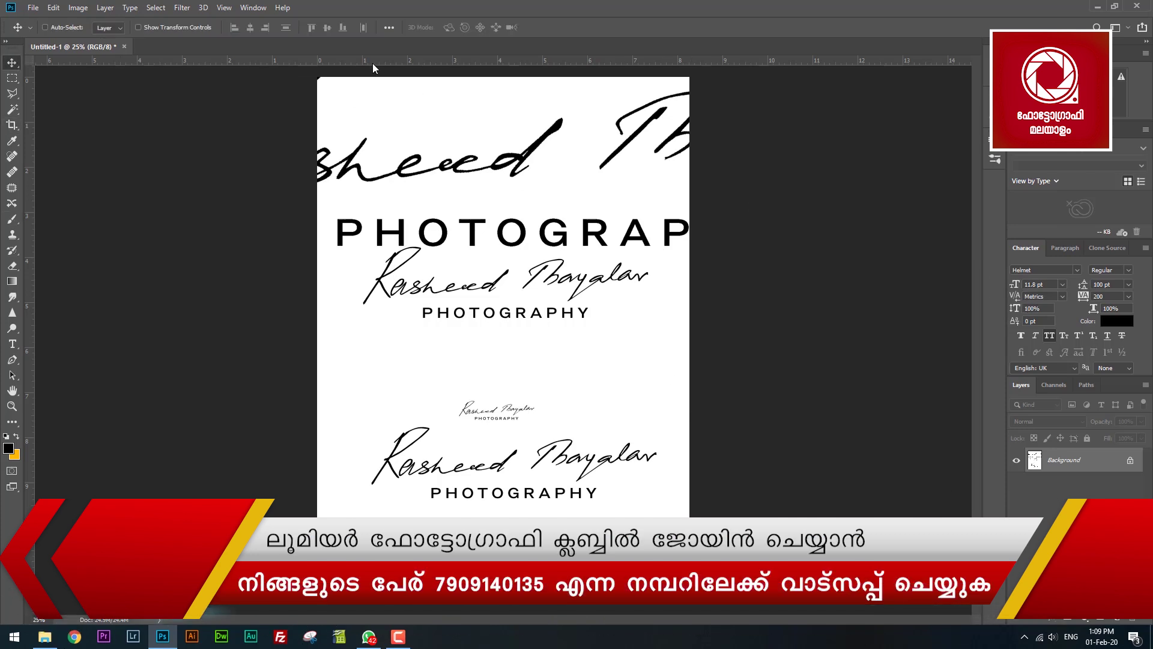
left_click(124, 47)
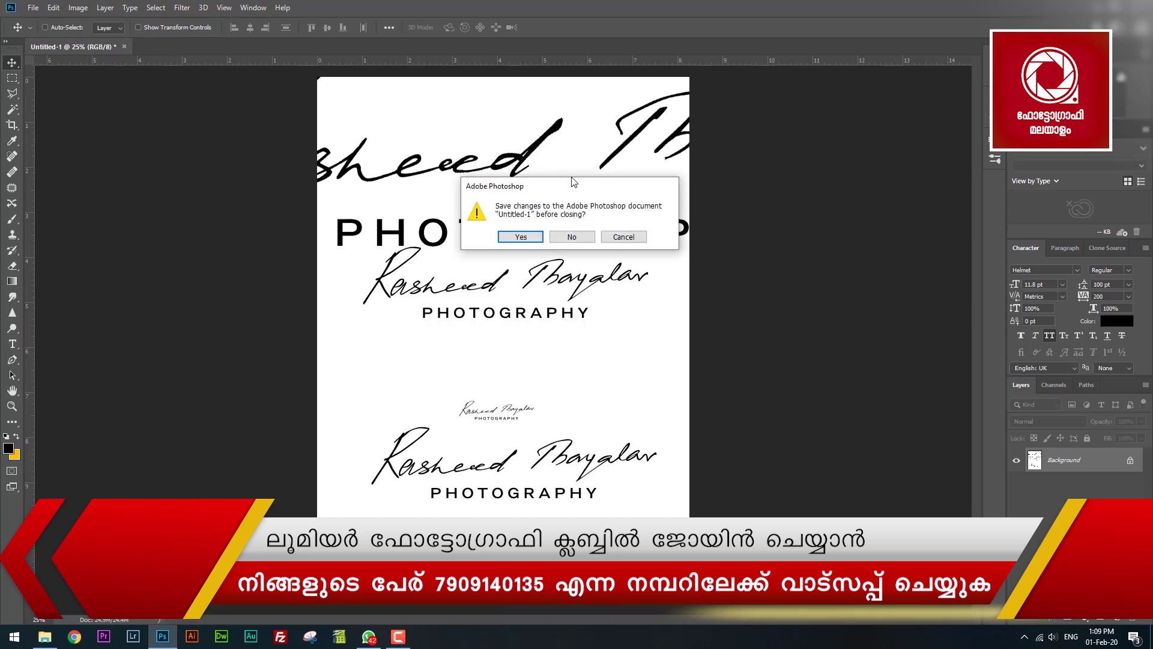